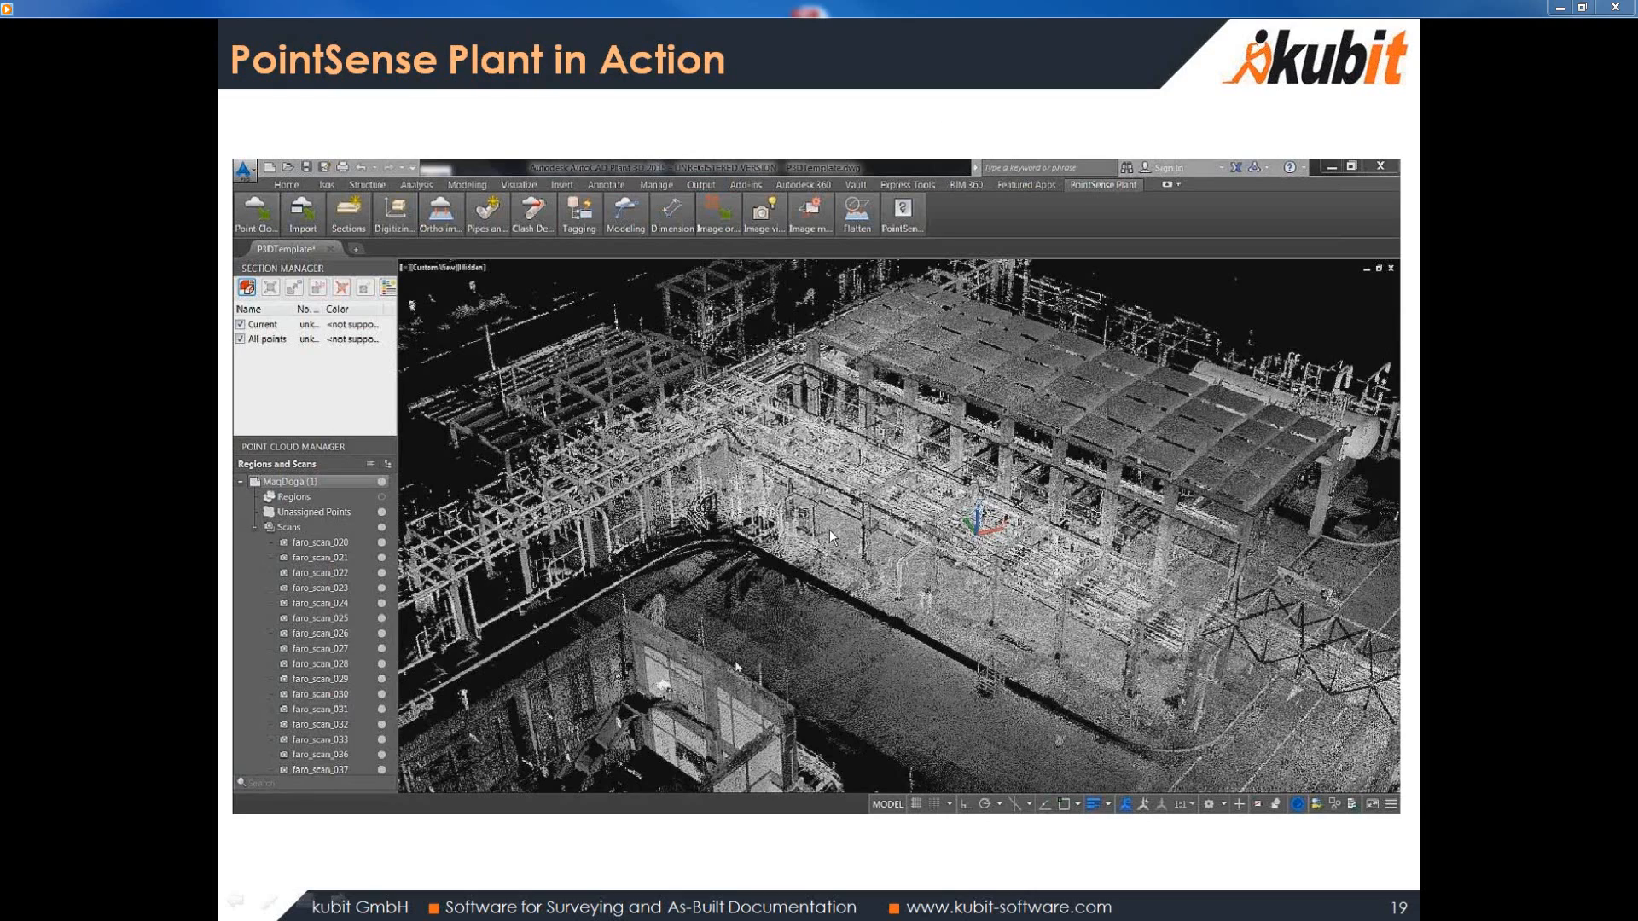
pyautogui.click(830, 530)
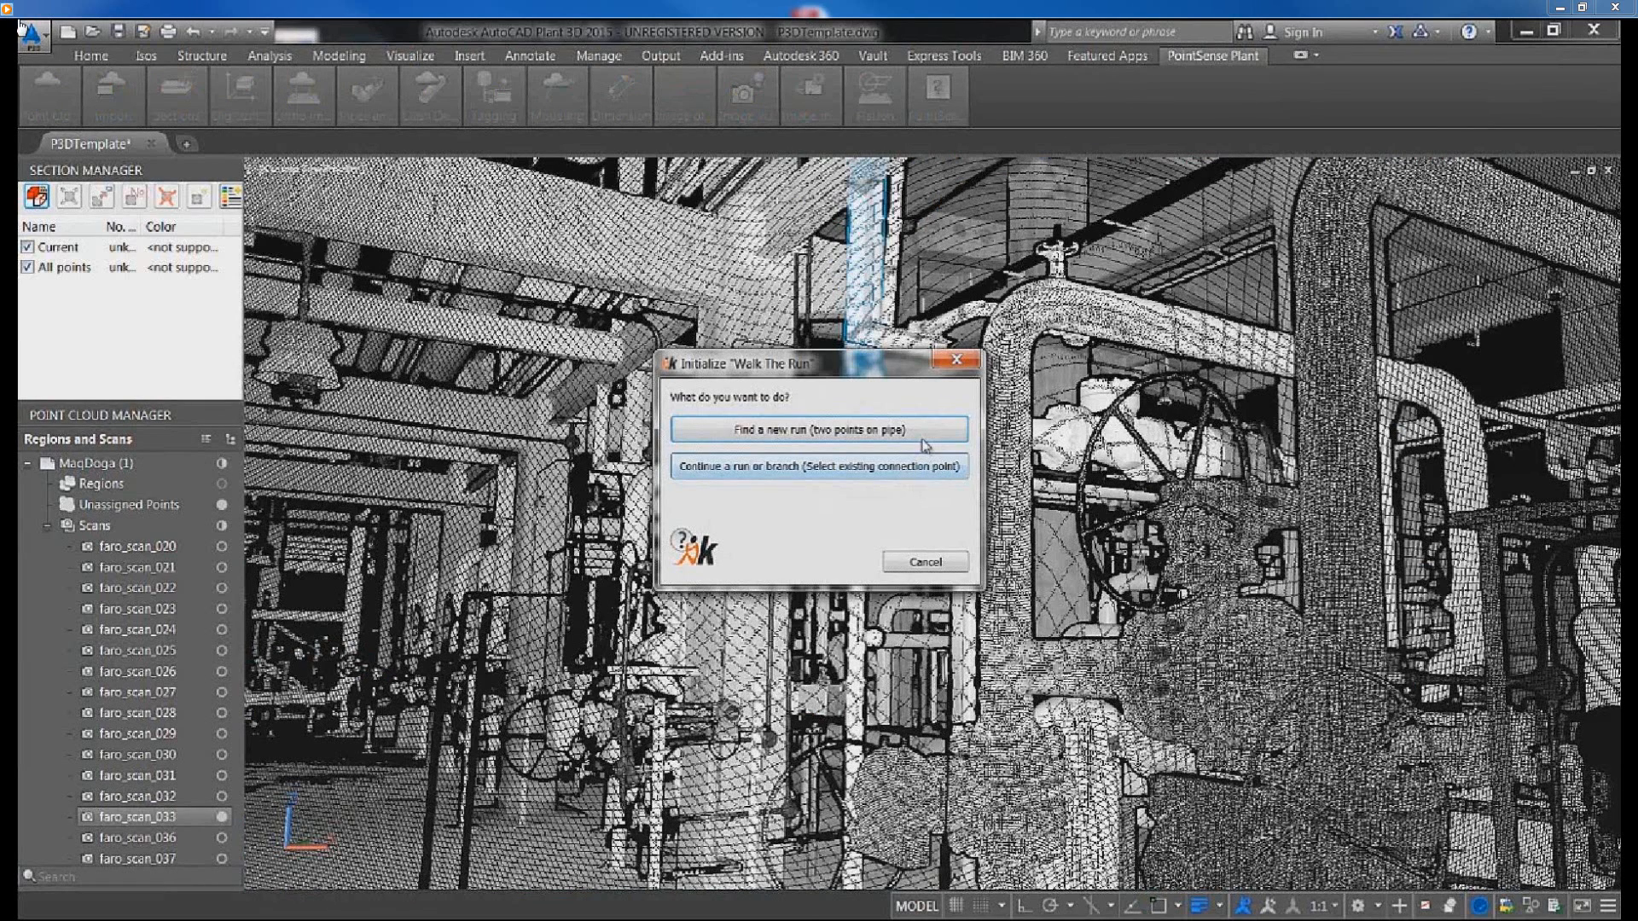
# Find a new 8" pipe run from two points on the arched pipe, inserting an ELL 90 LR elbow and a TEE at Run.
pyautogui.click(923, 437)
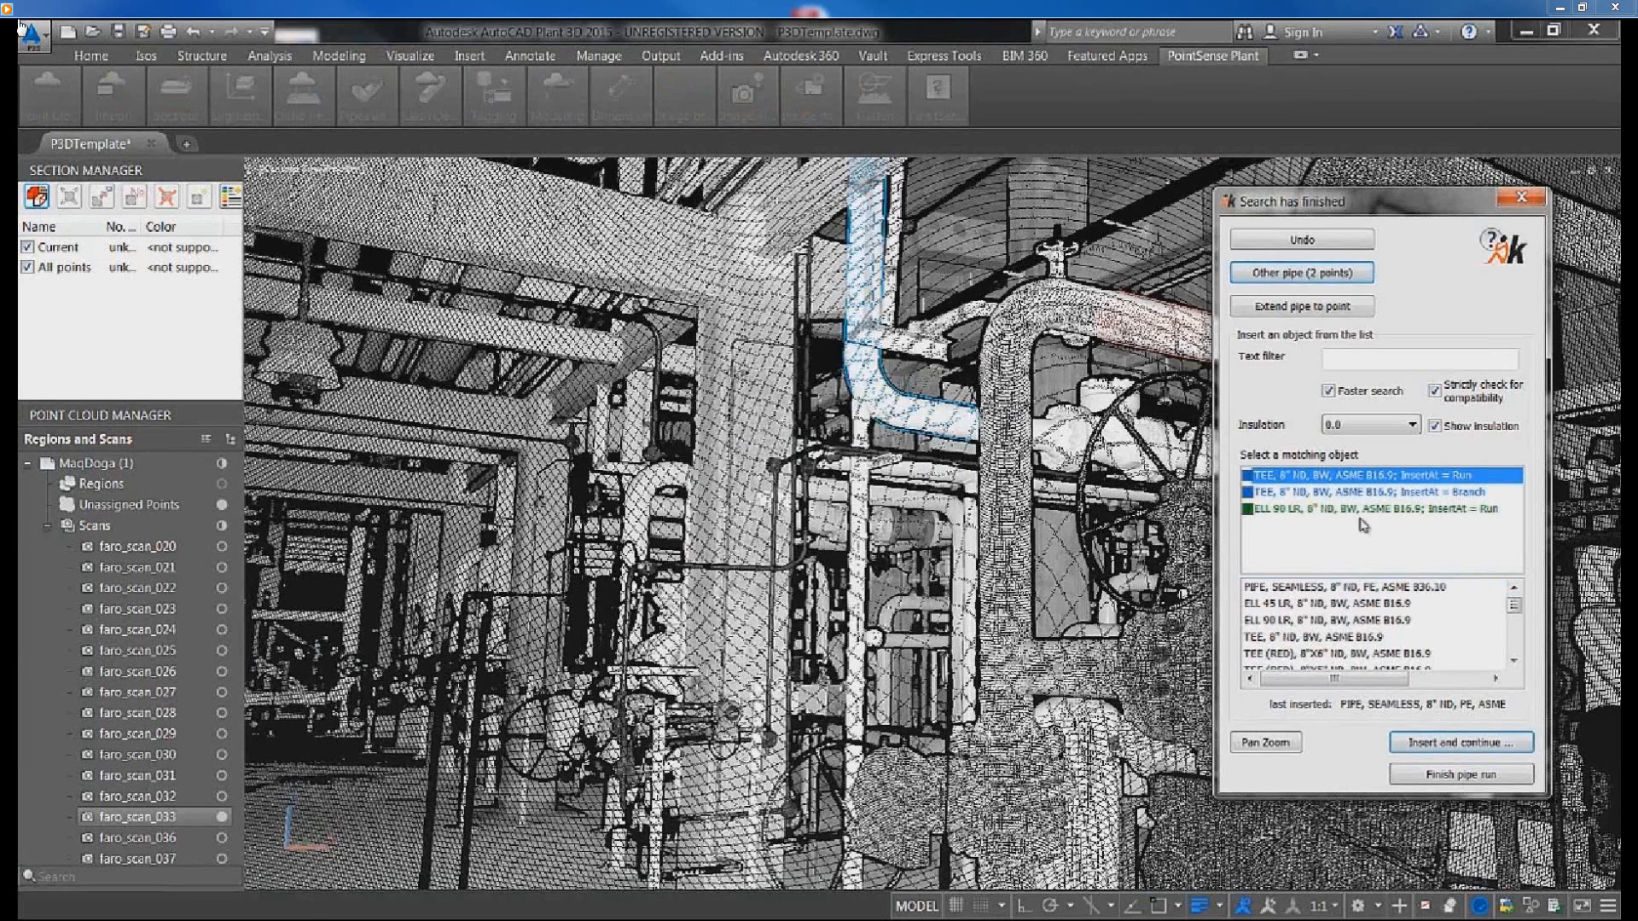
pyautogui.doubleClick(1361, 512)
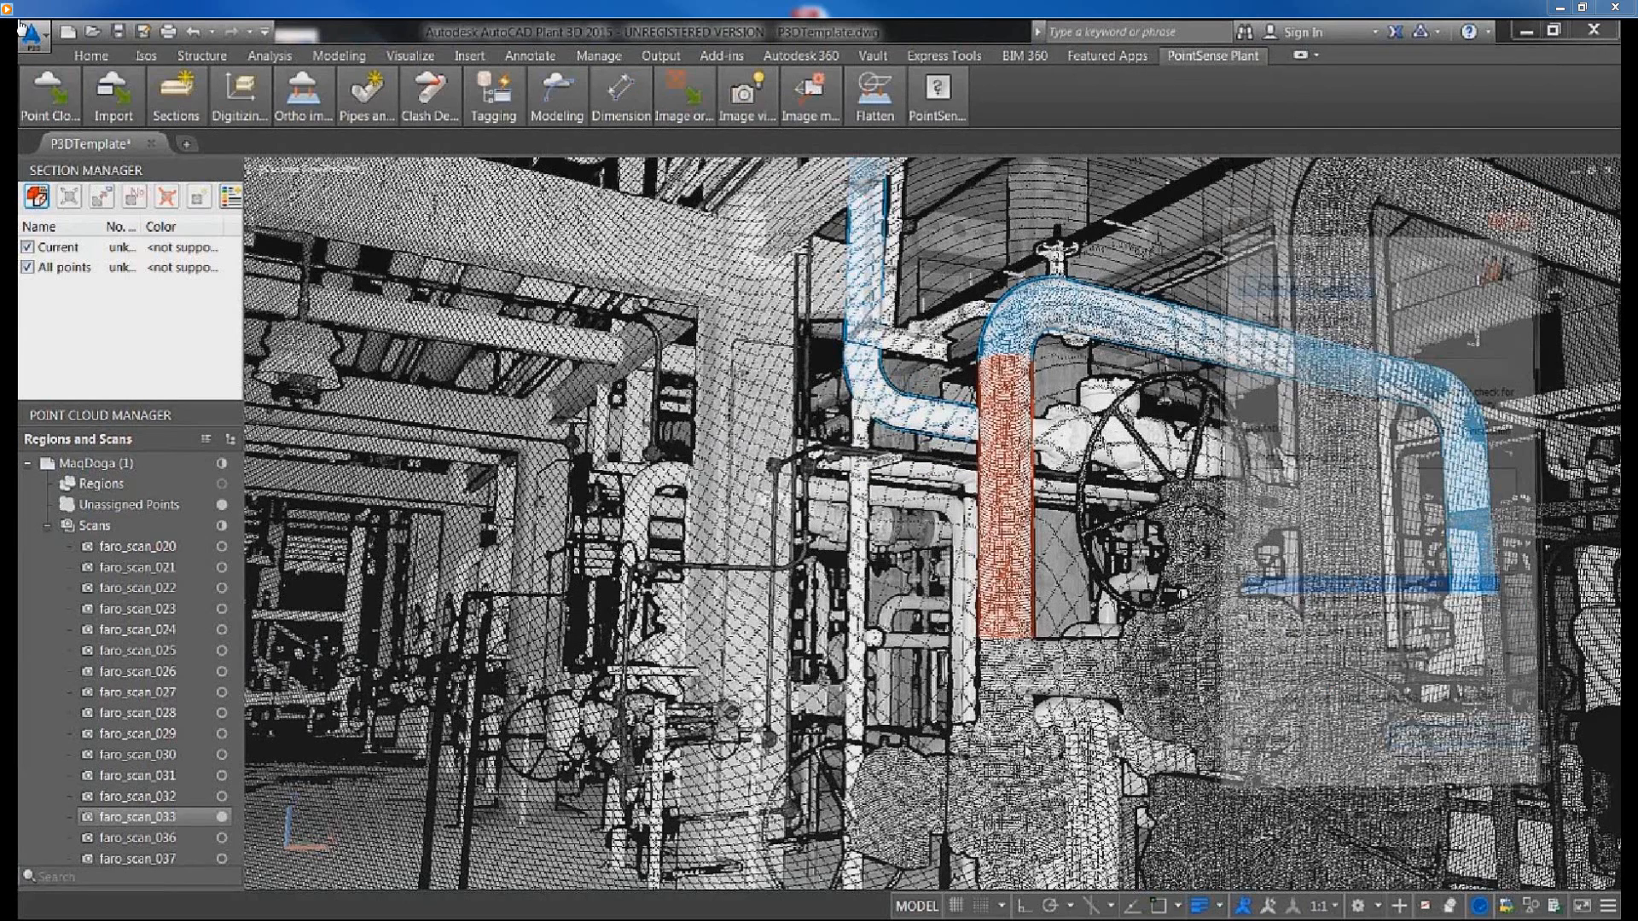
pyautogui.click(1305, 495)
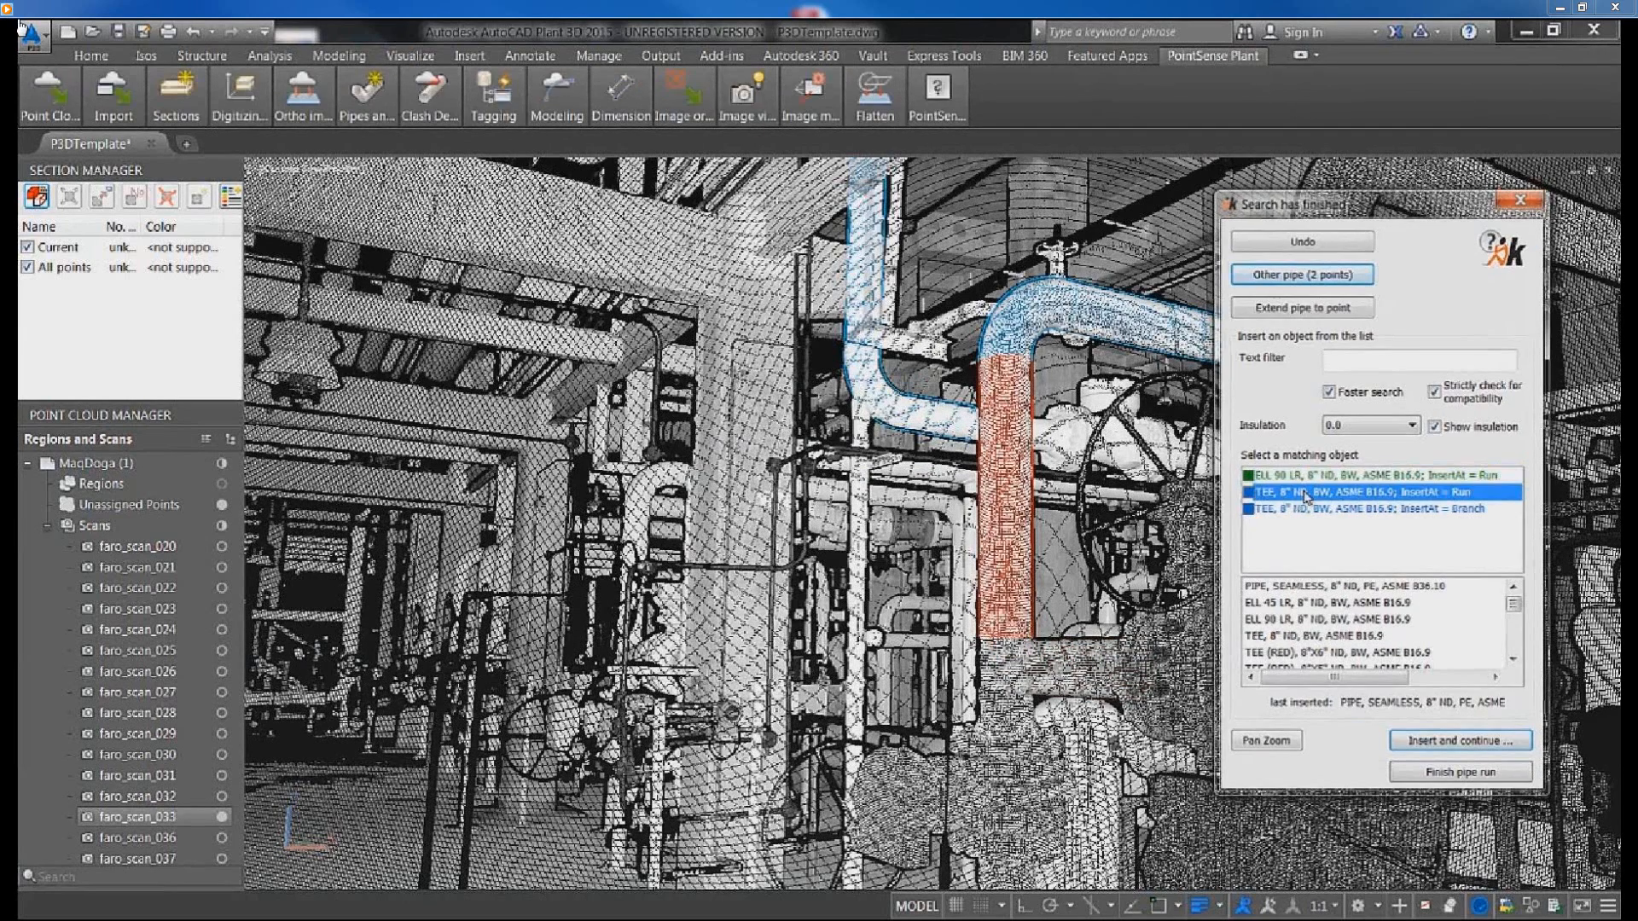
pyautogui.doubleClick(1306, 497)
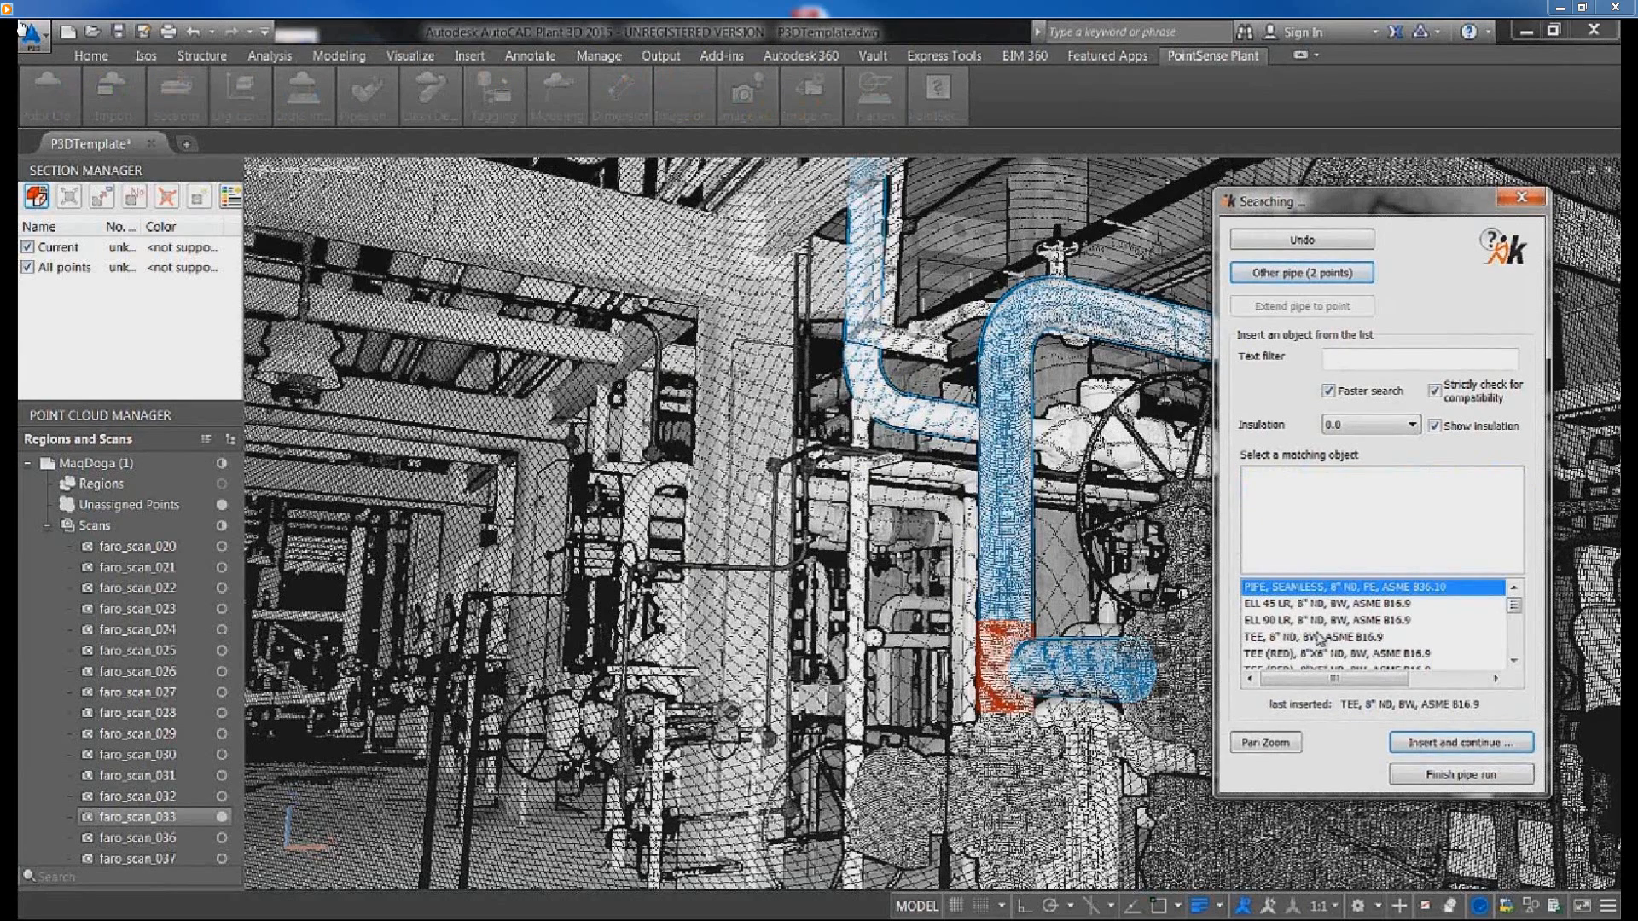
# Insert a FLANGE WN, 8" ND, 600 LB, RF below the tee at position 0 and finish the pipe run.
pyautogui.write('f')
pyautogui.click(1291, 658)
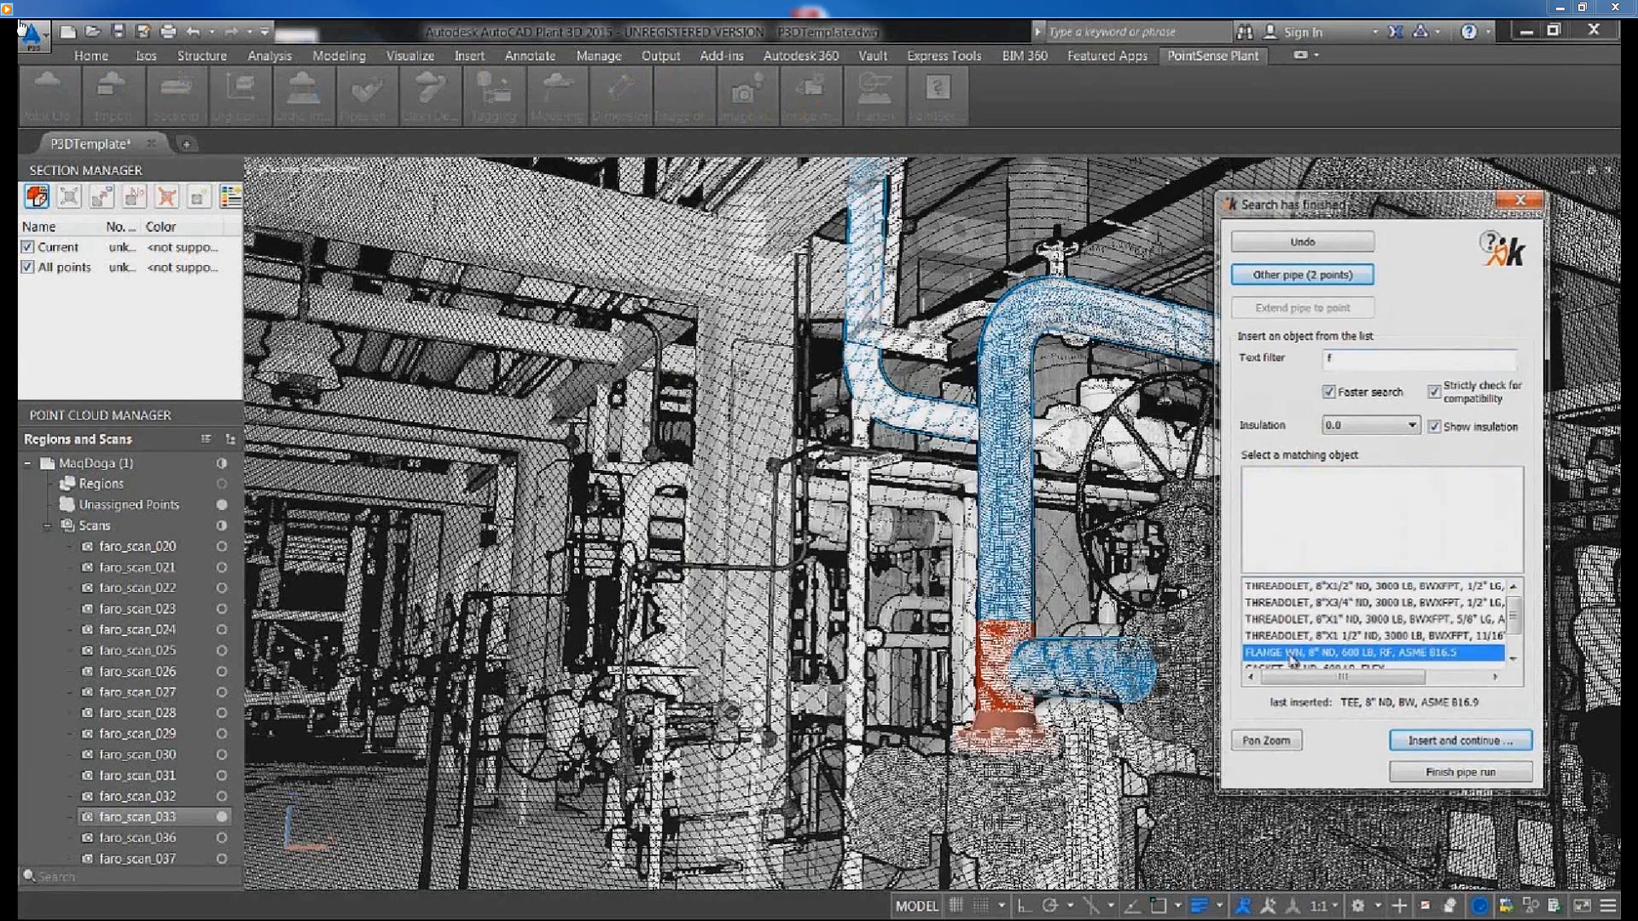
pyautogui.doubleClick(1292, 654)
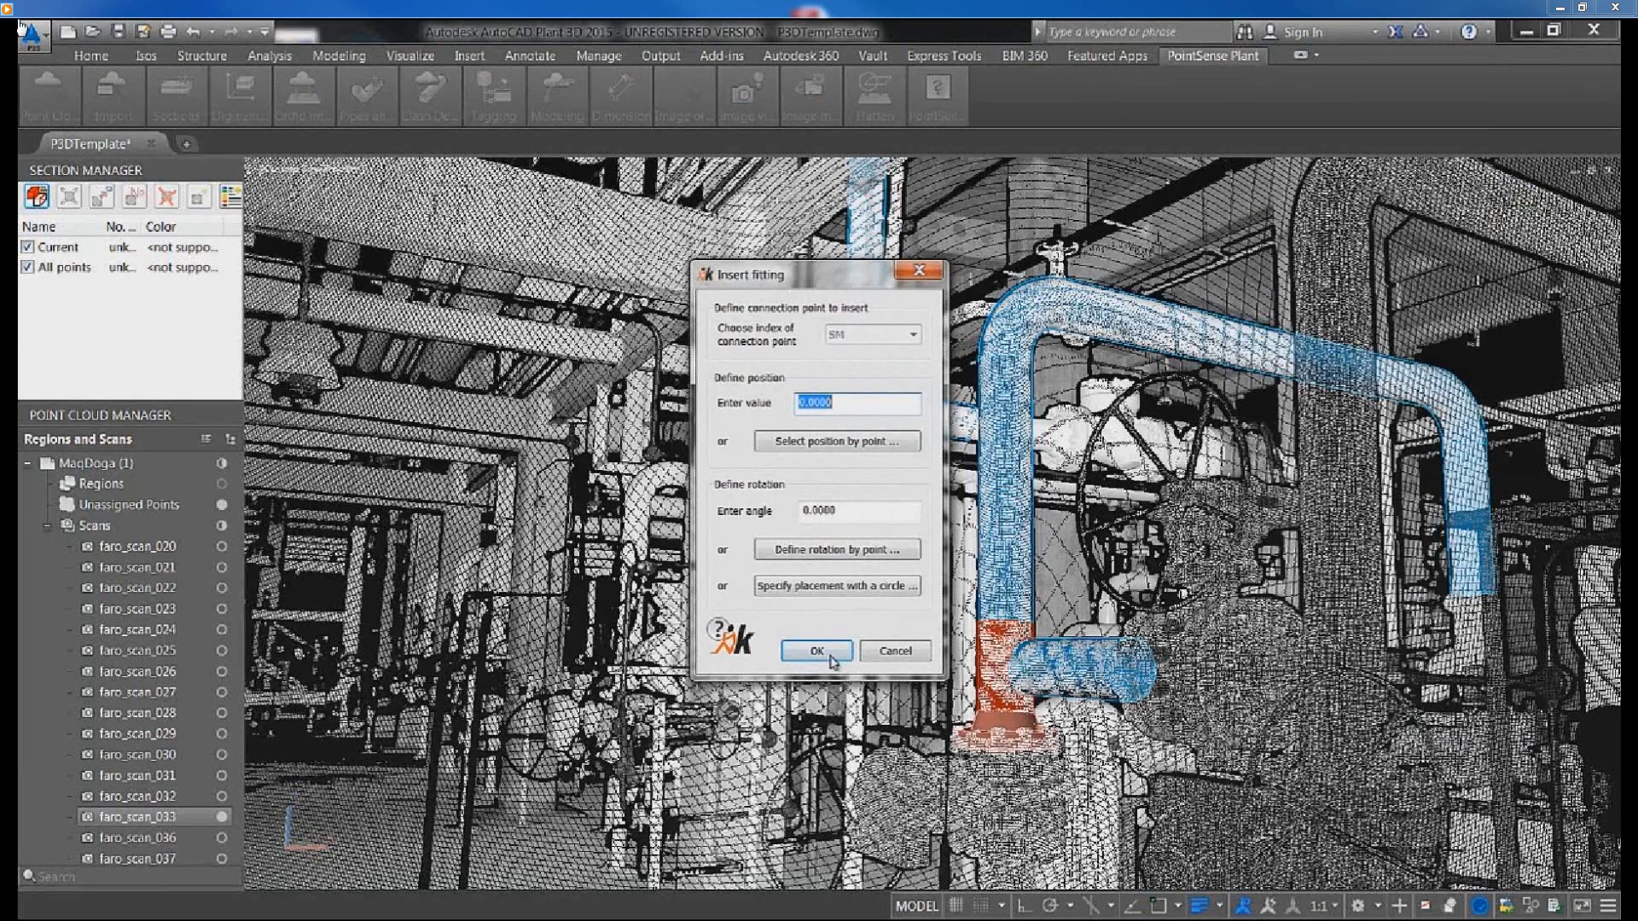
pyautogui.click(831, 657)
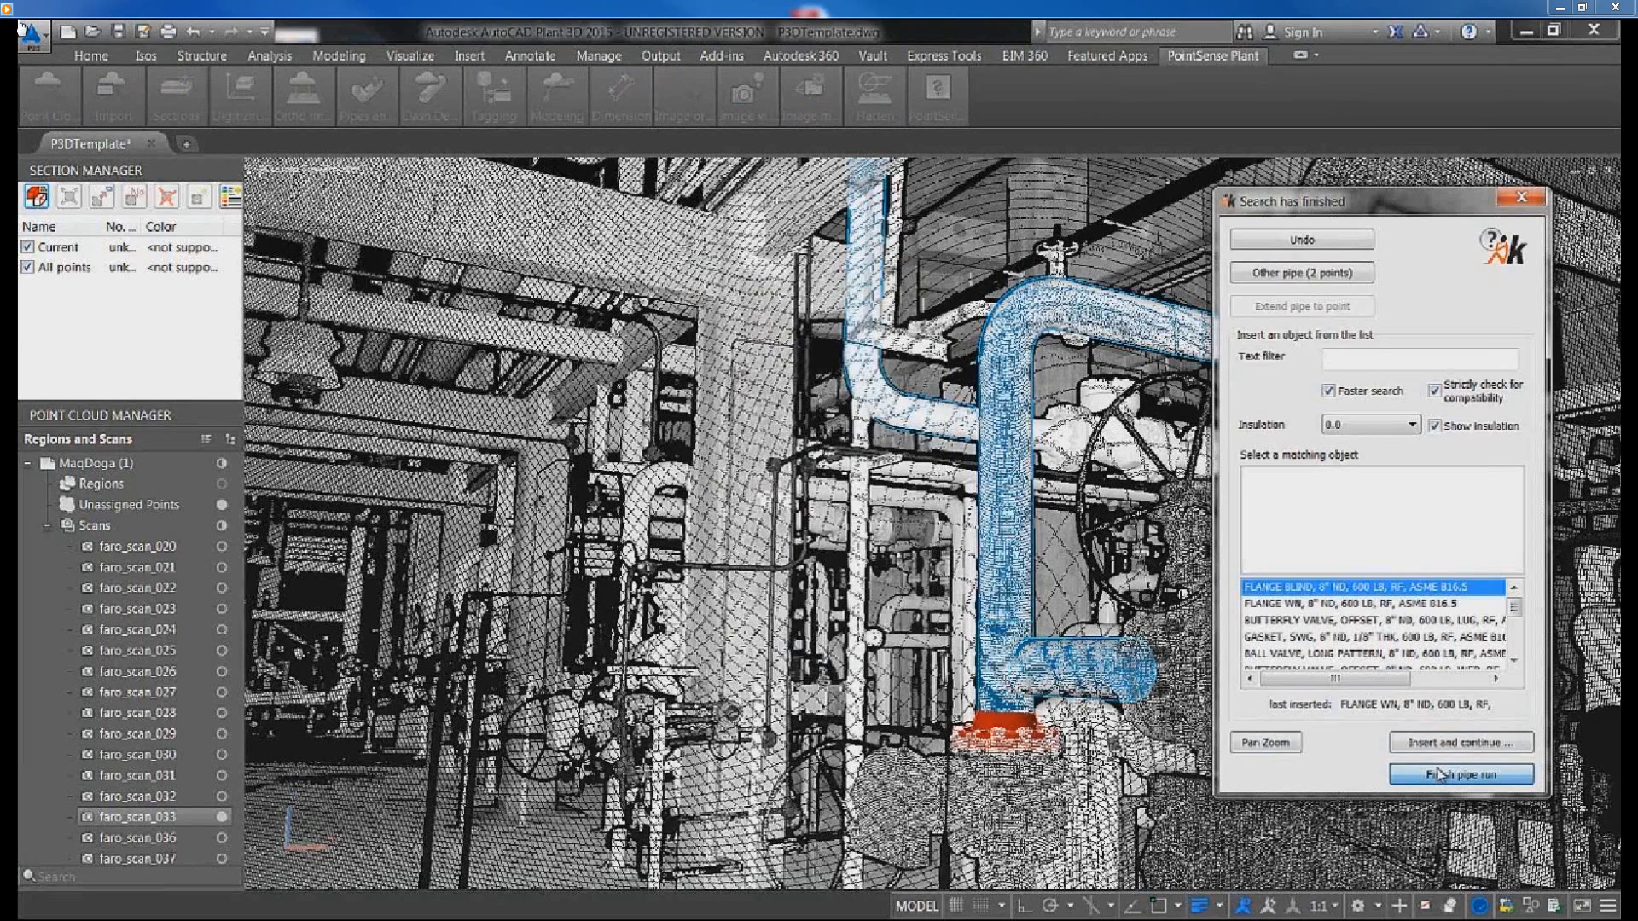
pyautogui.click(1440, 774)
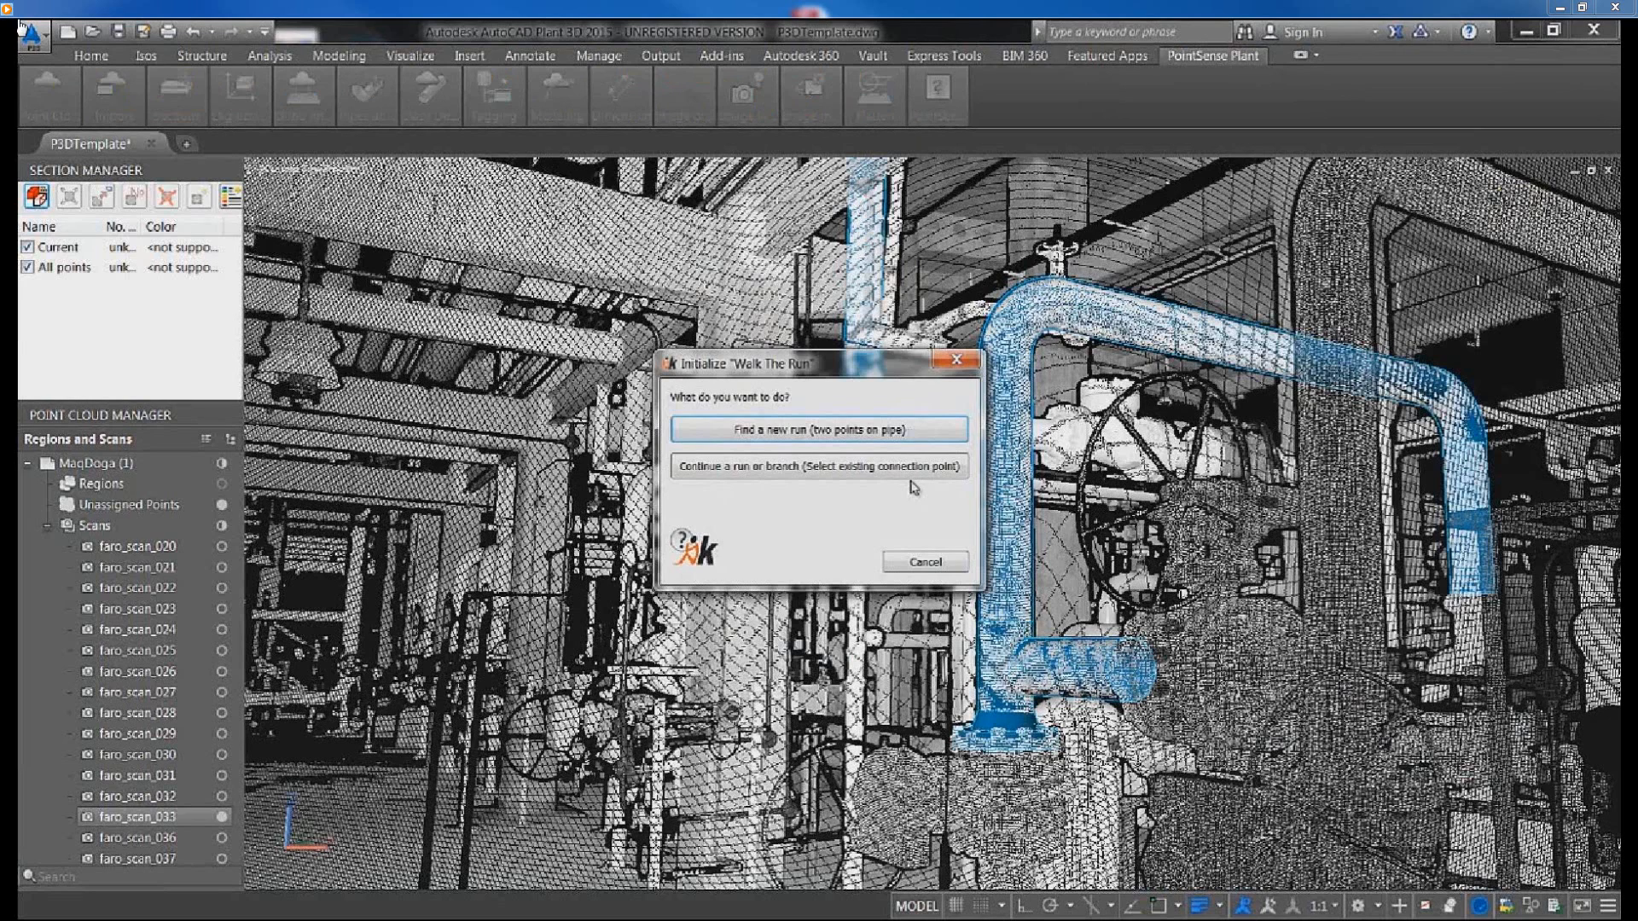
# Continue from the tee's branch with a FLANGE WN, 8" ND, 600 LB, positioned by a point picked at the scanned flange, and finish the run.
pyautogui.click(931, 562)
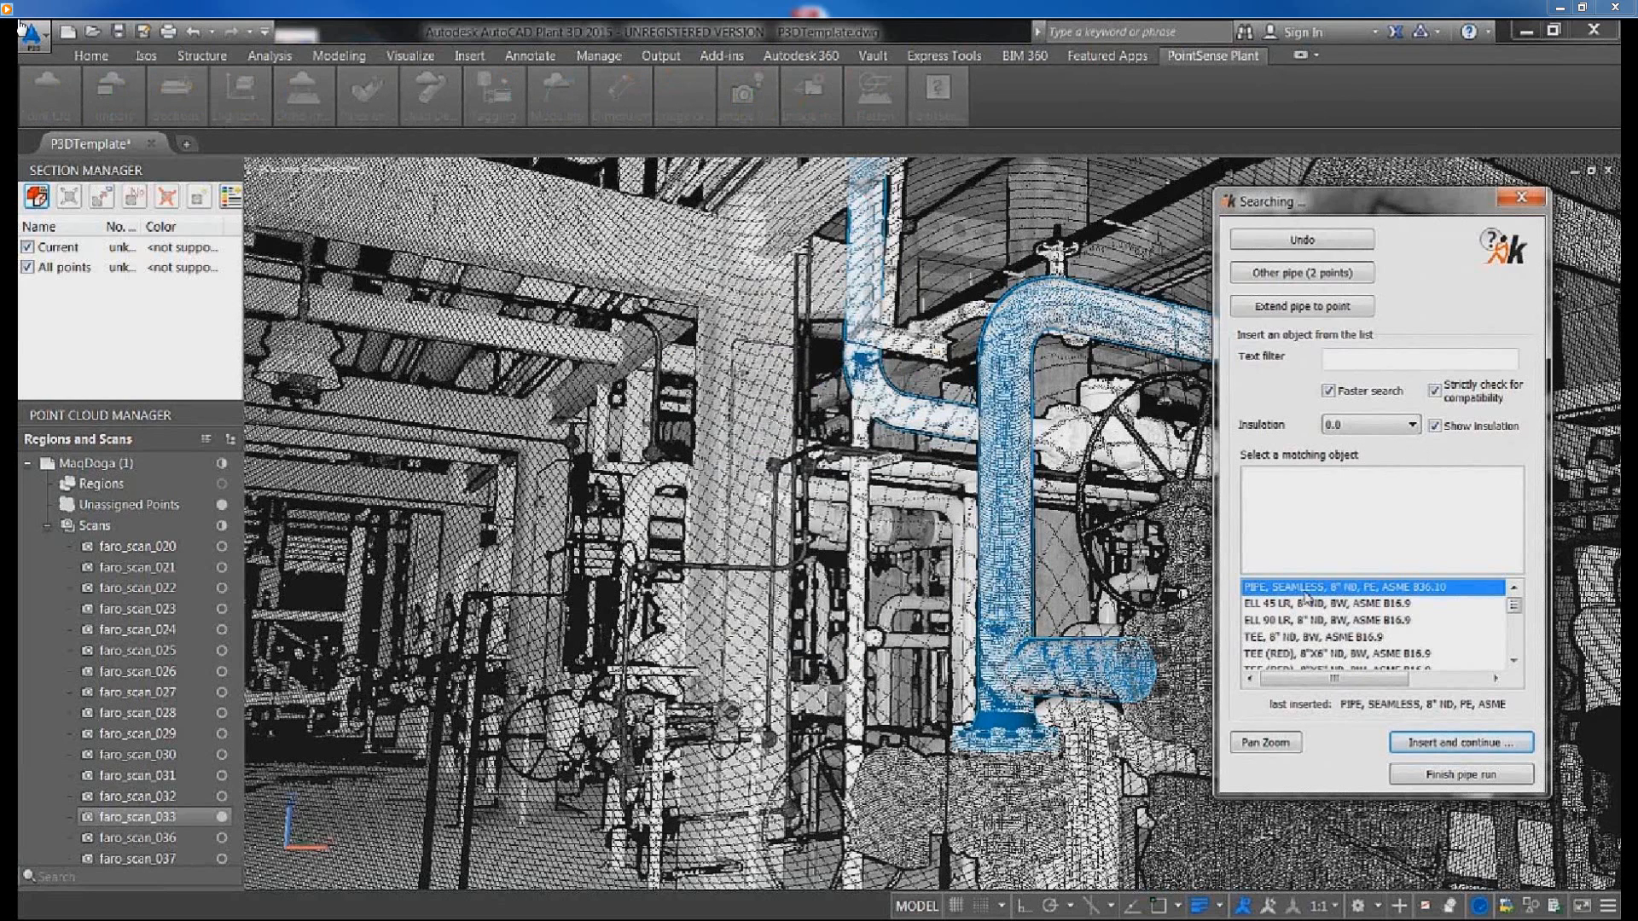
pyautogui.write('f')
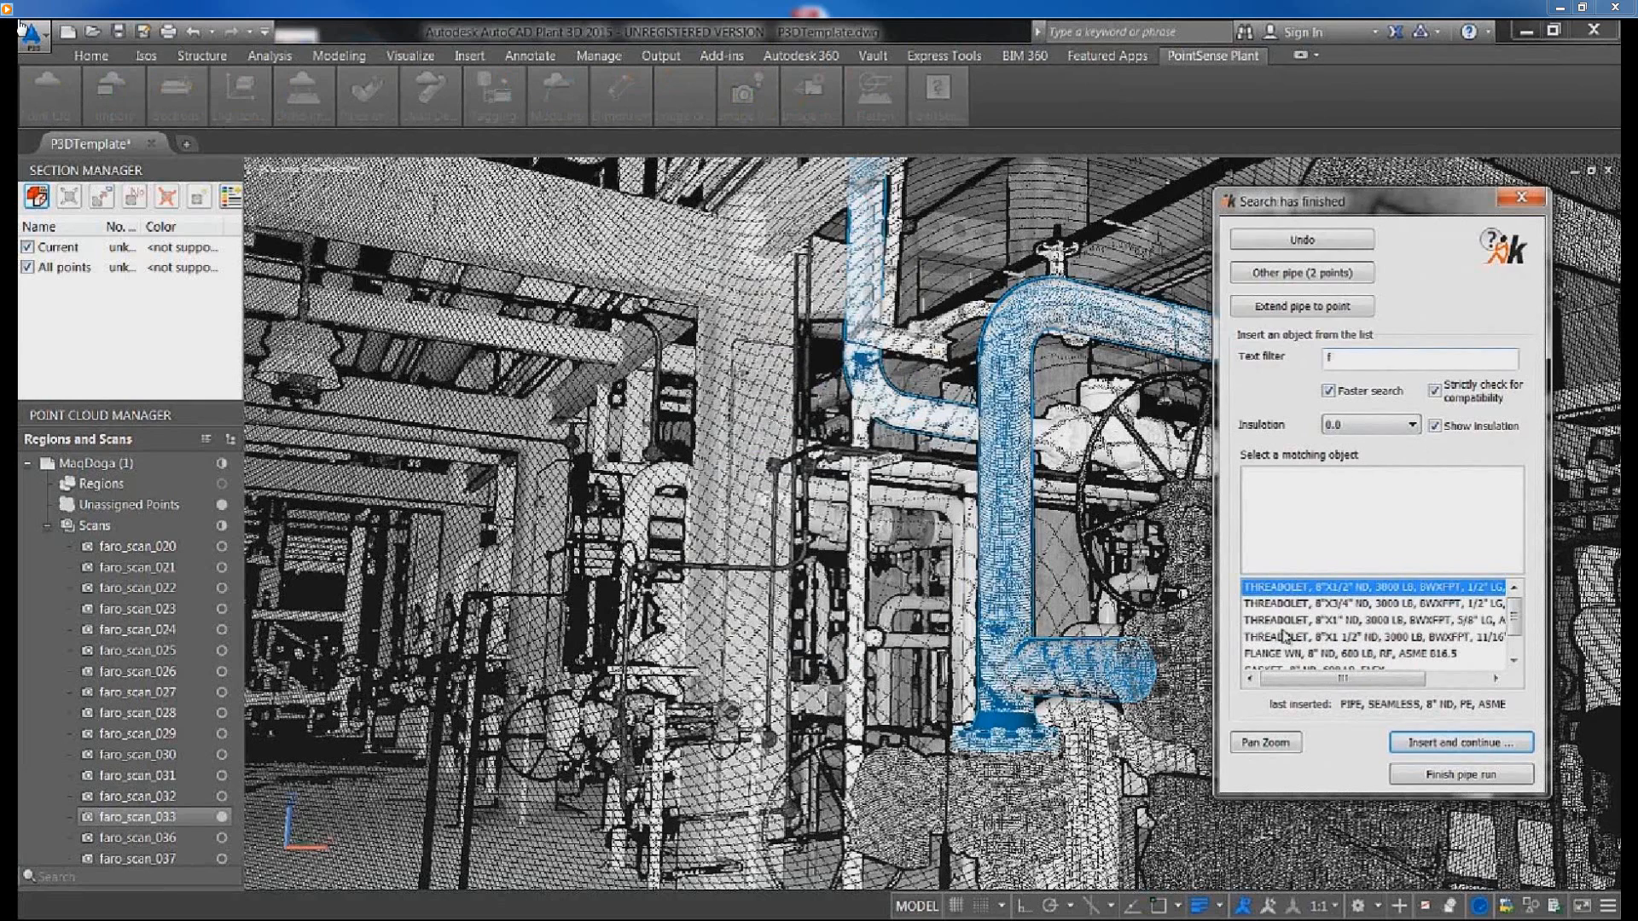
pyautogui.click(1284, 655)
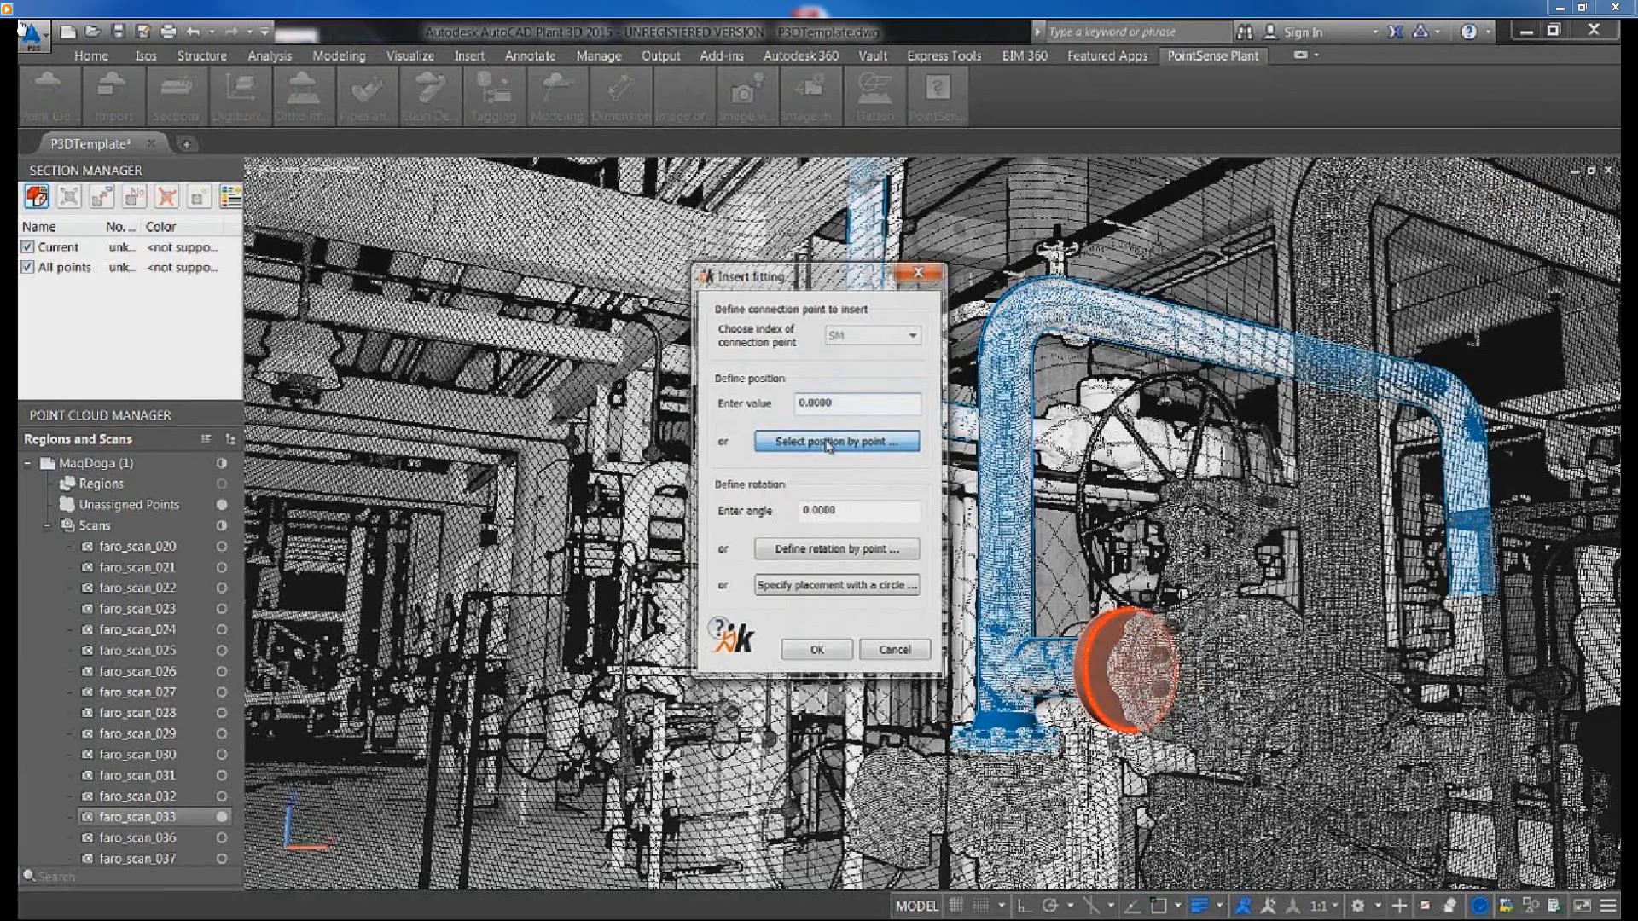
pyautogui.click(828, 442)
pyautogui.click(1126, 691)
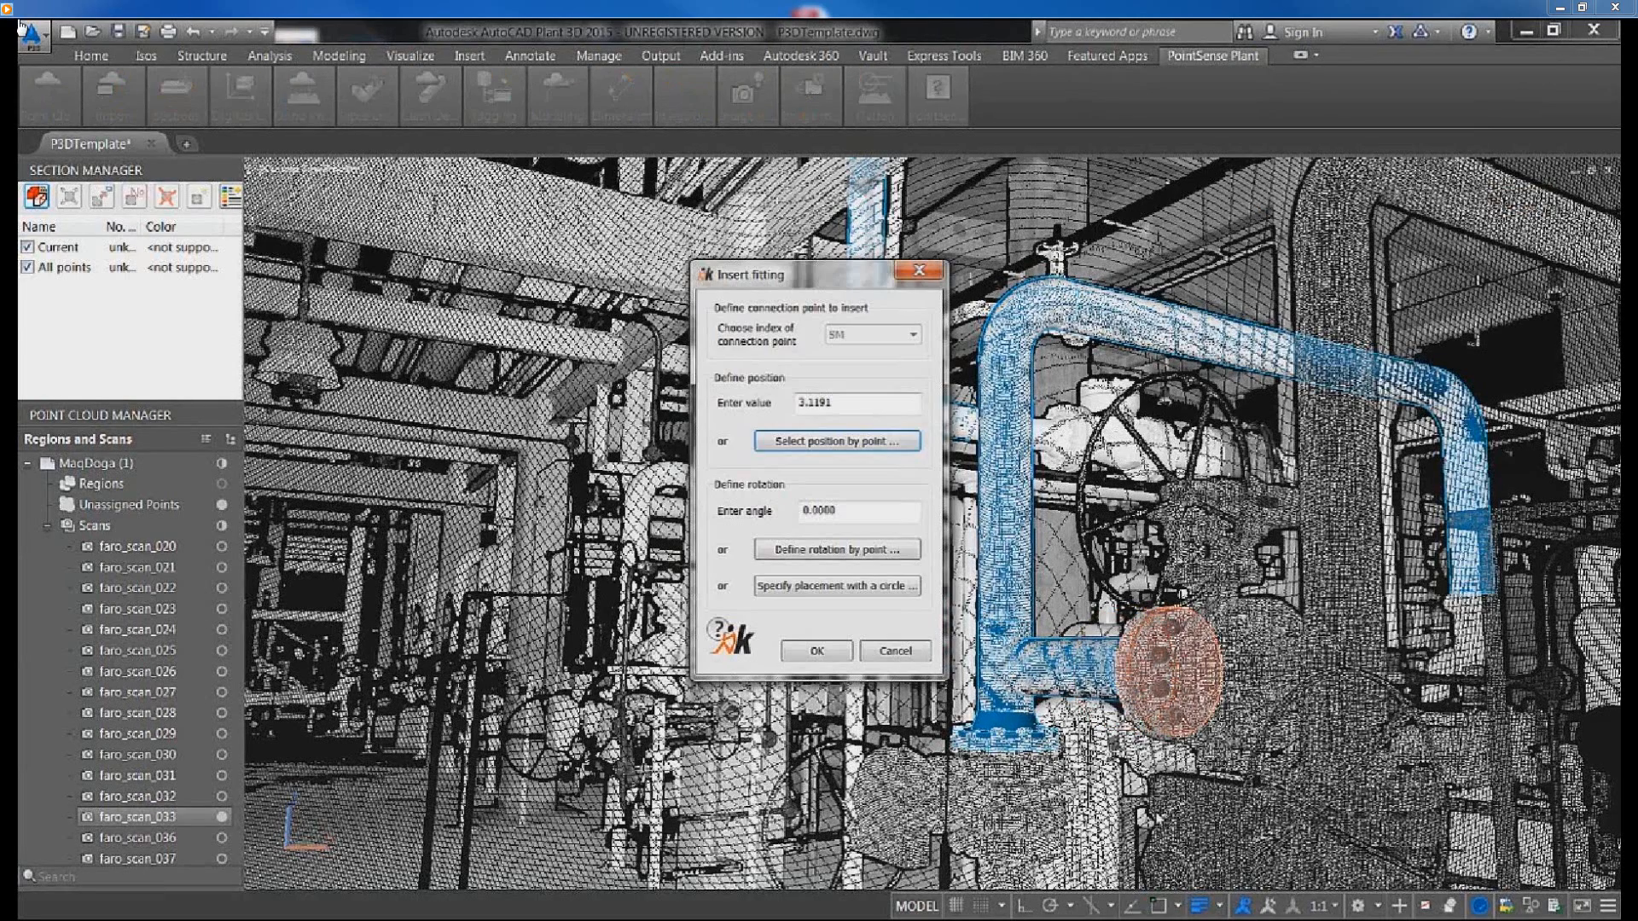
pyautogui.click(819, 652)
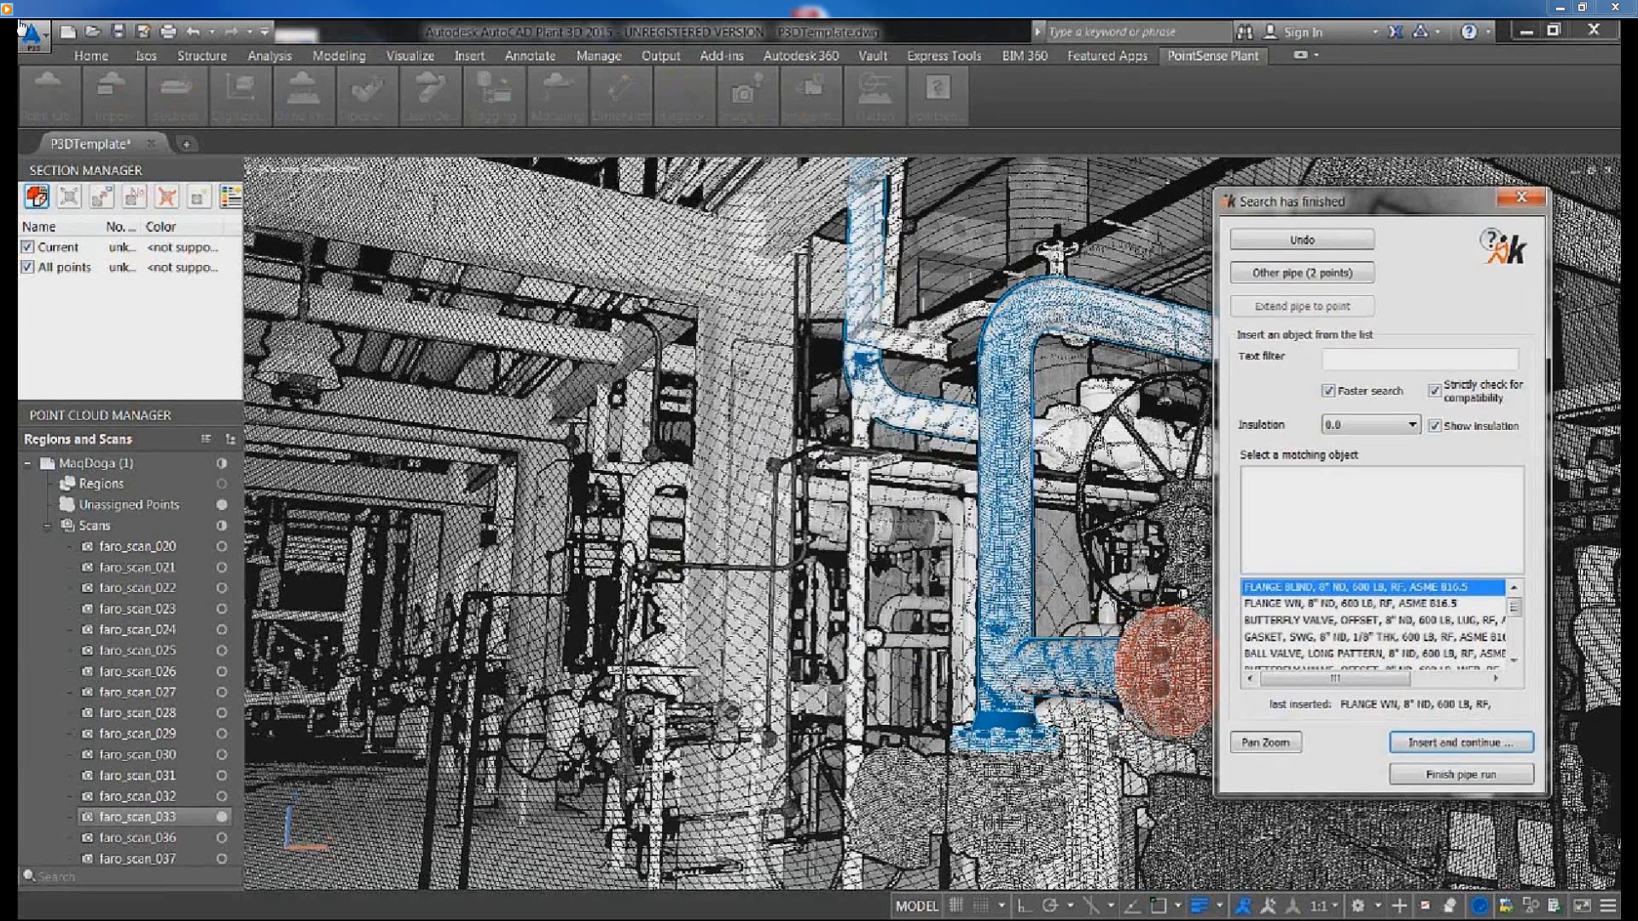
pyautogui.click(1460, 773)
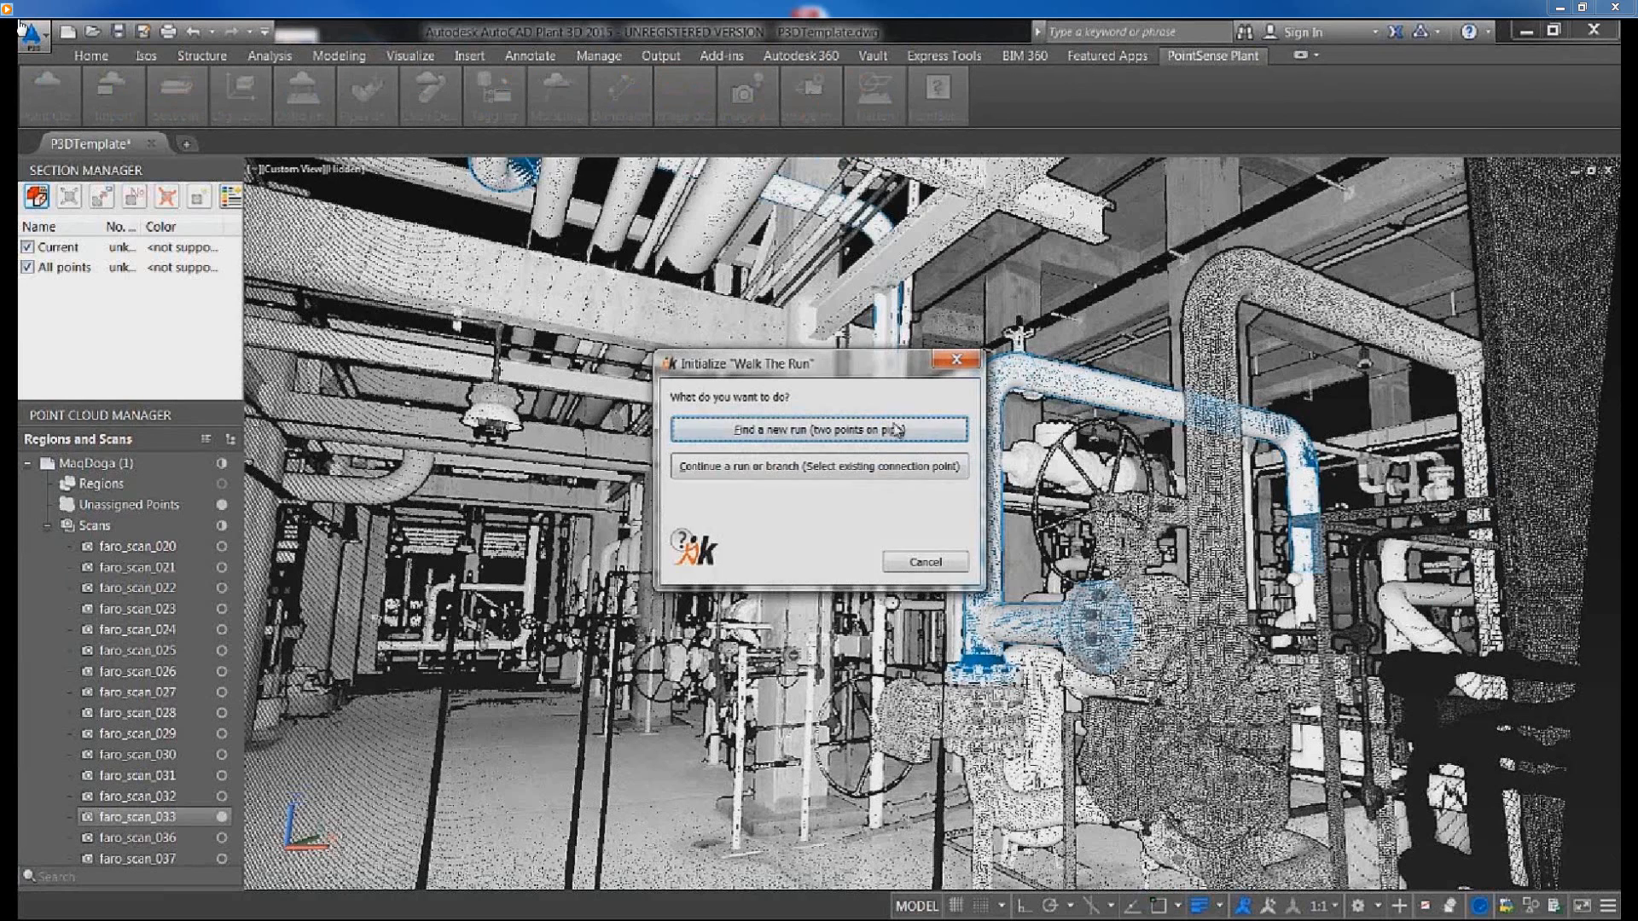
# Find a new run from two points on the taller neighbouring pipe and insert an 8" ELL 90 LR elbow leading down.
pyautogui.click(895, 429)
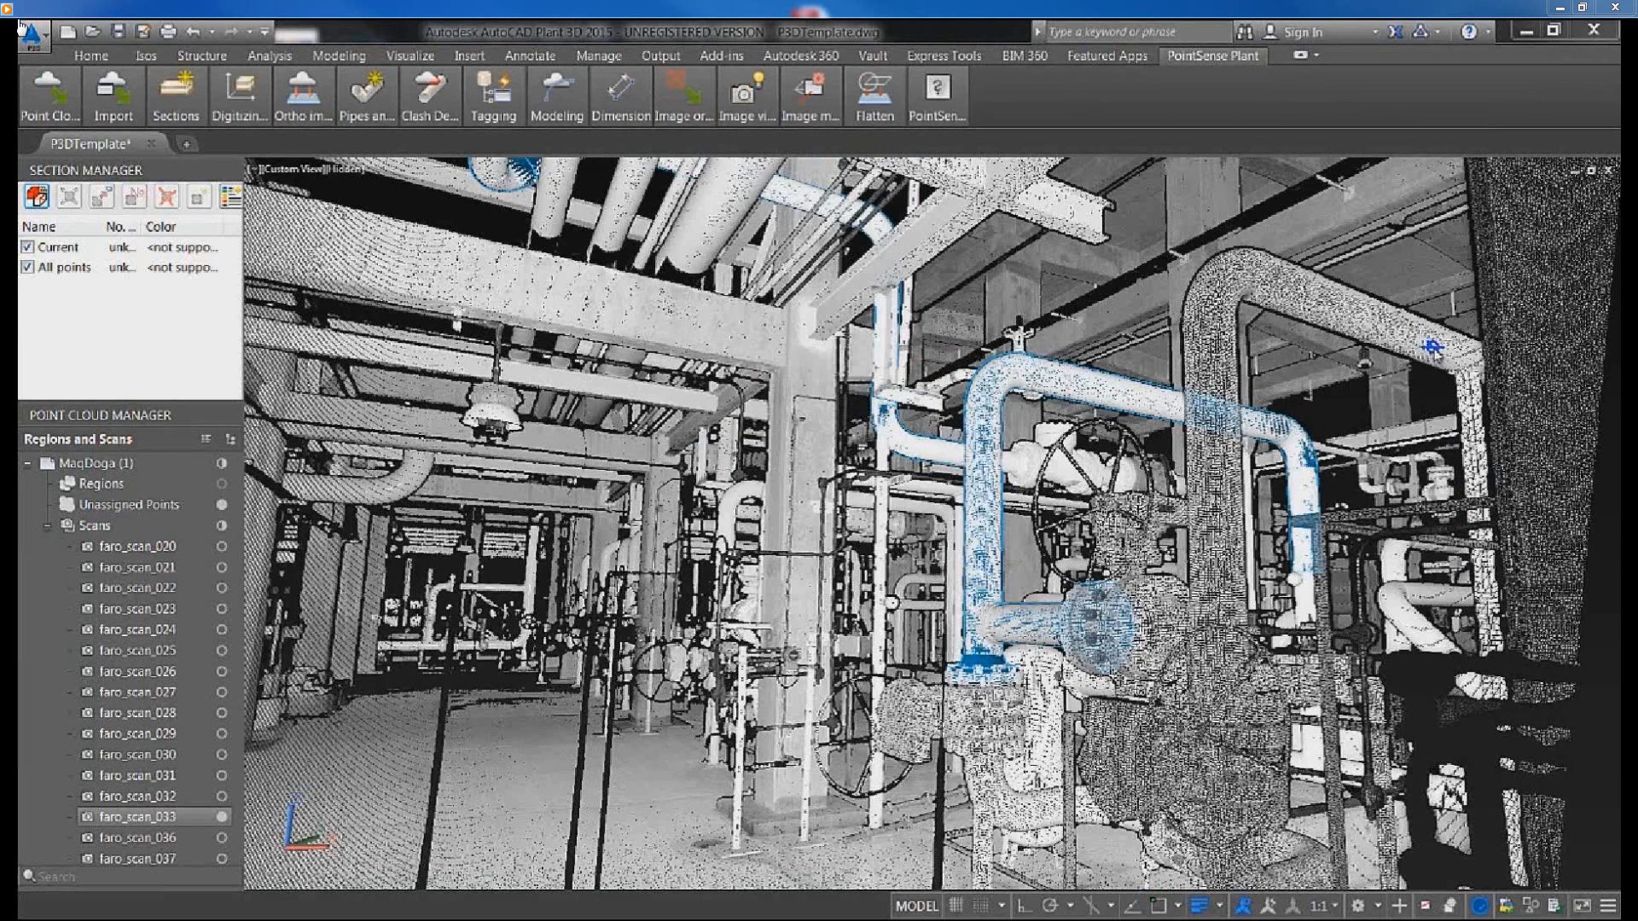
pyautogui.click(1434, 347)
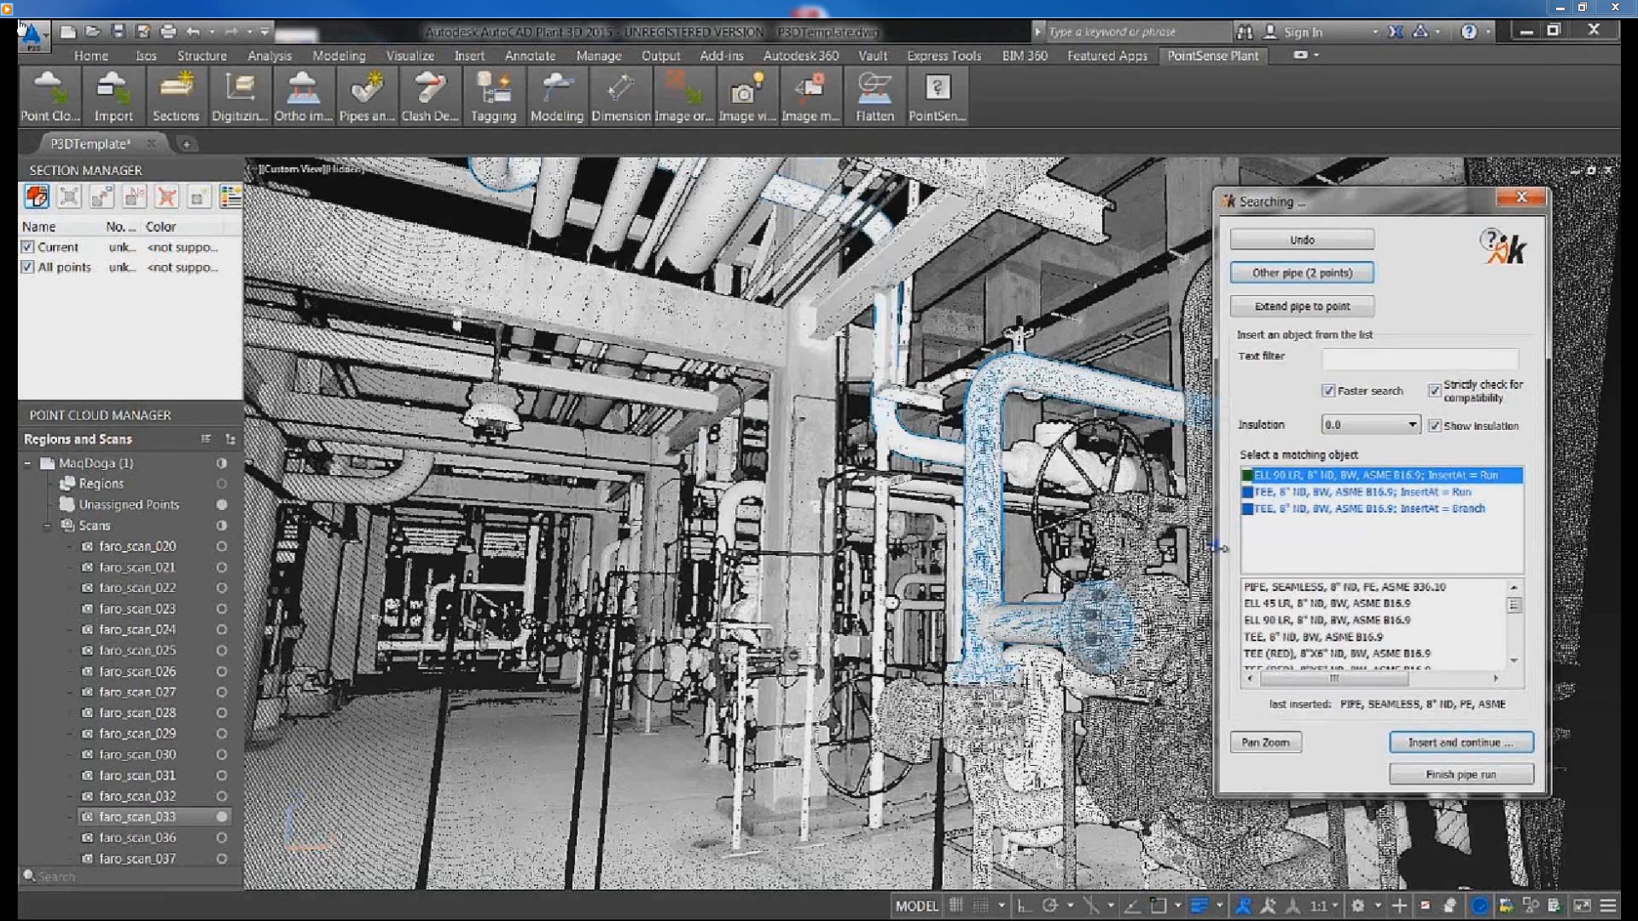
pyautogui.click(1276, 587)
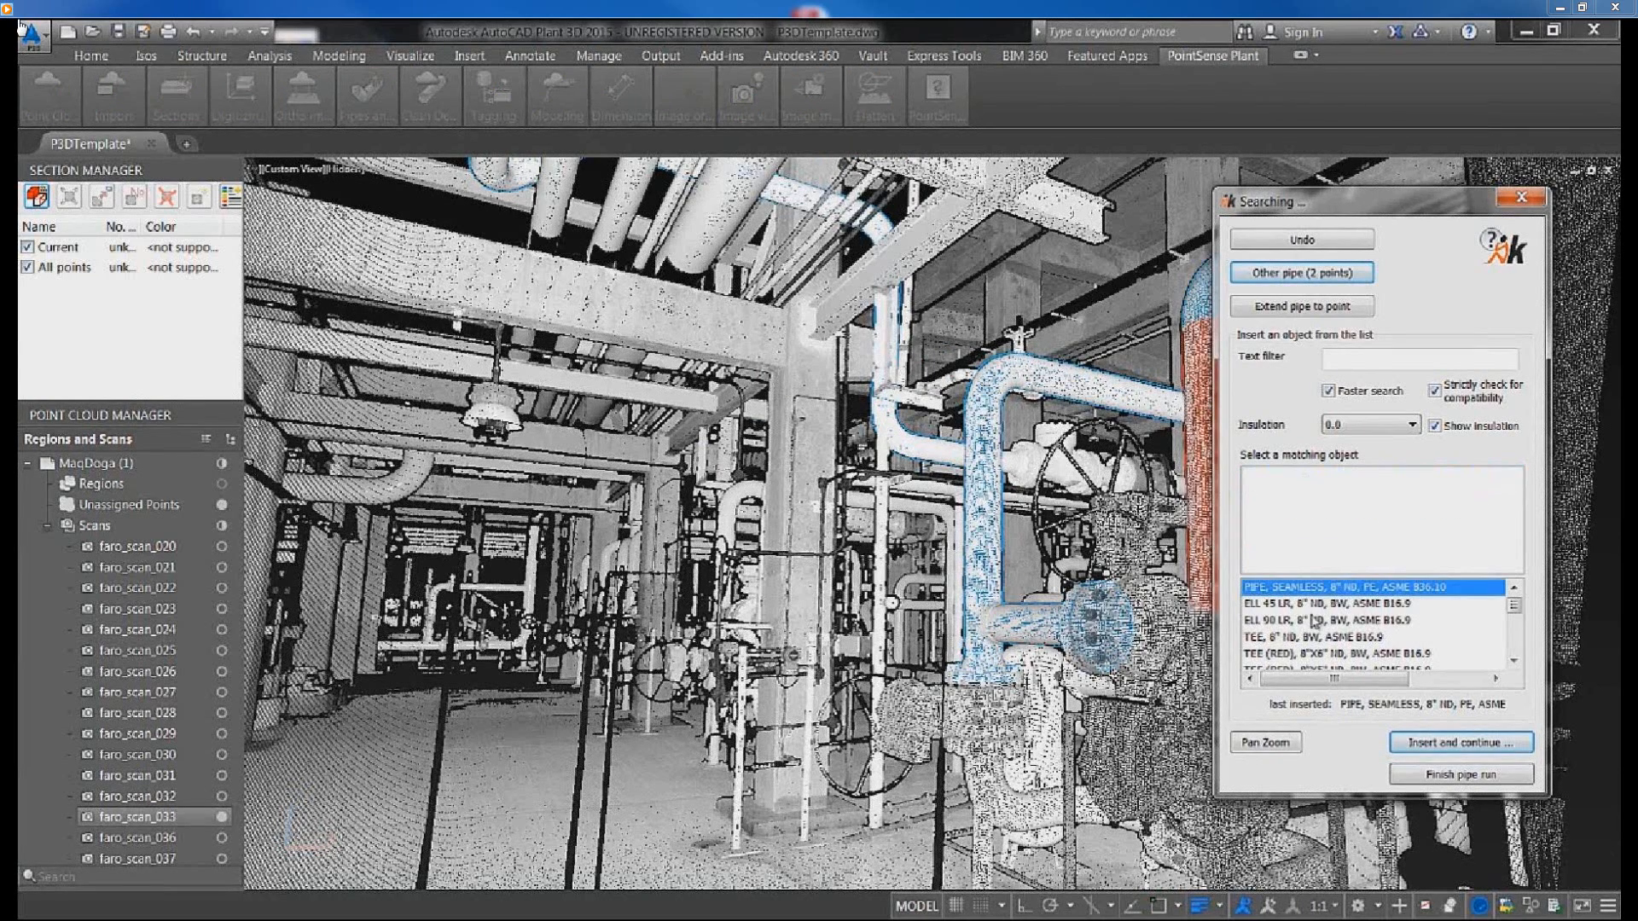
# Insert an 8" TEE at Run on the taller vertical pipe, using circle placement to rotate its branch toward the flange on the neighbouring run.
pyautogui.click(1300, 638)
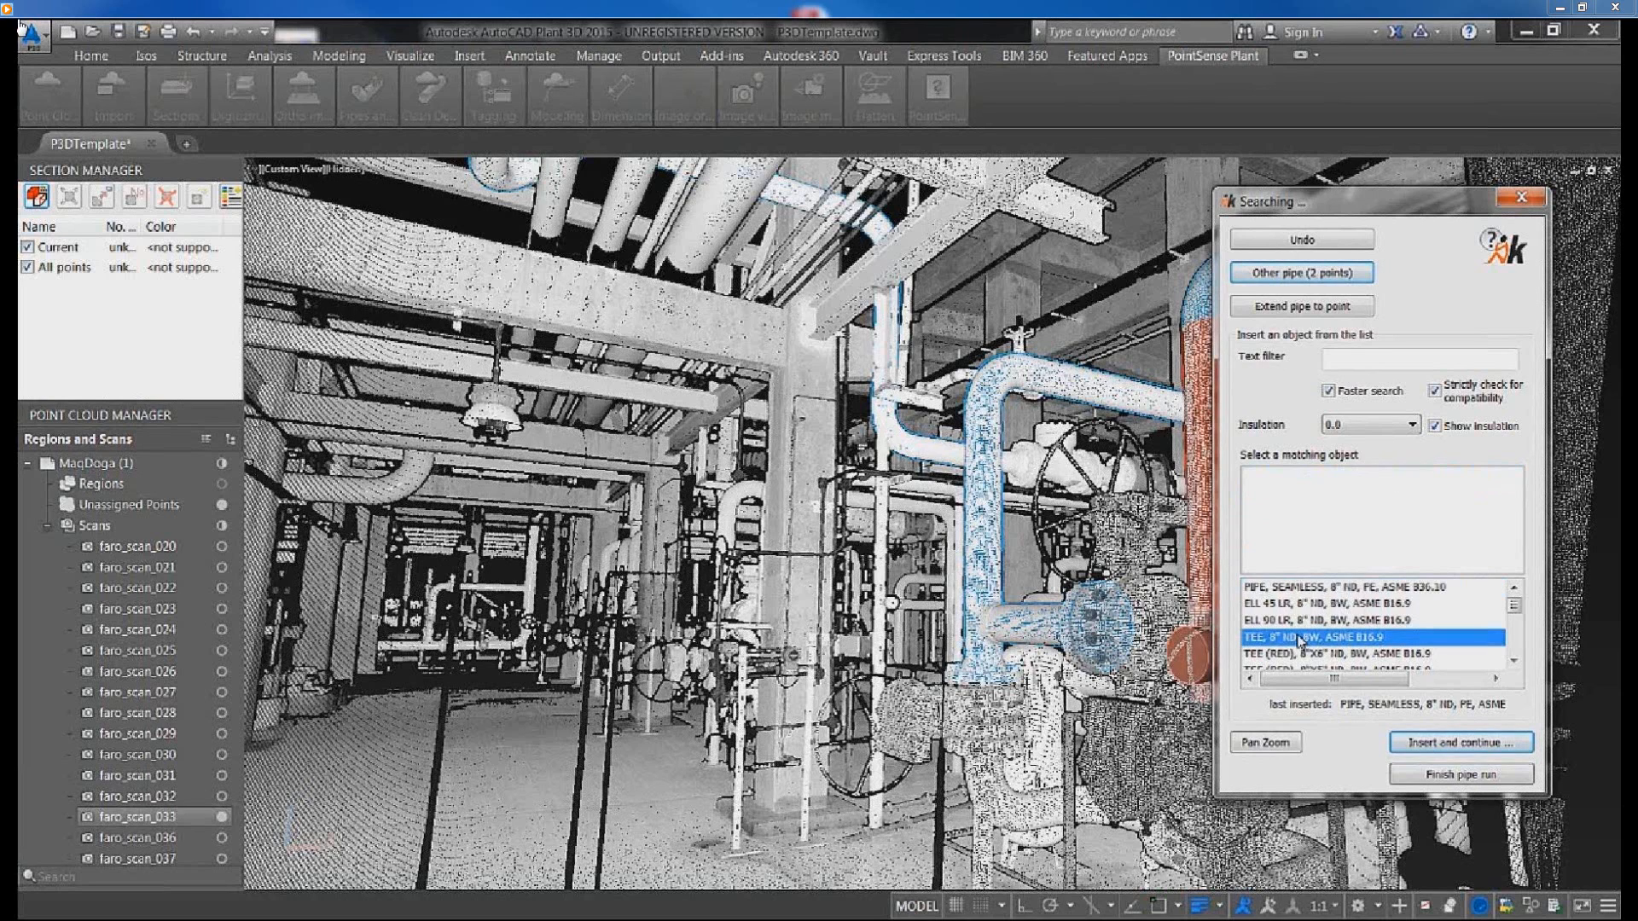
pyautogui.doubleClick(1299, 639)
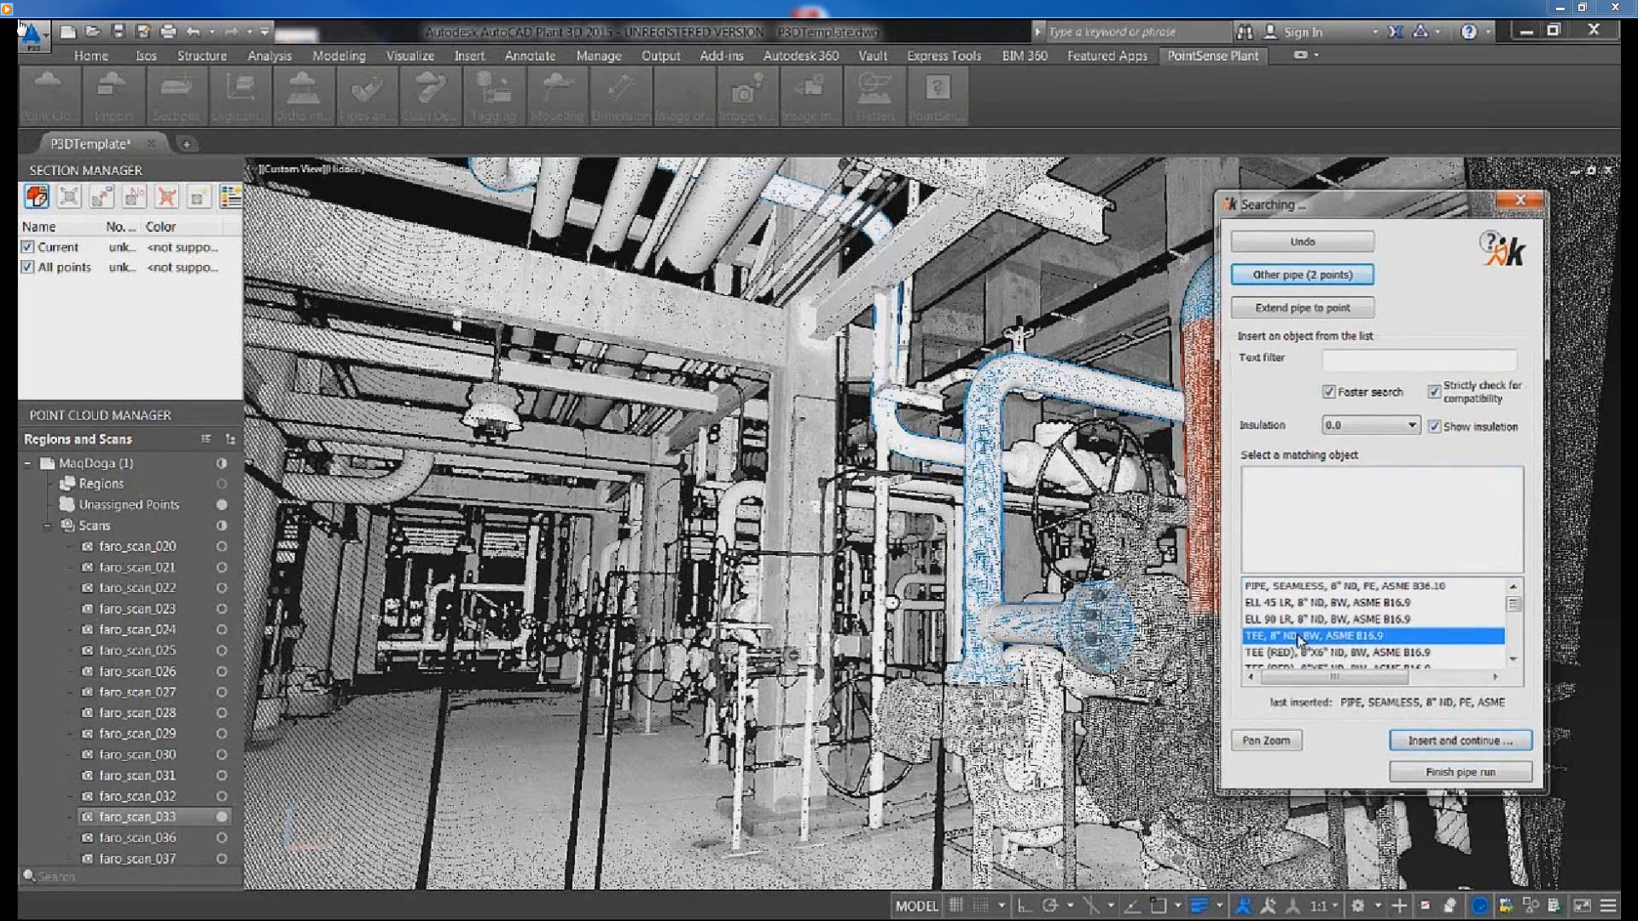
pyautogui.click(861, 493)
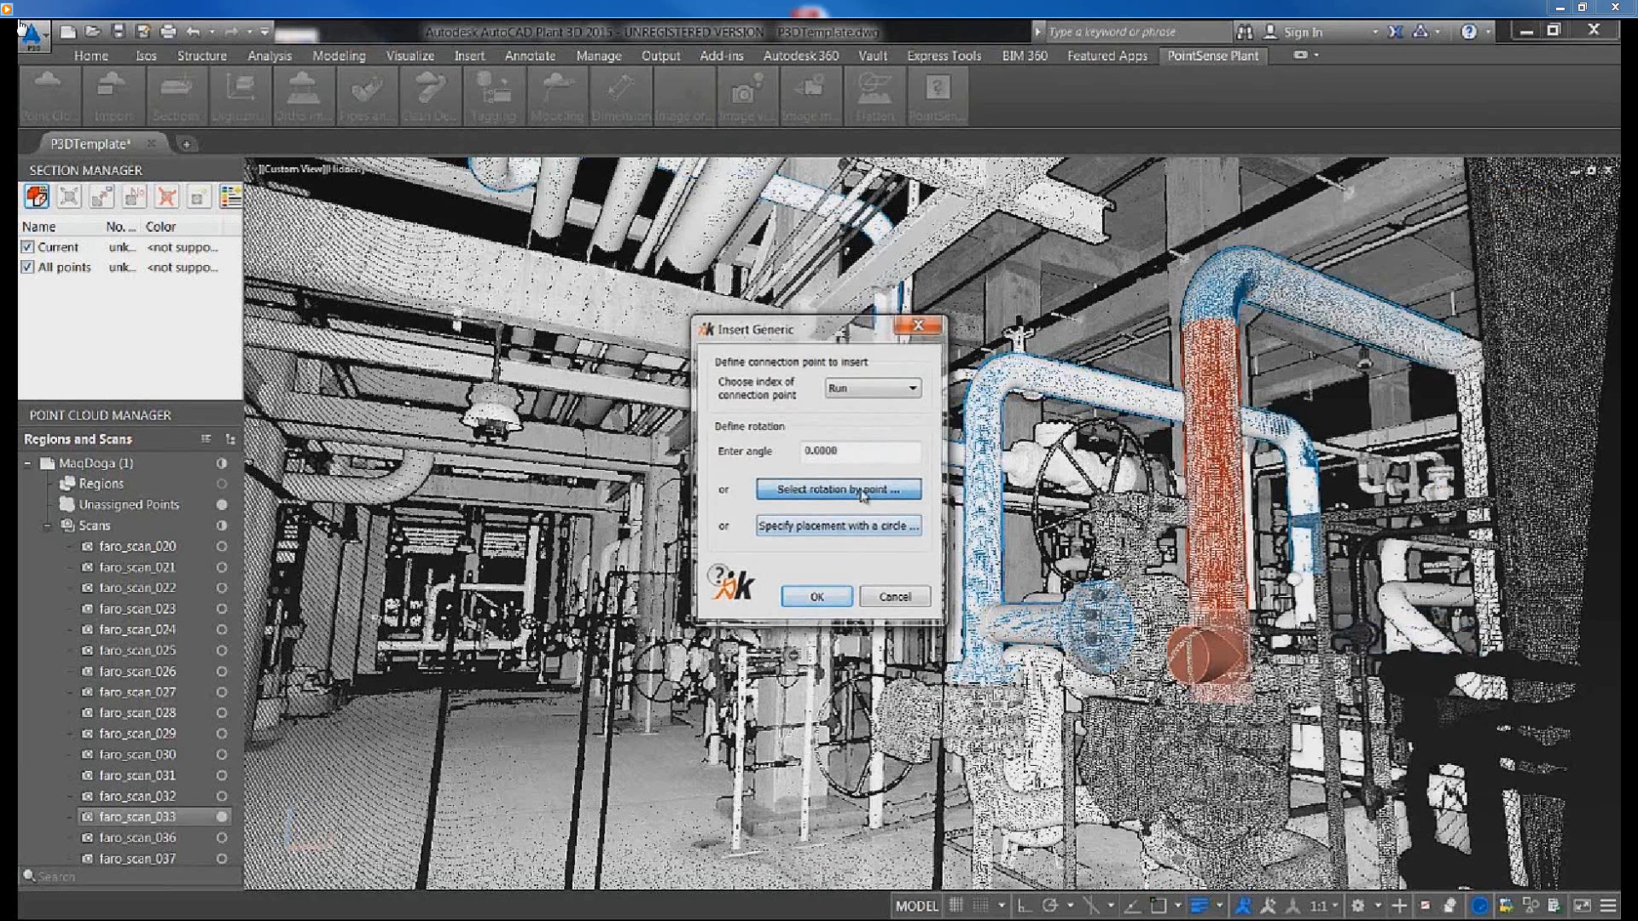
pyautogui.click(1051, 607)
pyautogui.click(862, 529)
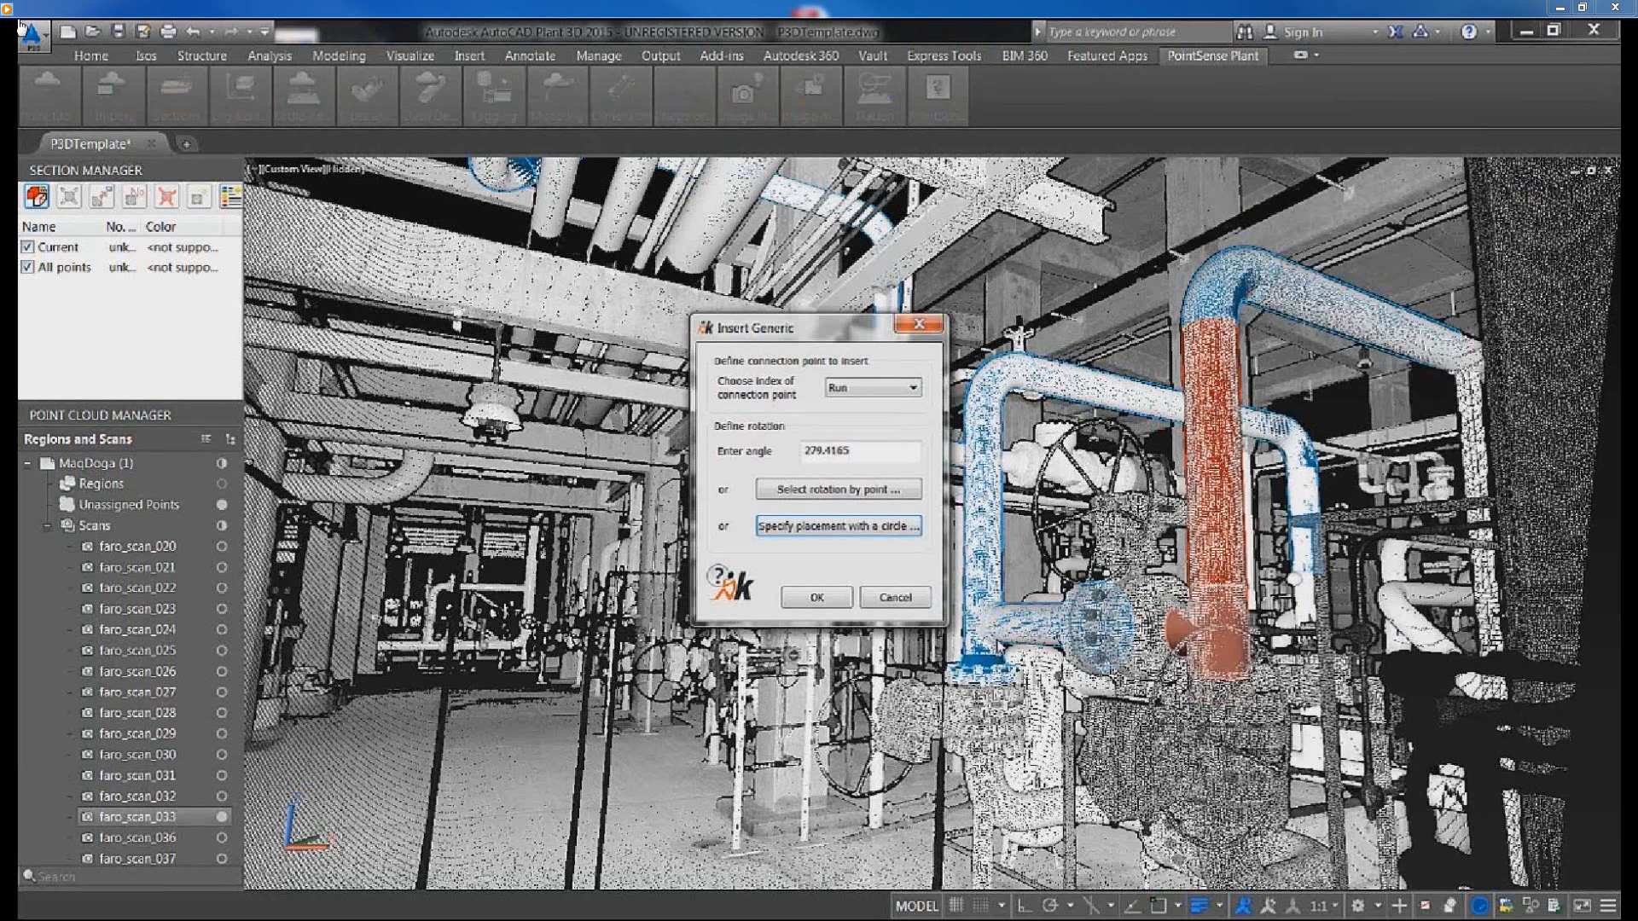
pyautogui.click(817, 599)
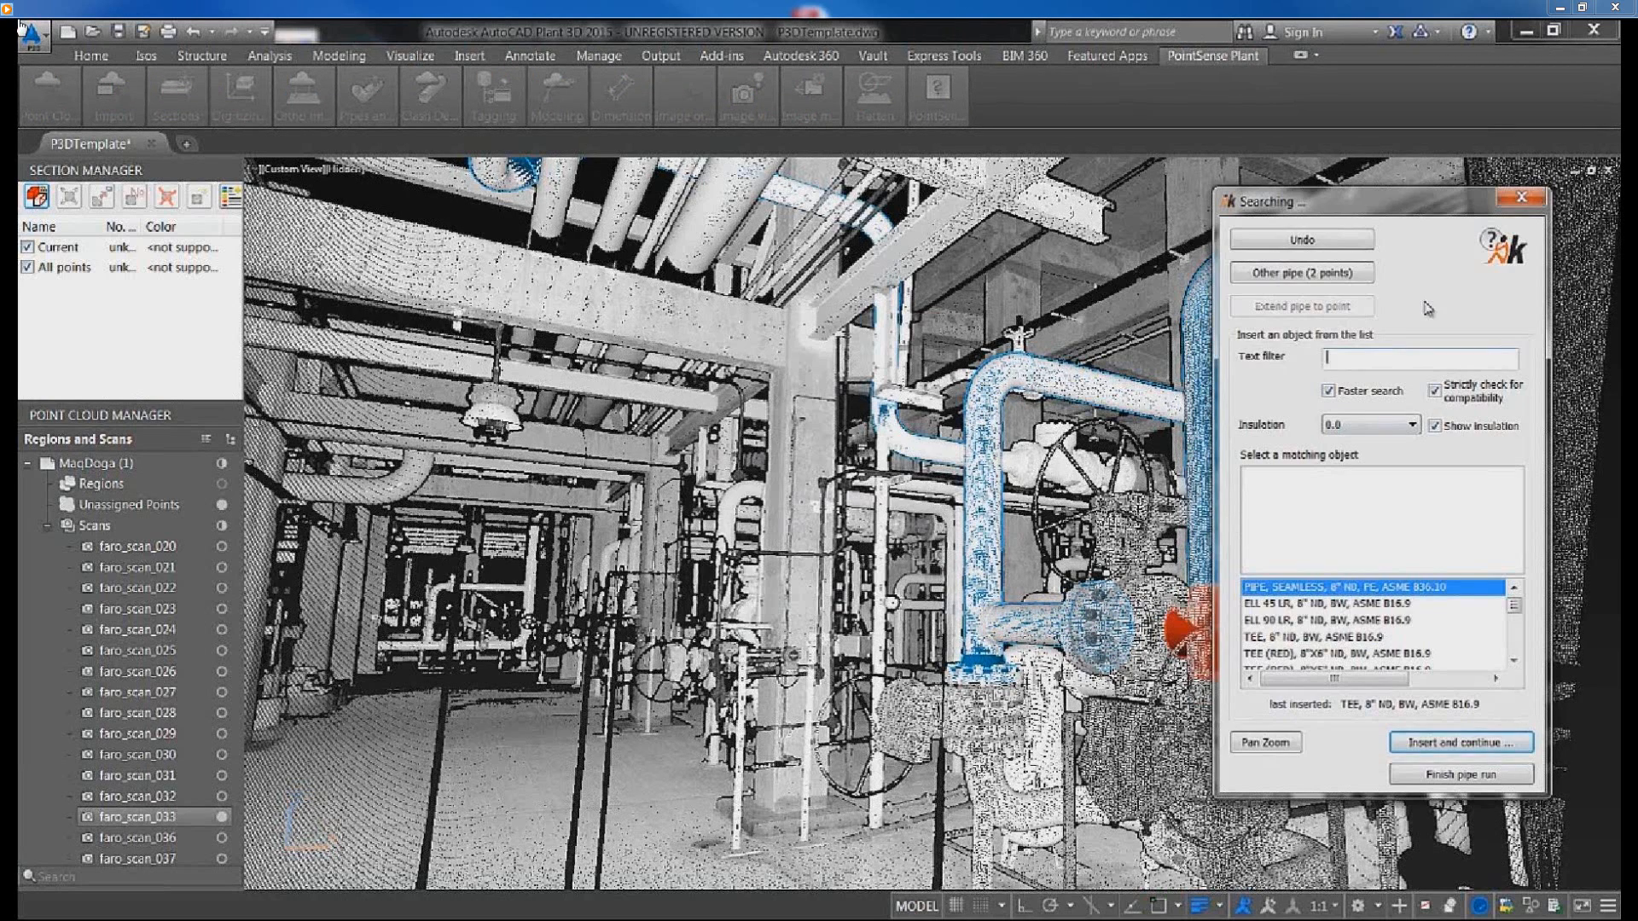
# Insert a FLANGE WN, 8" ND, 600 LB, RF on the lower end of the taller pipe's tee at position 0 and finish the run.
pyautogui.moveTo(1350, 211); pyautogui.dragTo(694, 212)
pyautogui.write('f')
pyautogui.click(666, 655)
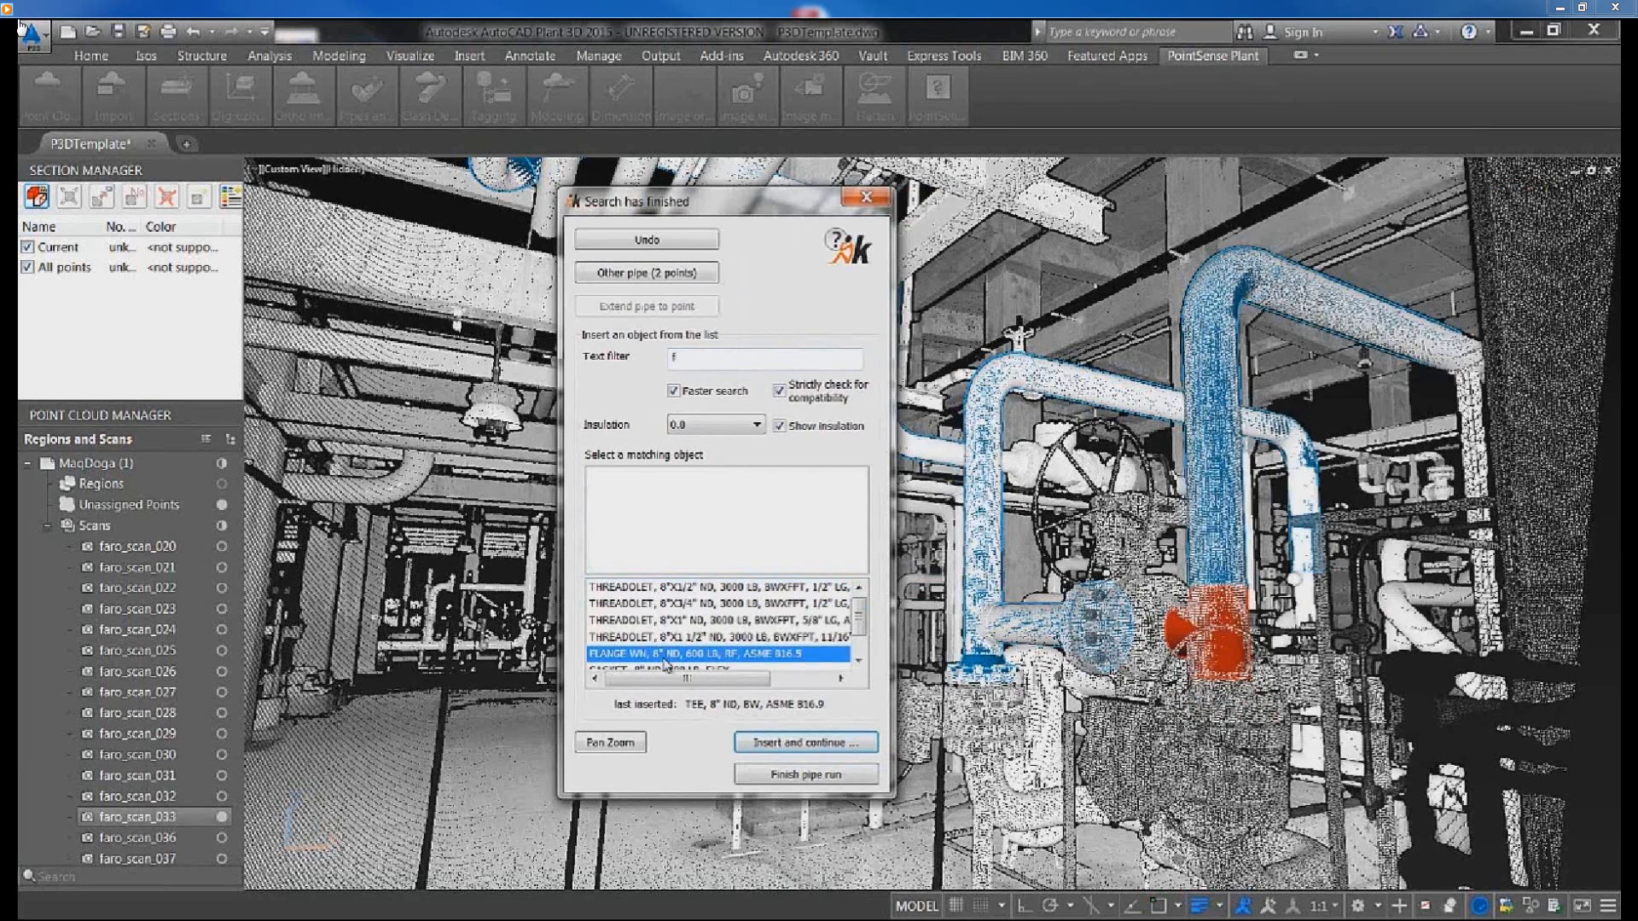
pyautogui.doubleClick(664, 659)
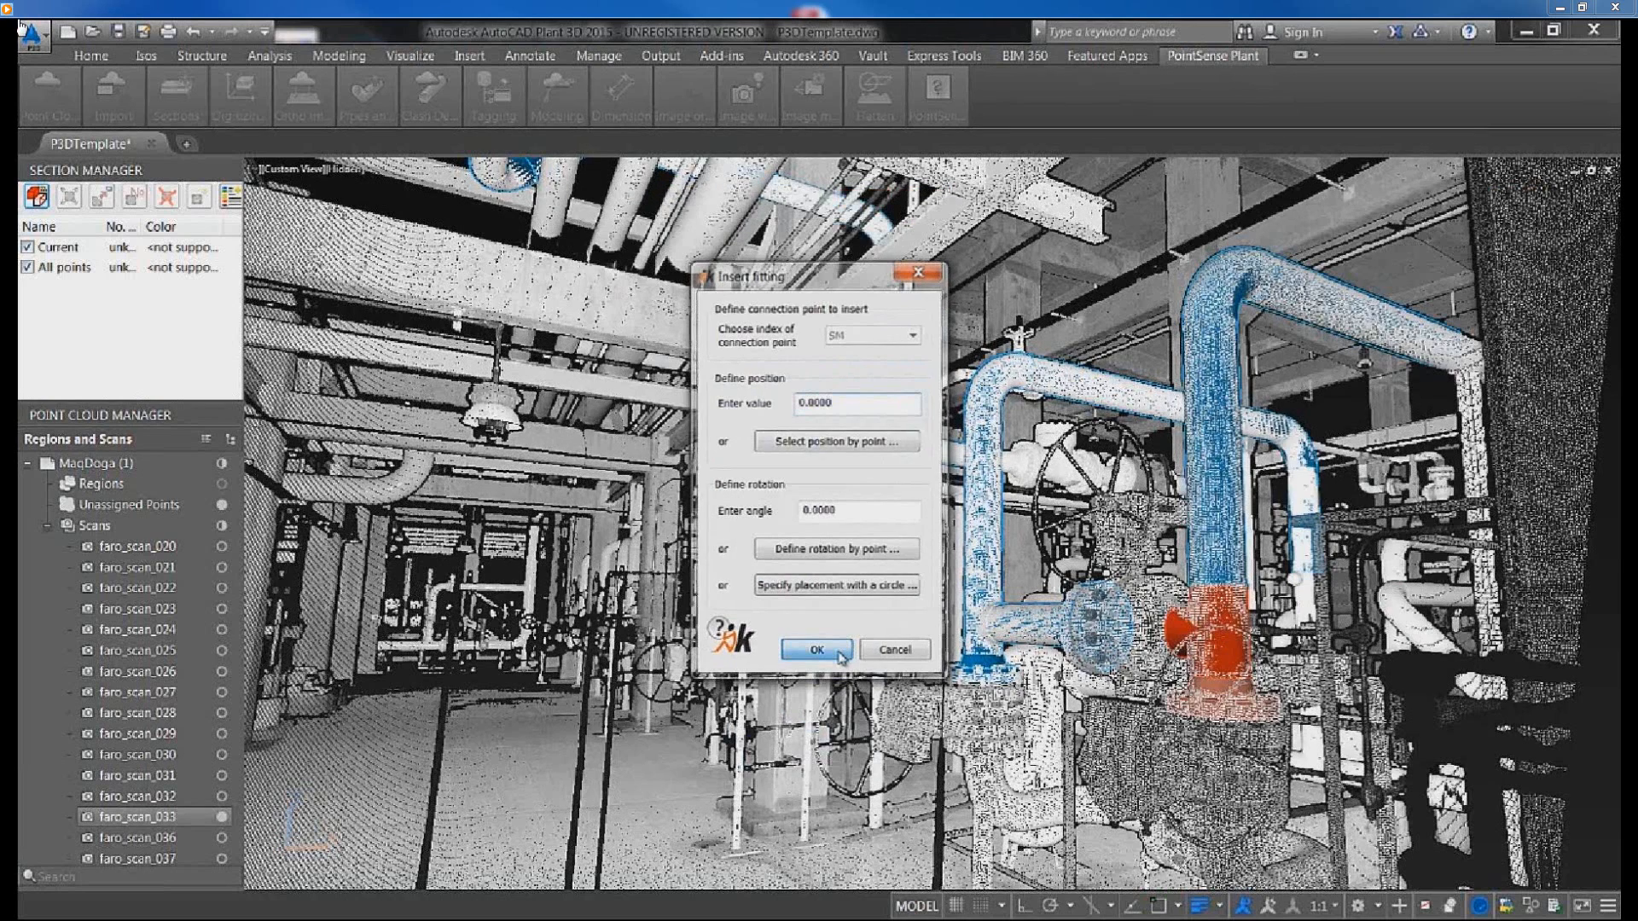
pyautogui.click(839, 656)
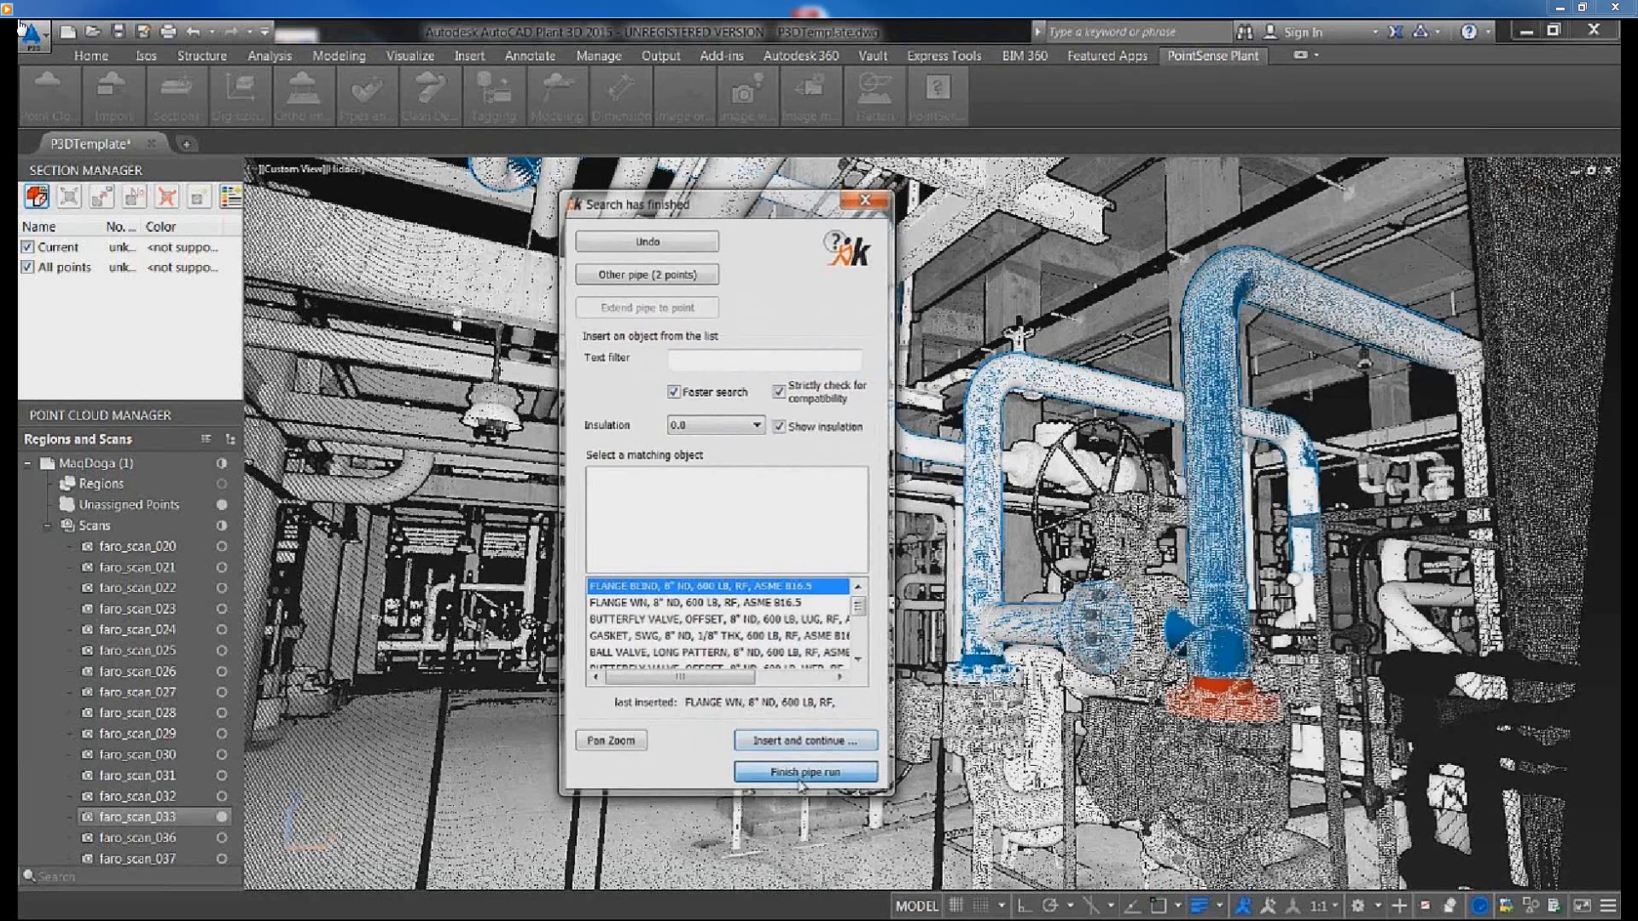
pyautogui.click(799, 780)
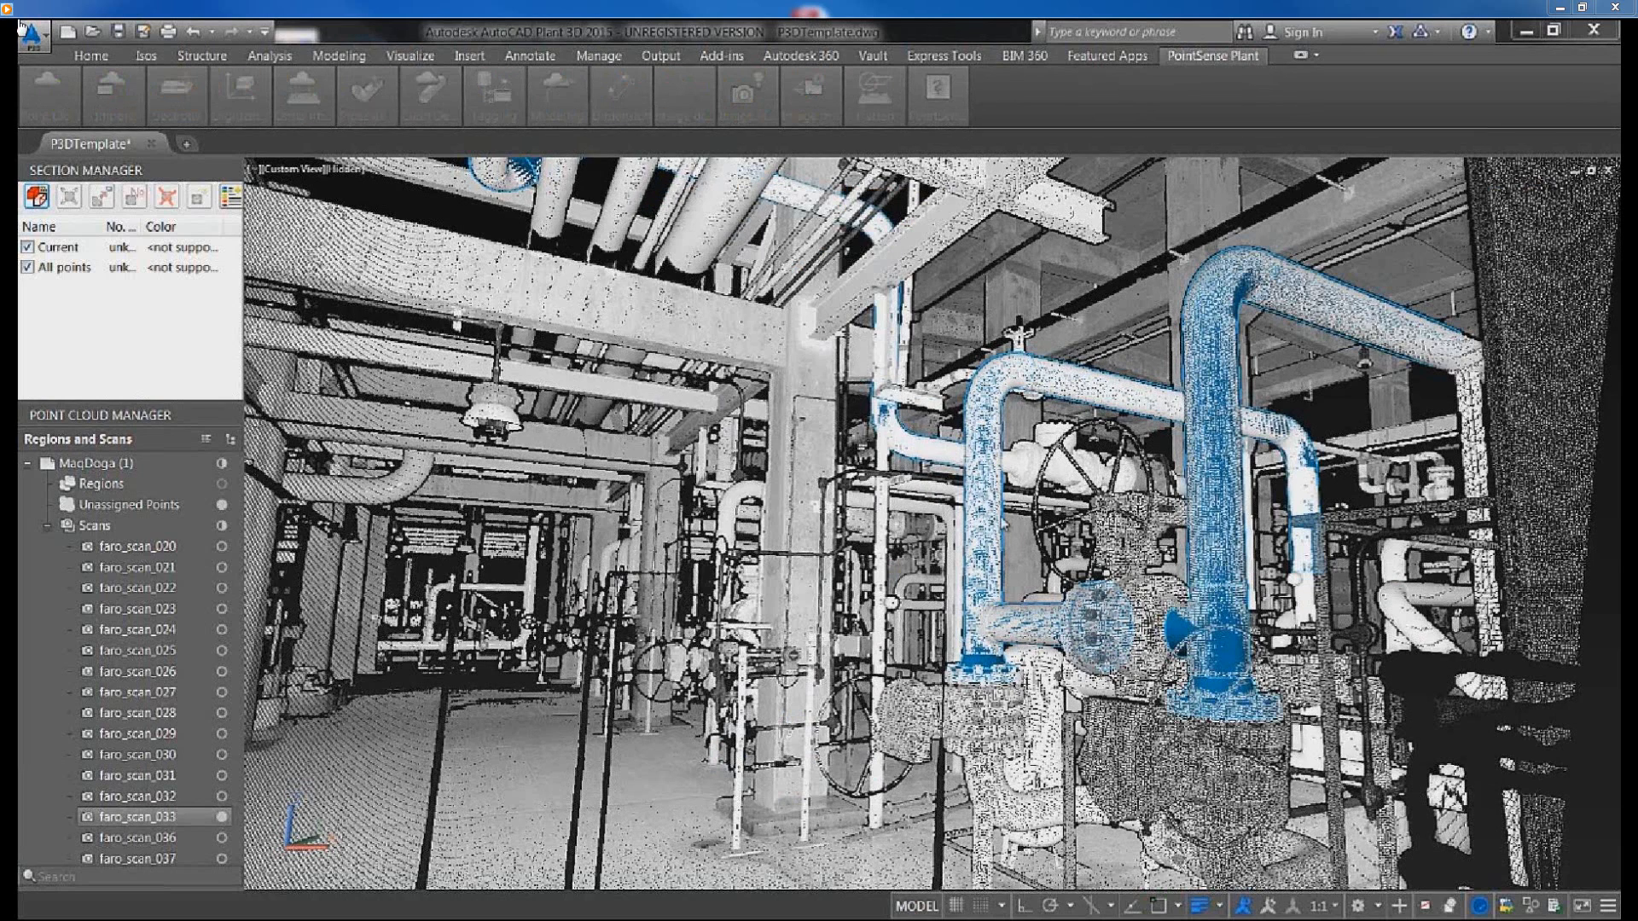
# Continue from the taller pipe's tee branch with a FLANGE WN, 8" ND, 600 LB, RF at position 0, and finish the run.
pyautogui.click(943, 475)
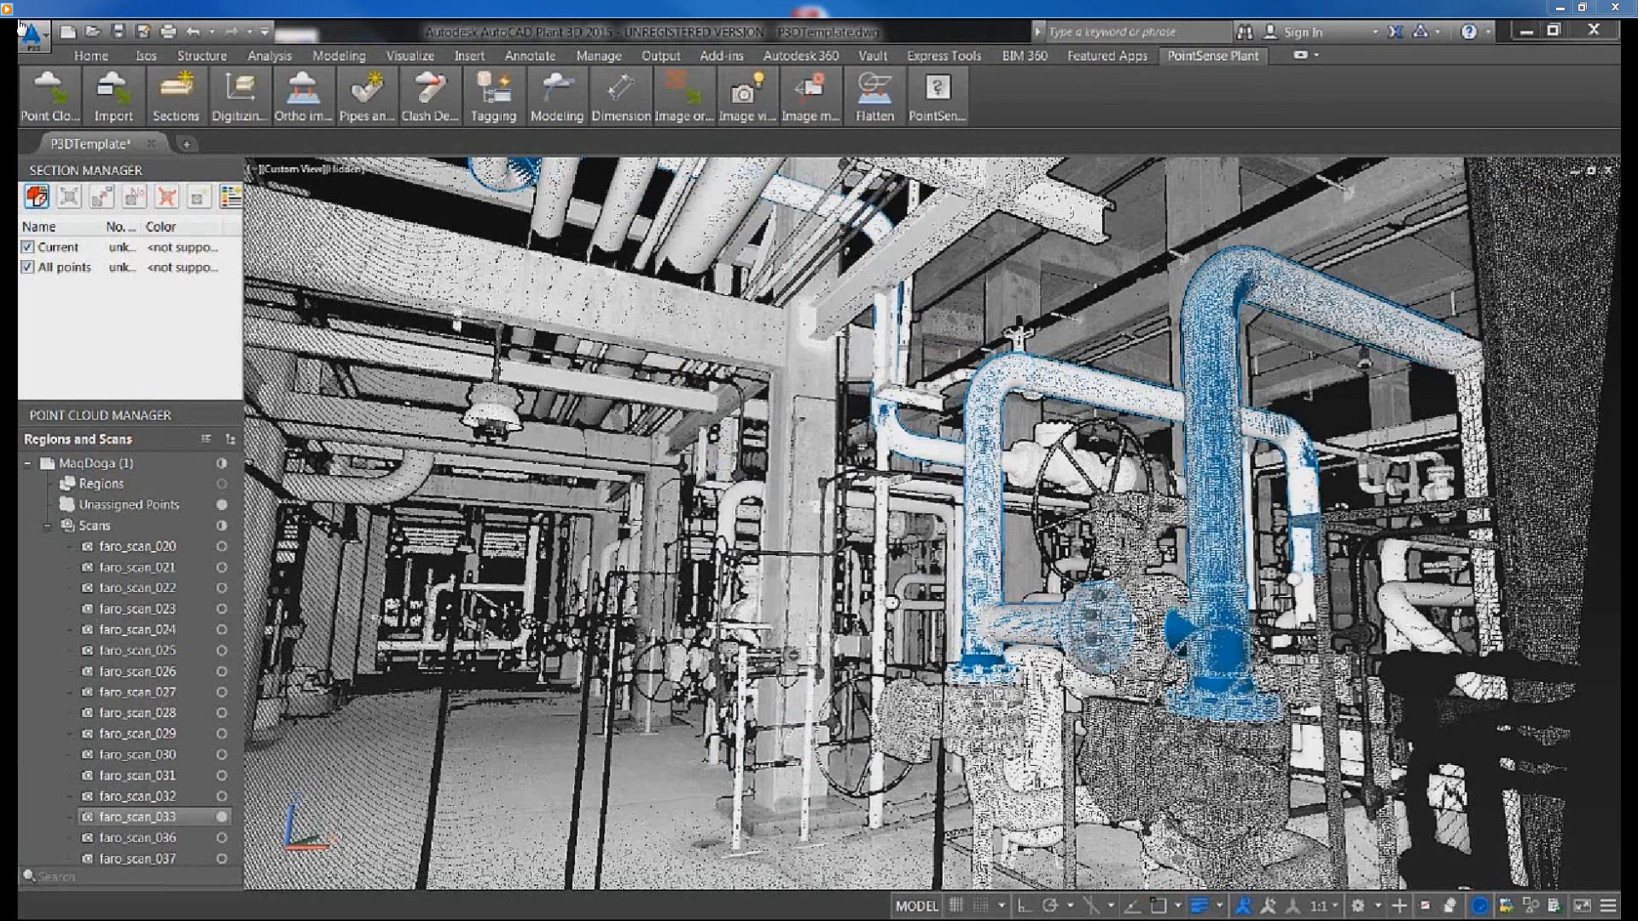
pyautogui.click(1177, 636)
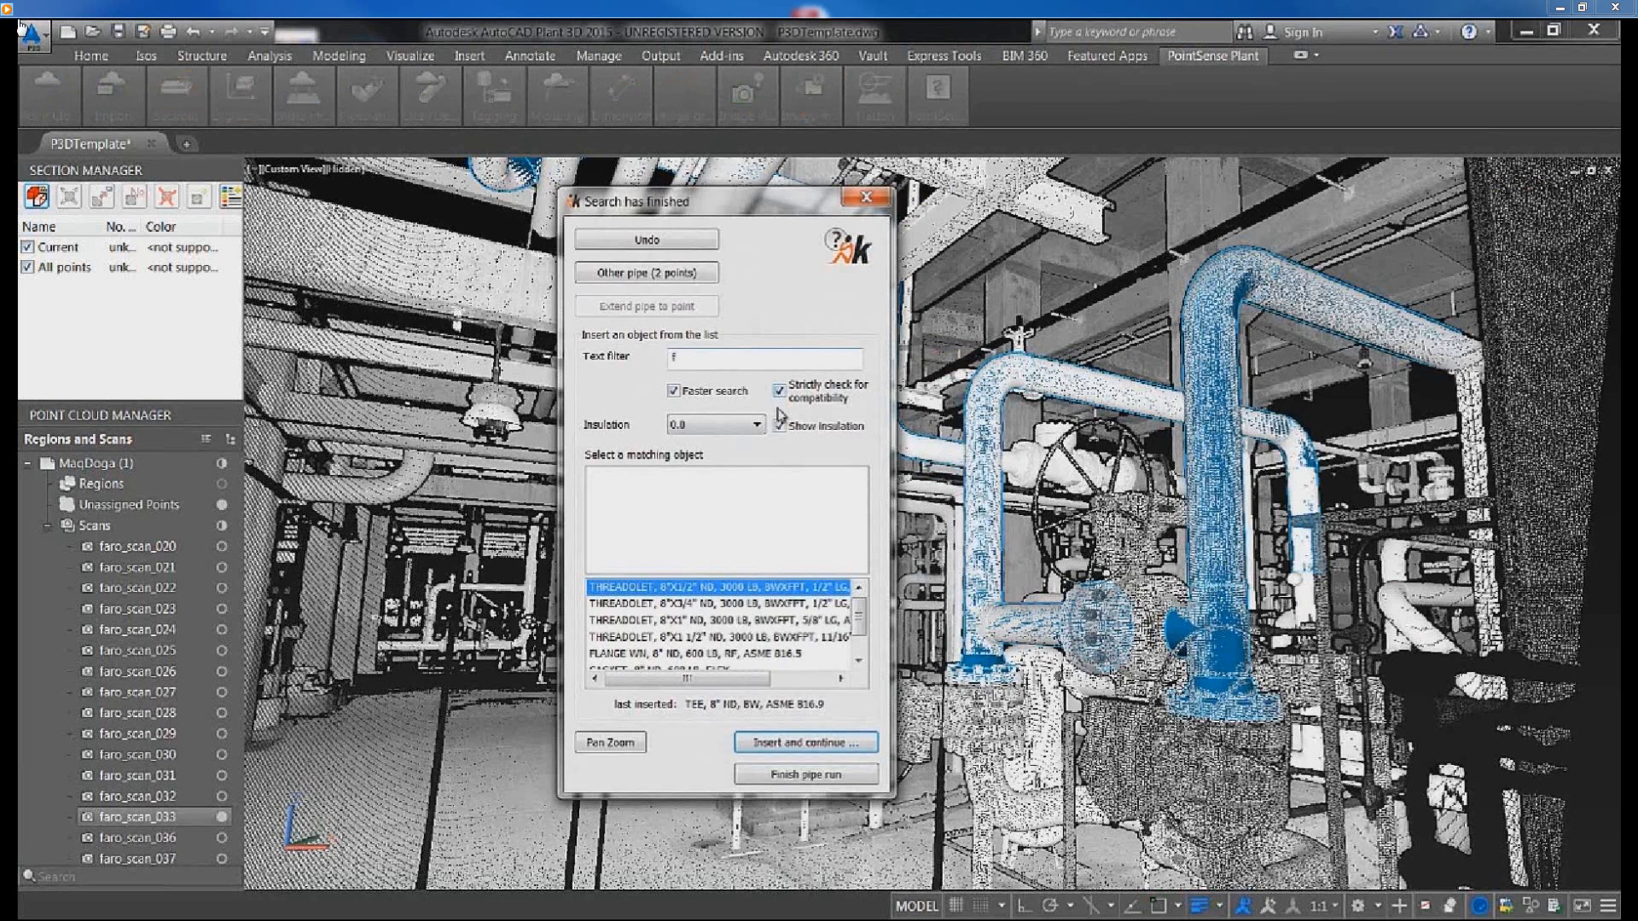
pyautogui.write('fl')
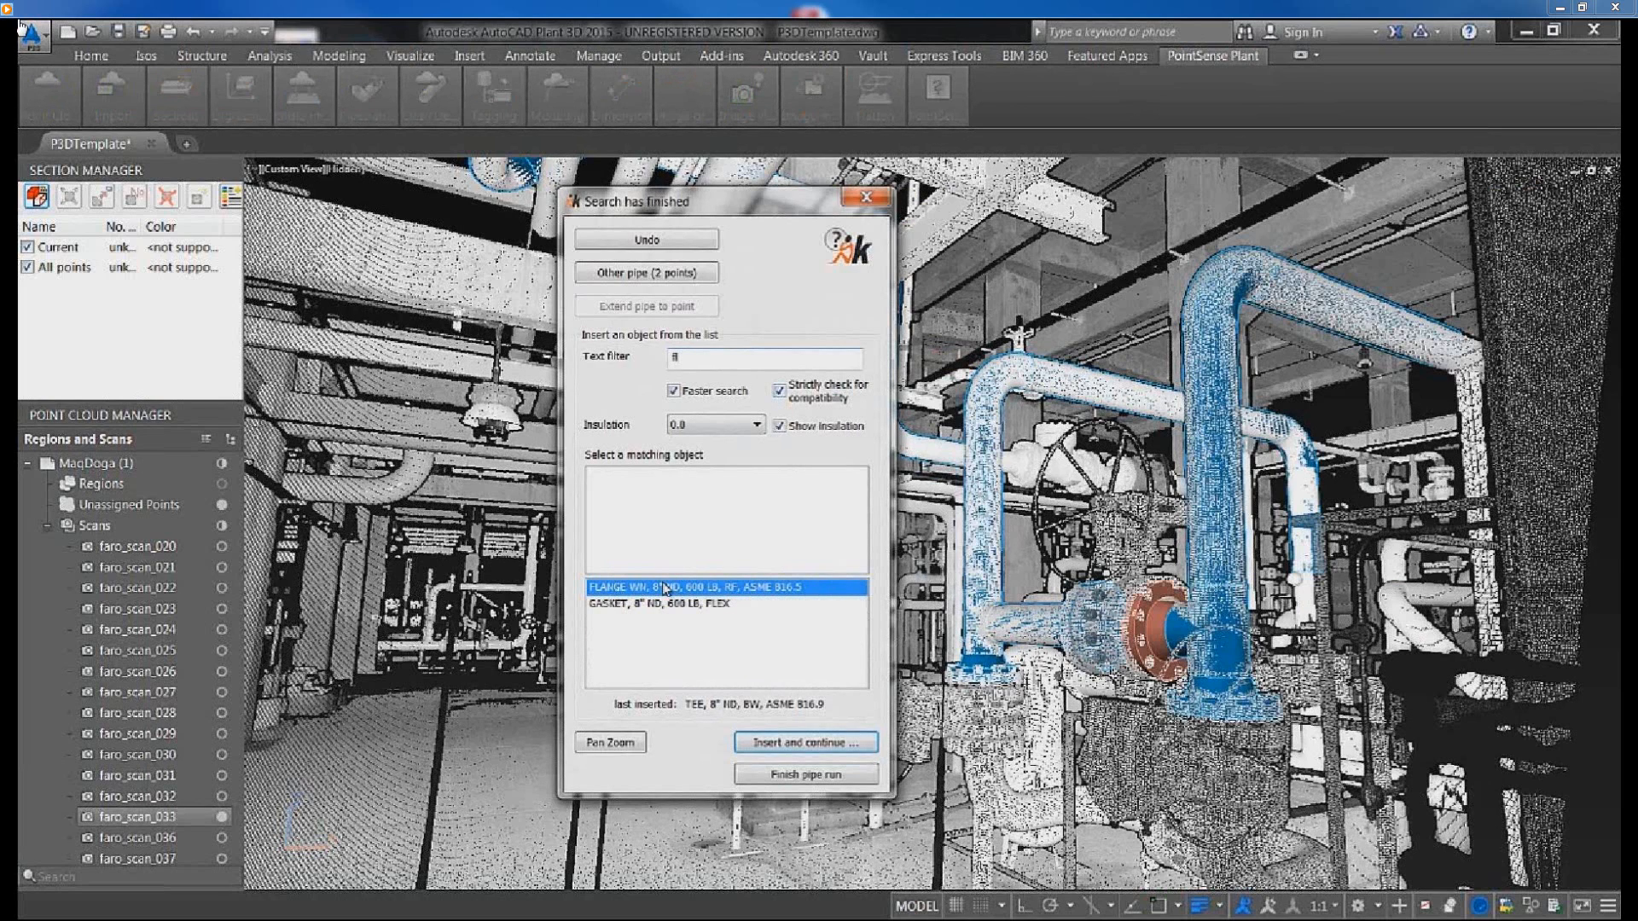
pyautogui.doubleClick(665, 589)
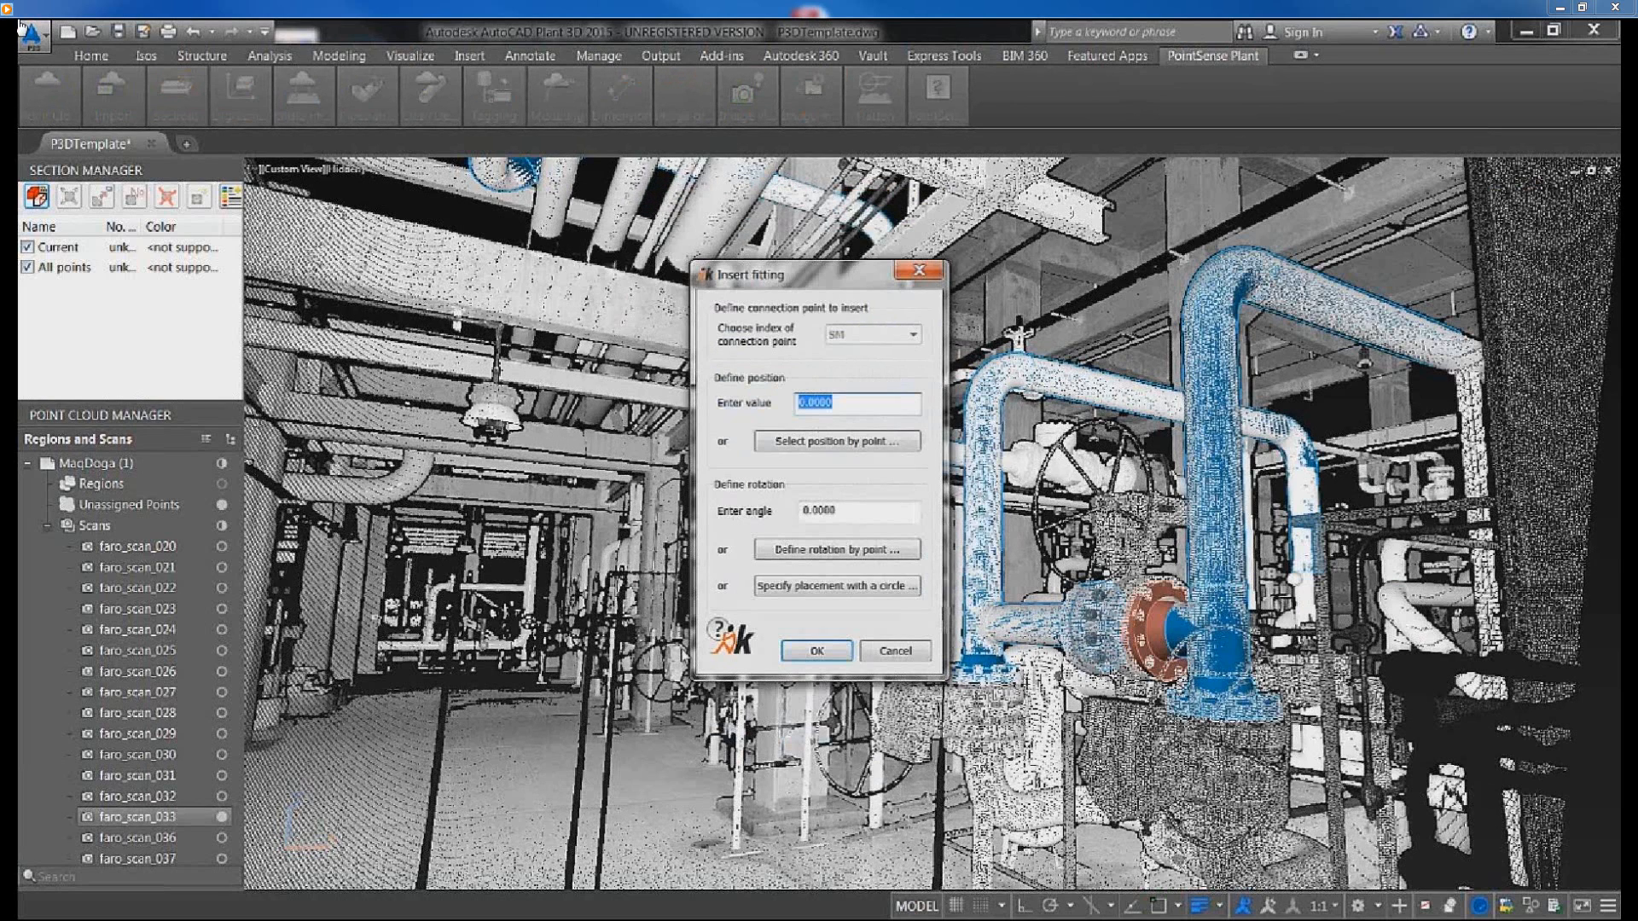
pyautogui.click(808, 652)
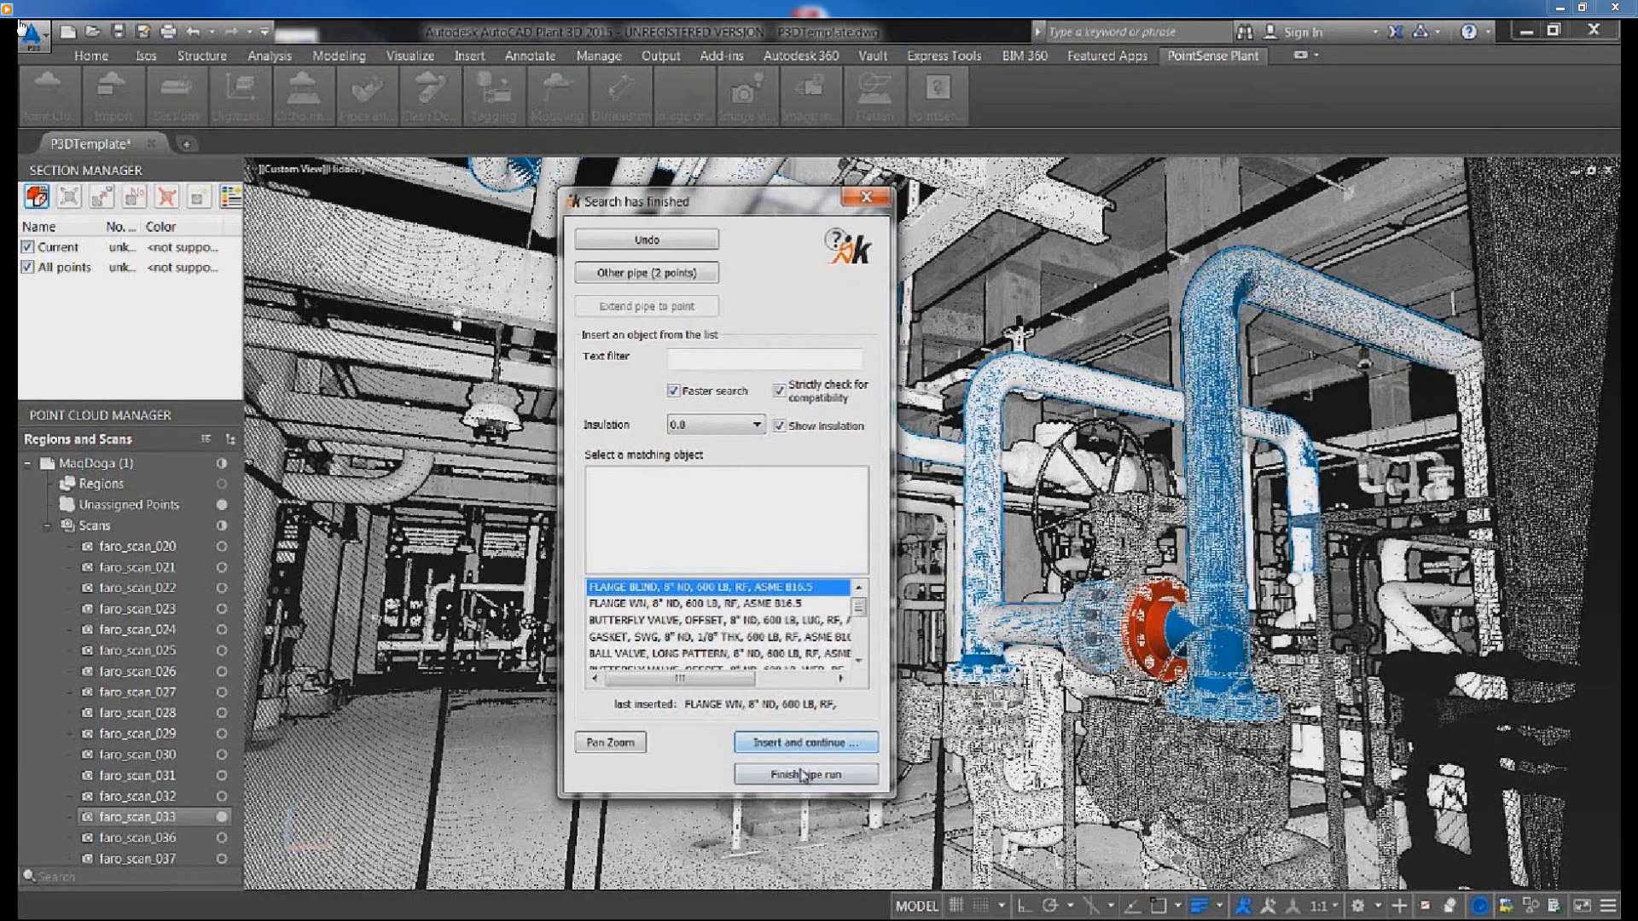
pyautogui.click(802, 772)
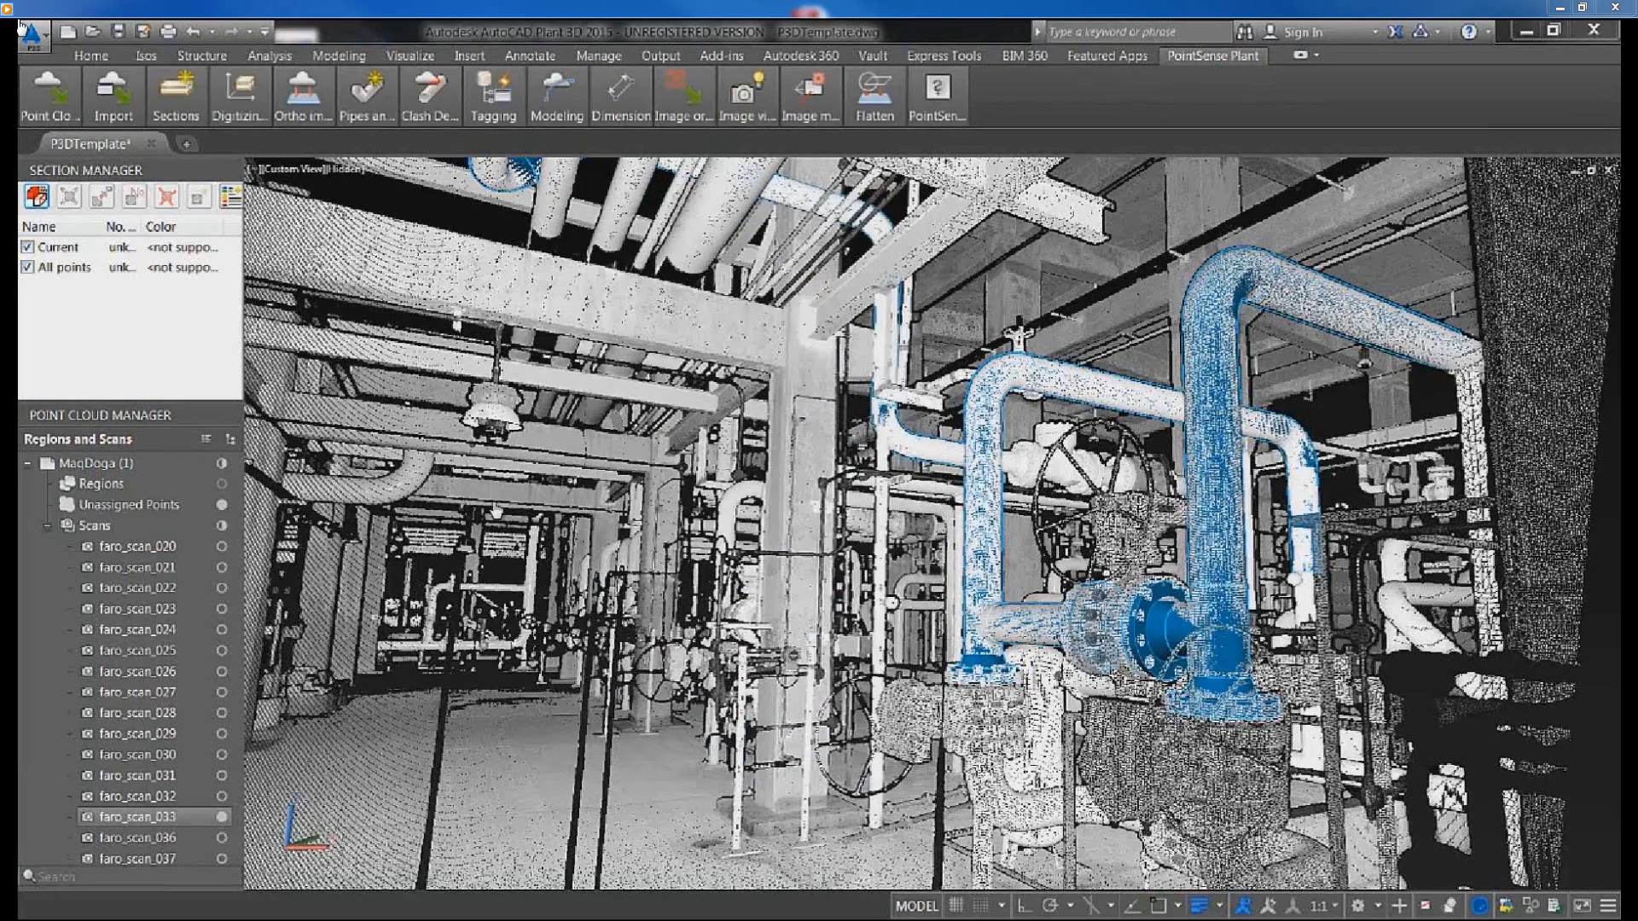
# Detect the nearest overhead cross beam's steel profile in the point cloud and insert a W10x30 beam fitted to both its ends.
pyautogui.moveTo(496, 512); pyautogui.dragTo(880, 742, button='middle')
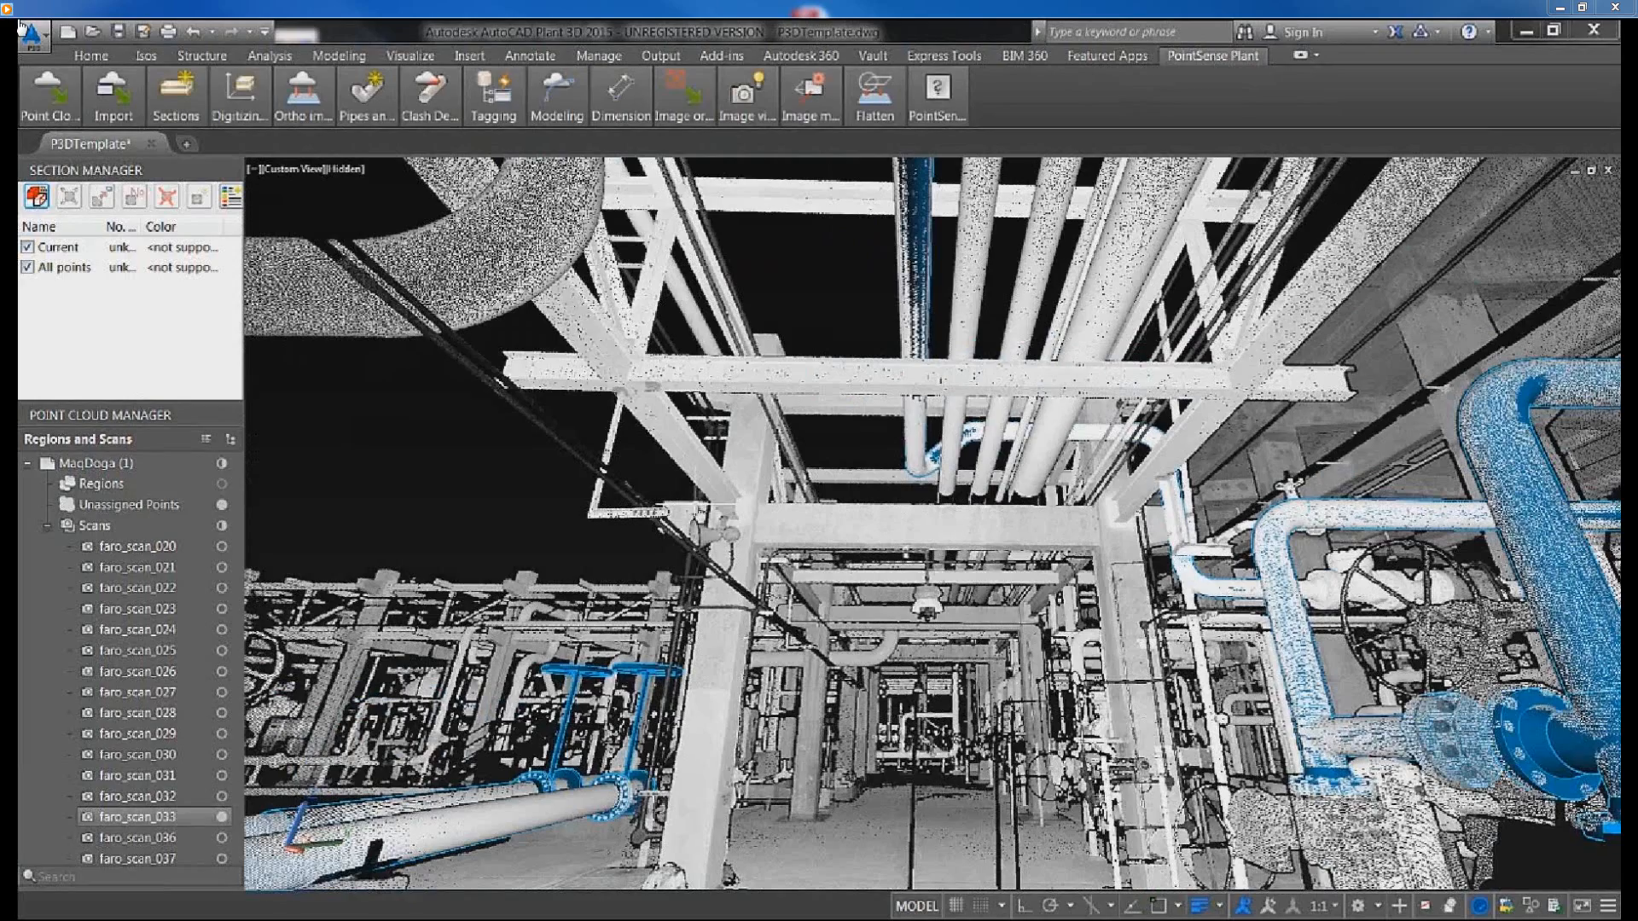
pyautogui.click(366, 94)
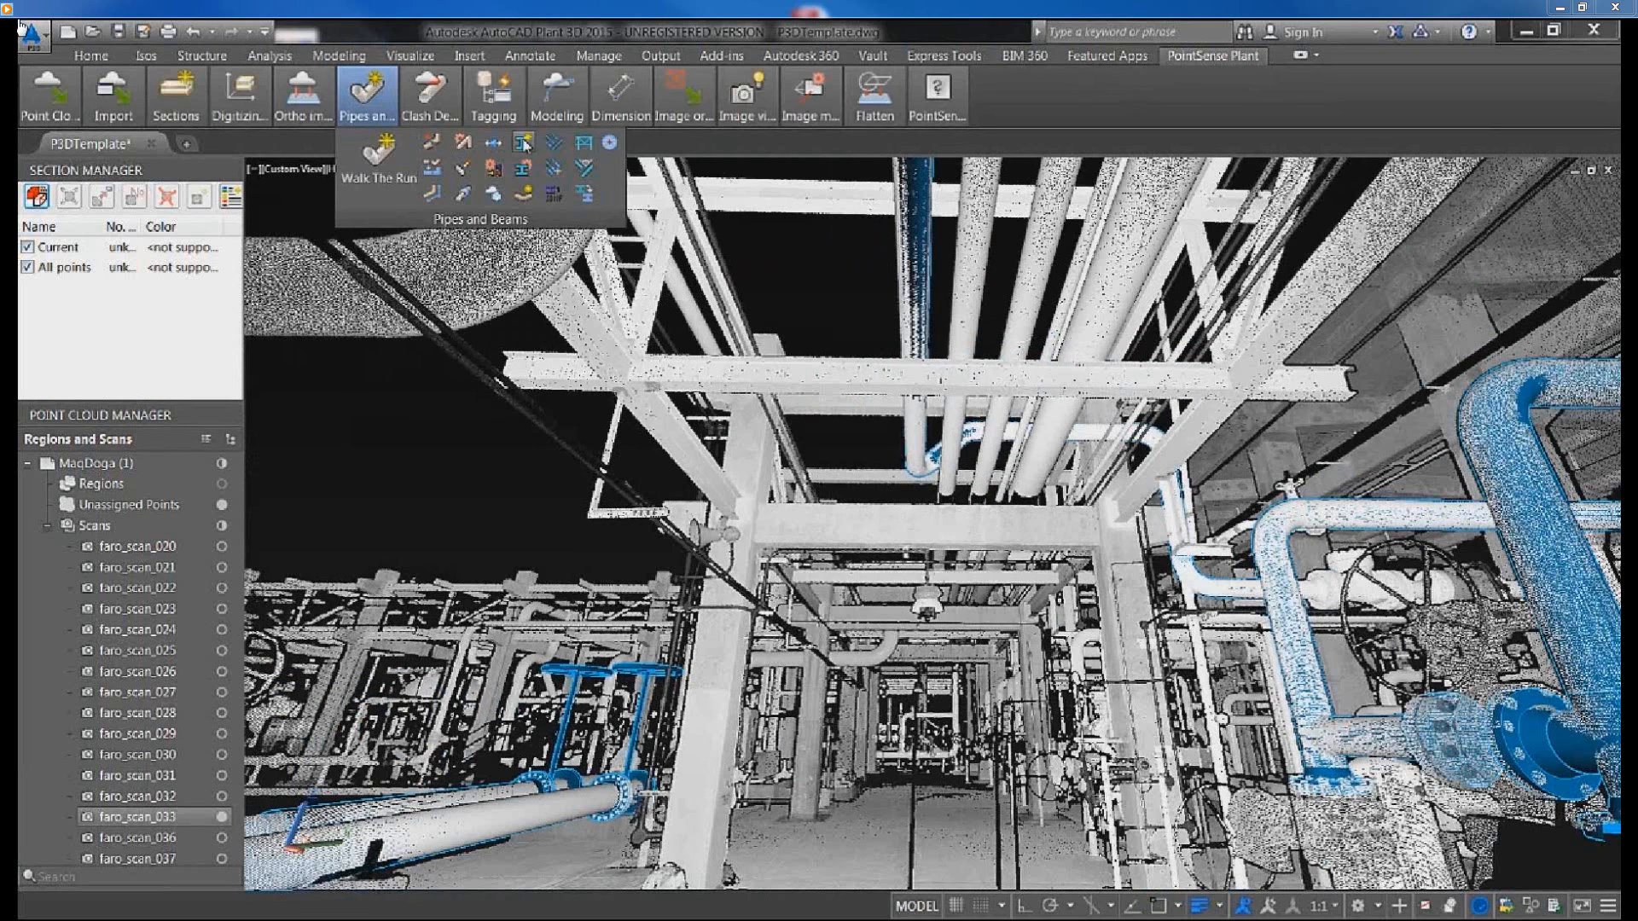
pyautogui.click(523, 143)
pyautogui.click(838, 596)
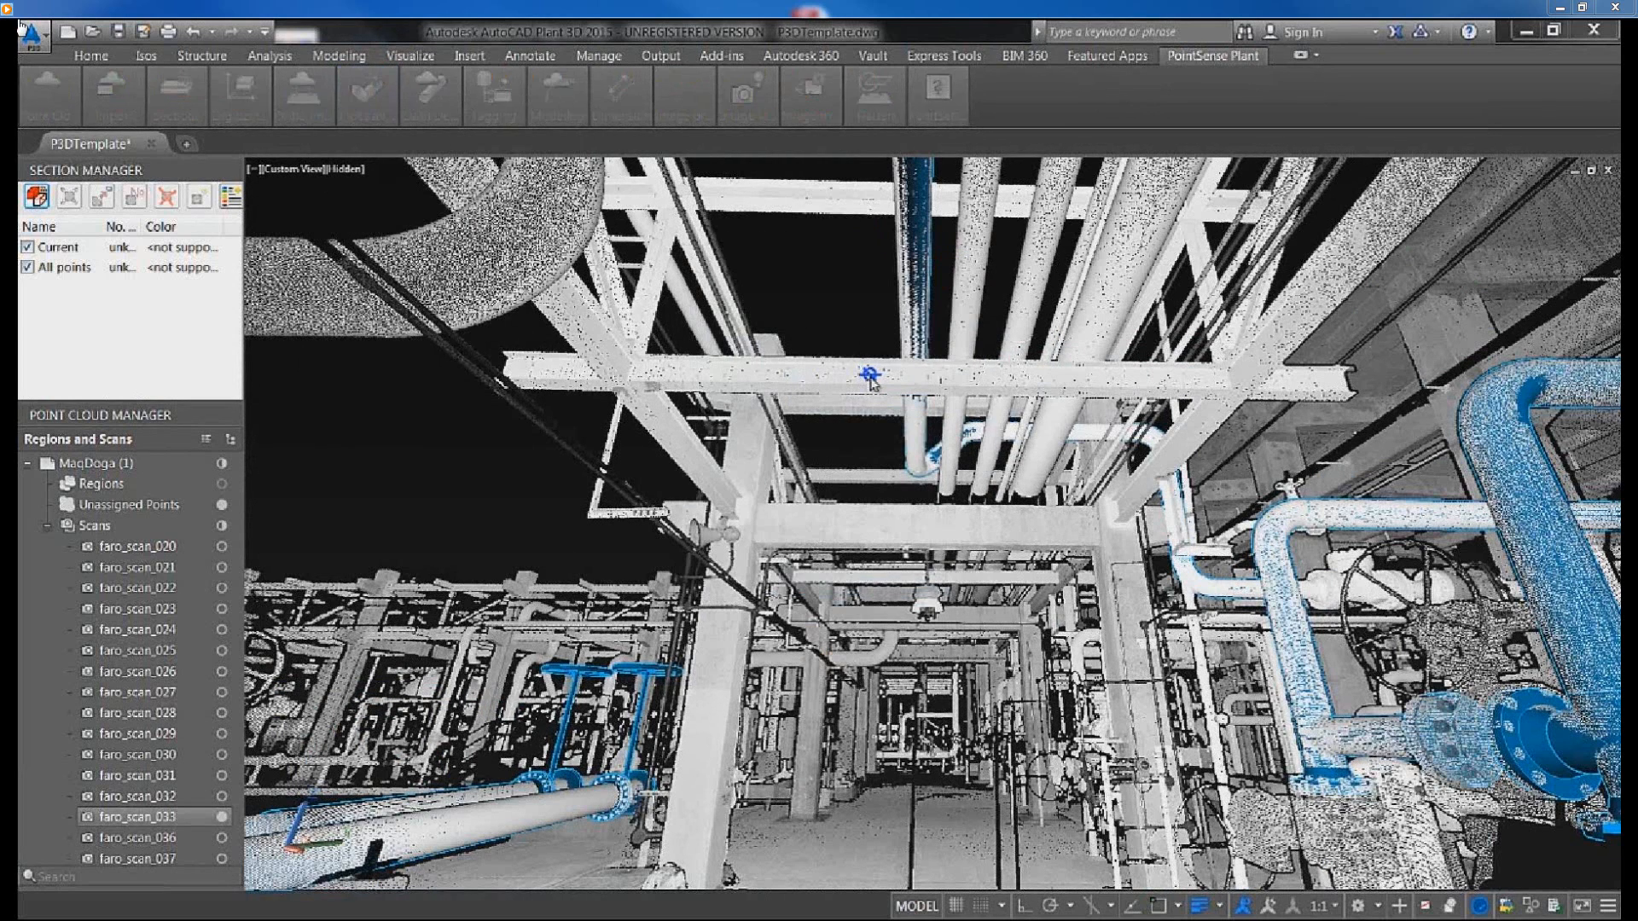
pyautogui.click(870, 376)
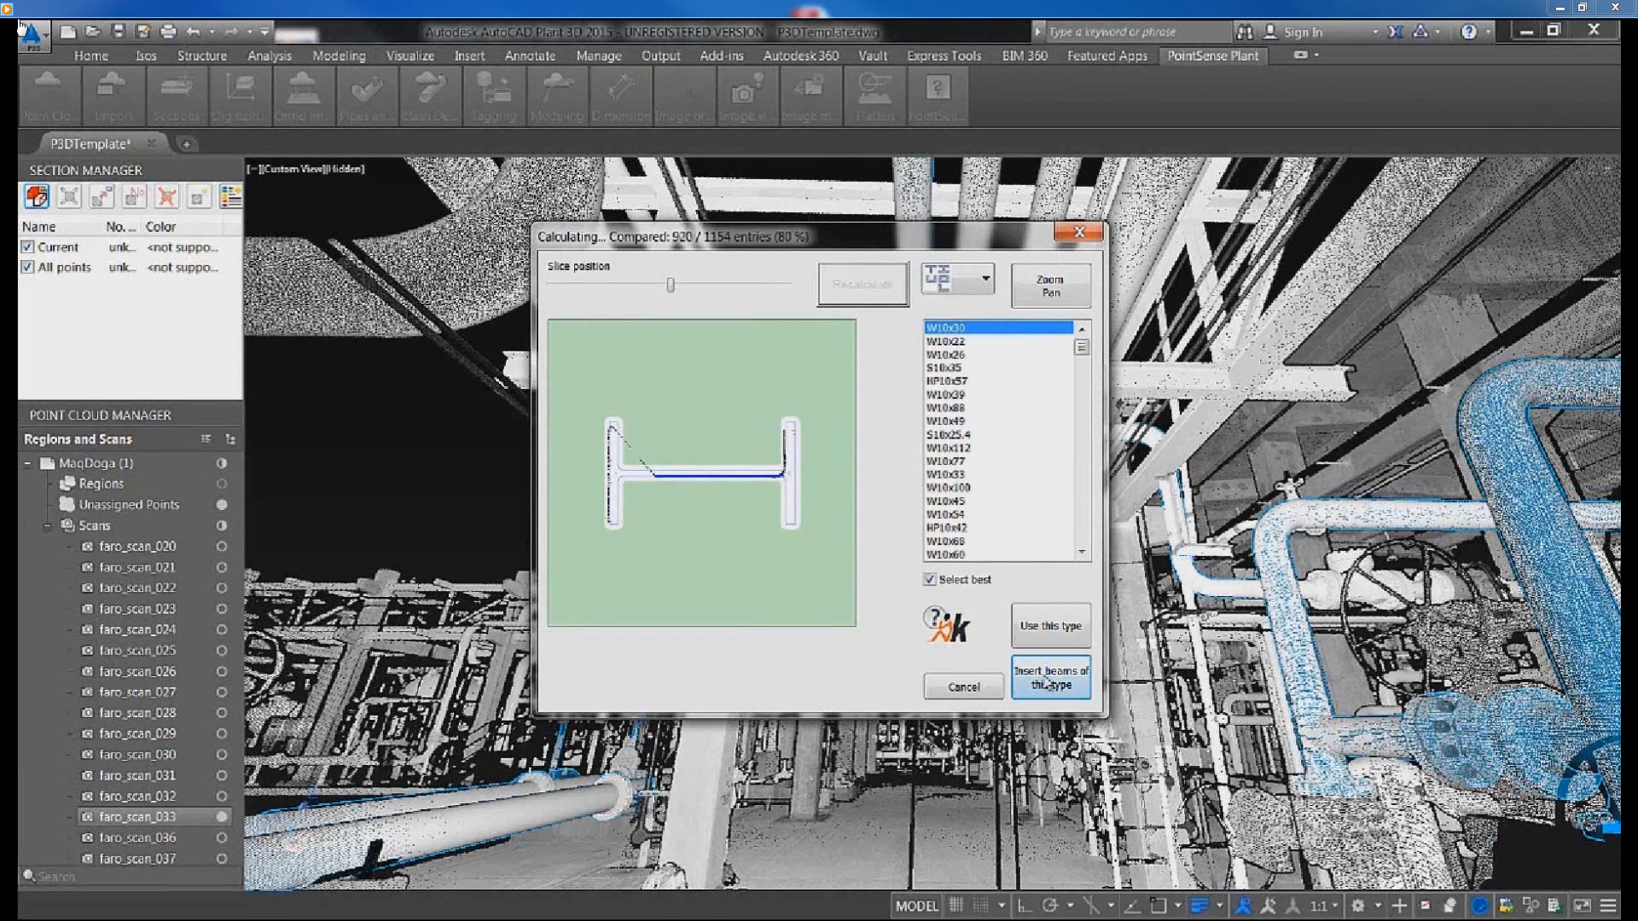
pyautogui.click(1048, 683)
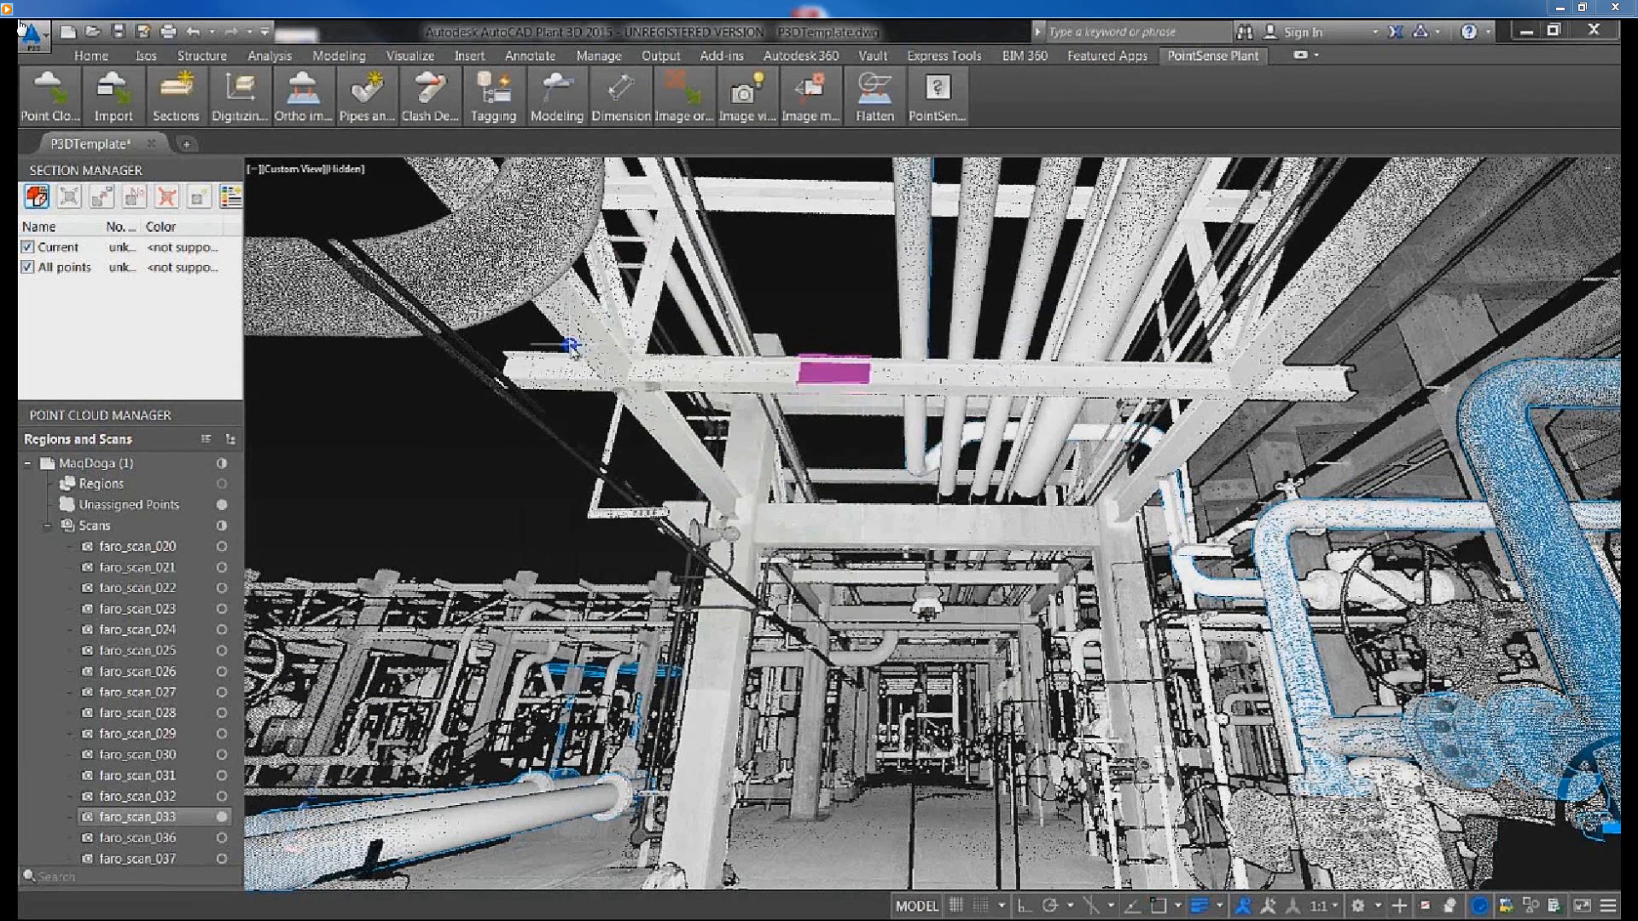
pyautogui.click(505, 365)
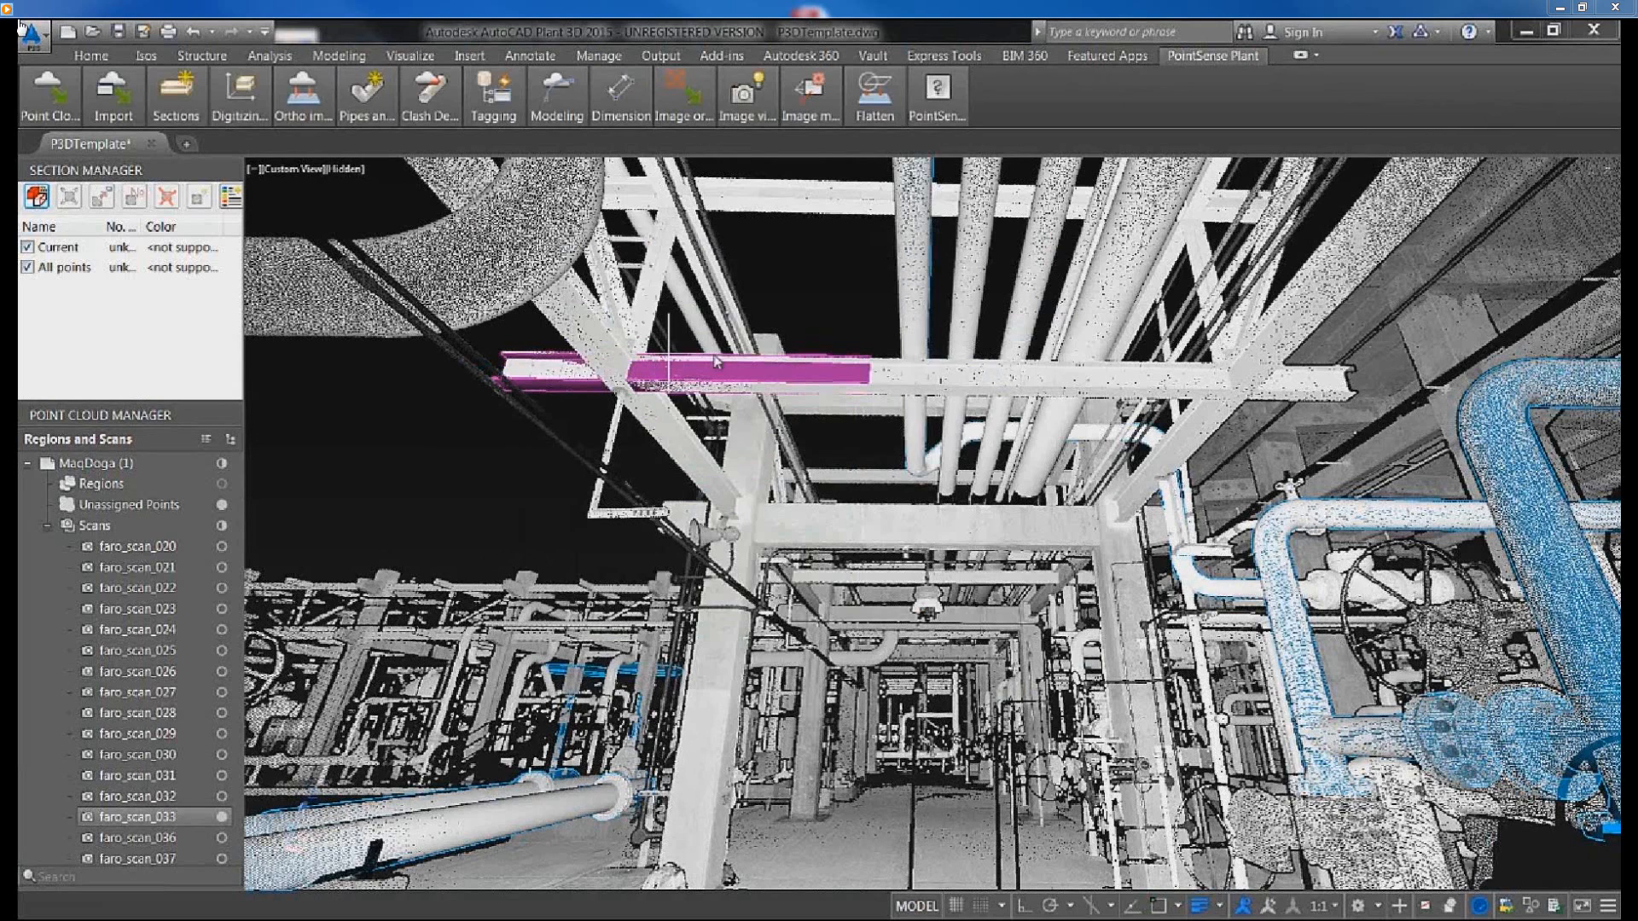
pyautogui.click(1340, 373)
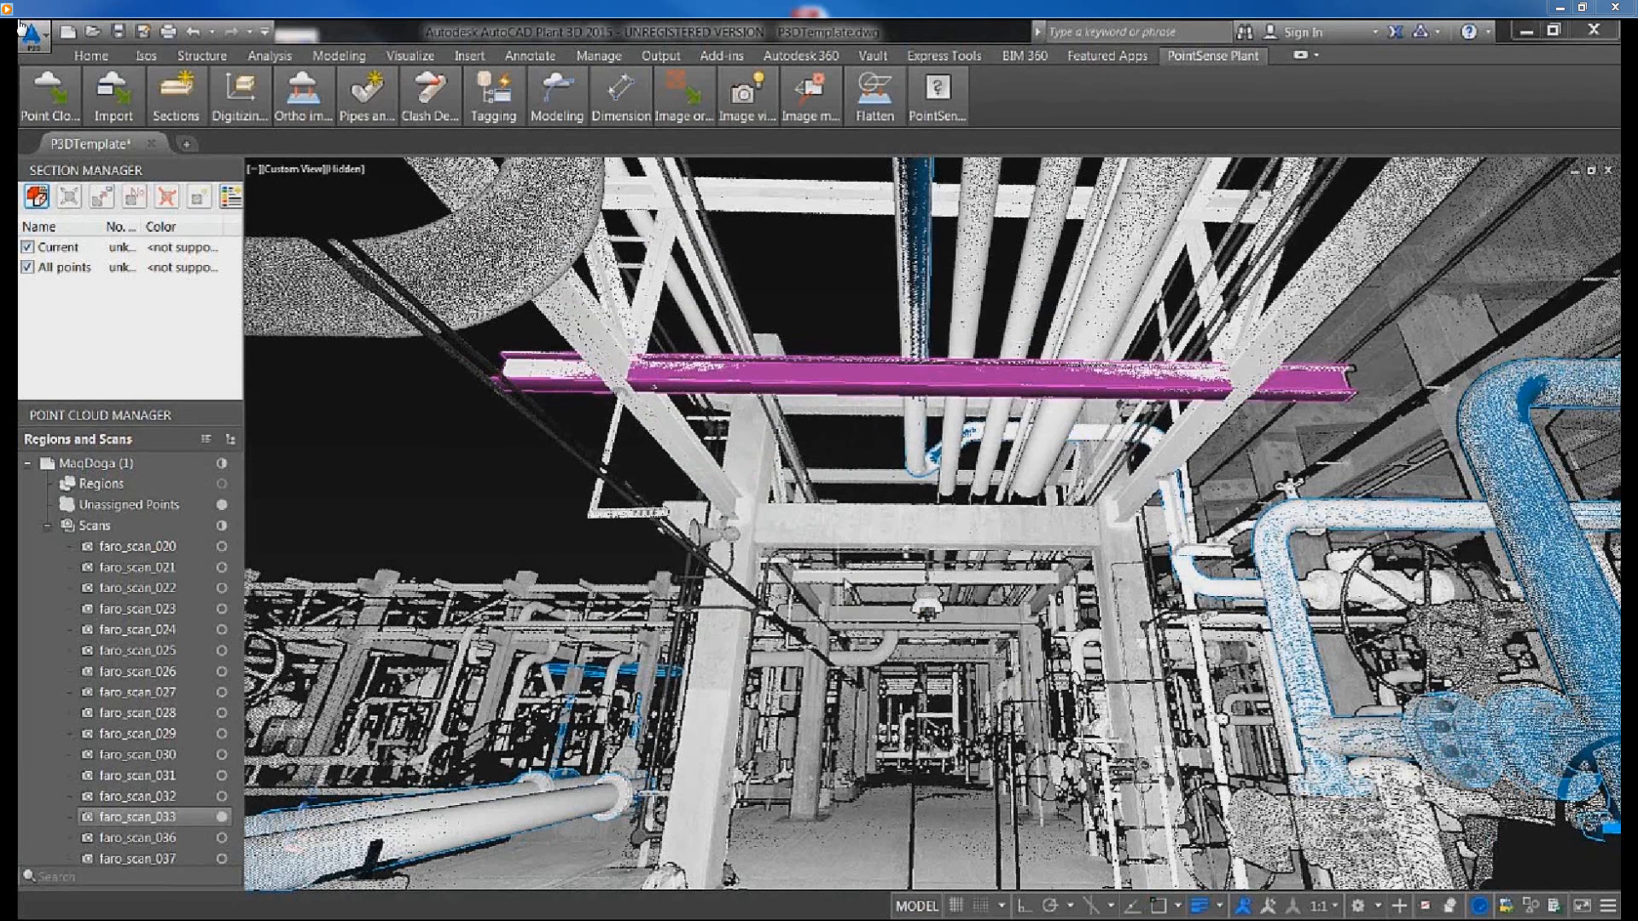
# Insert three more W10x30 beams along the pipe rack's other cross beams, extending them to their scanned ends.
pyautogui.click(981, 582)
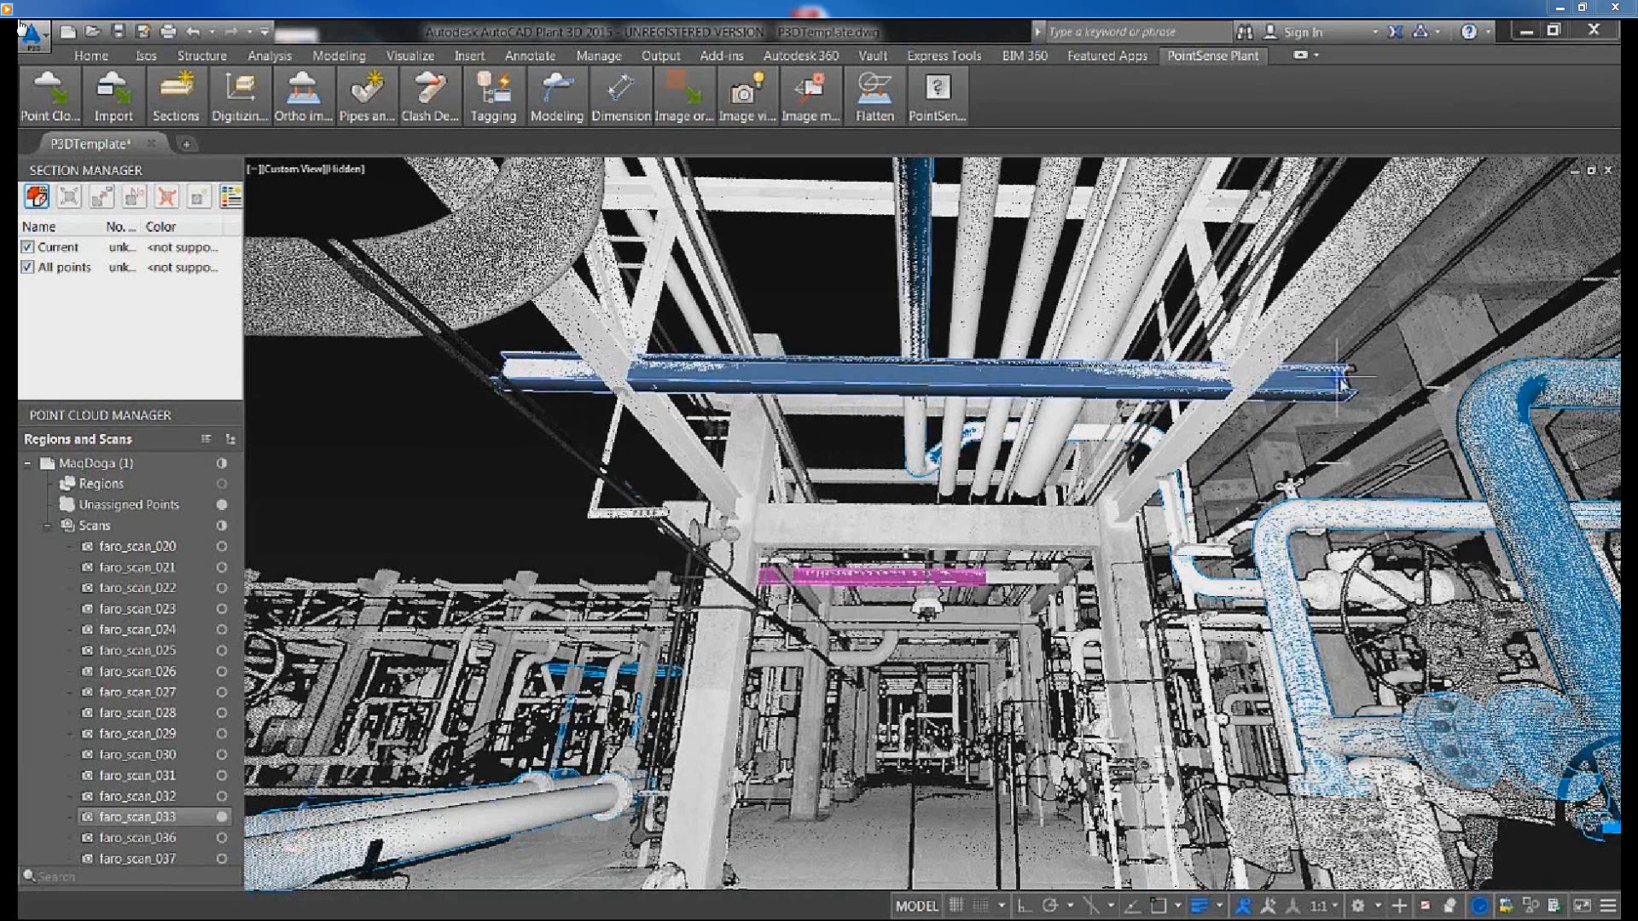
pyautogui.click(1288, 422)
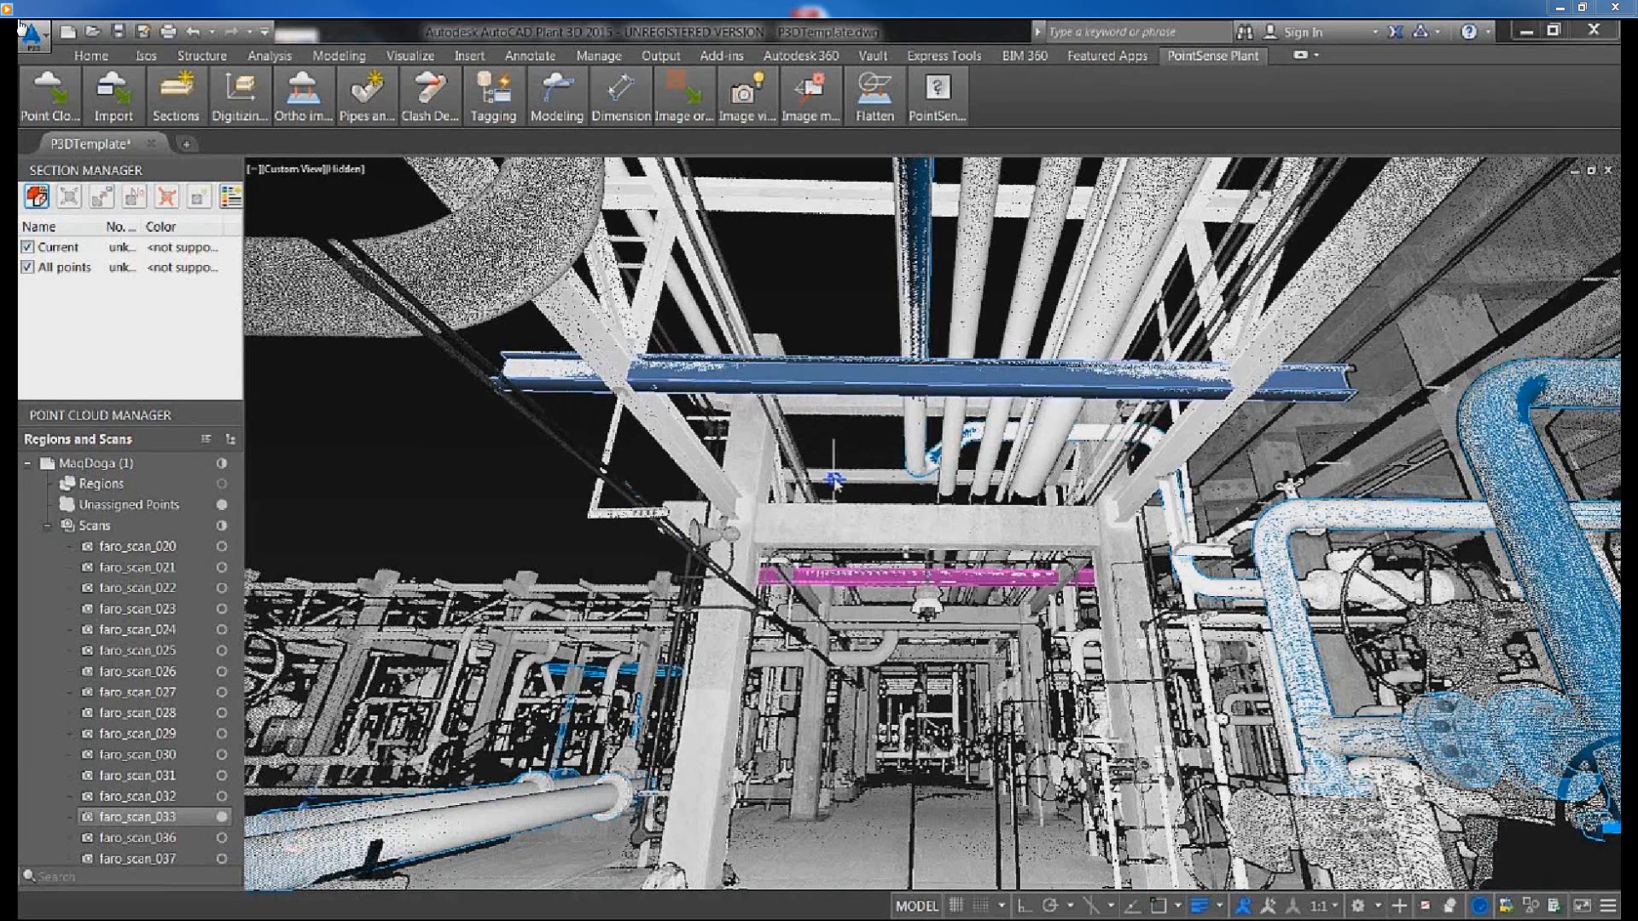
pyautogui.click(889, 473)
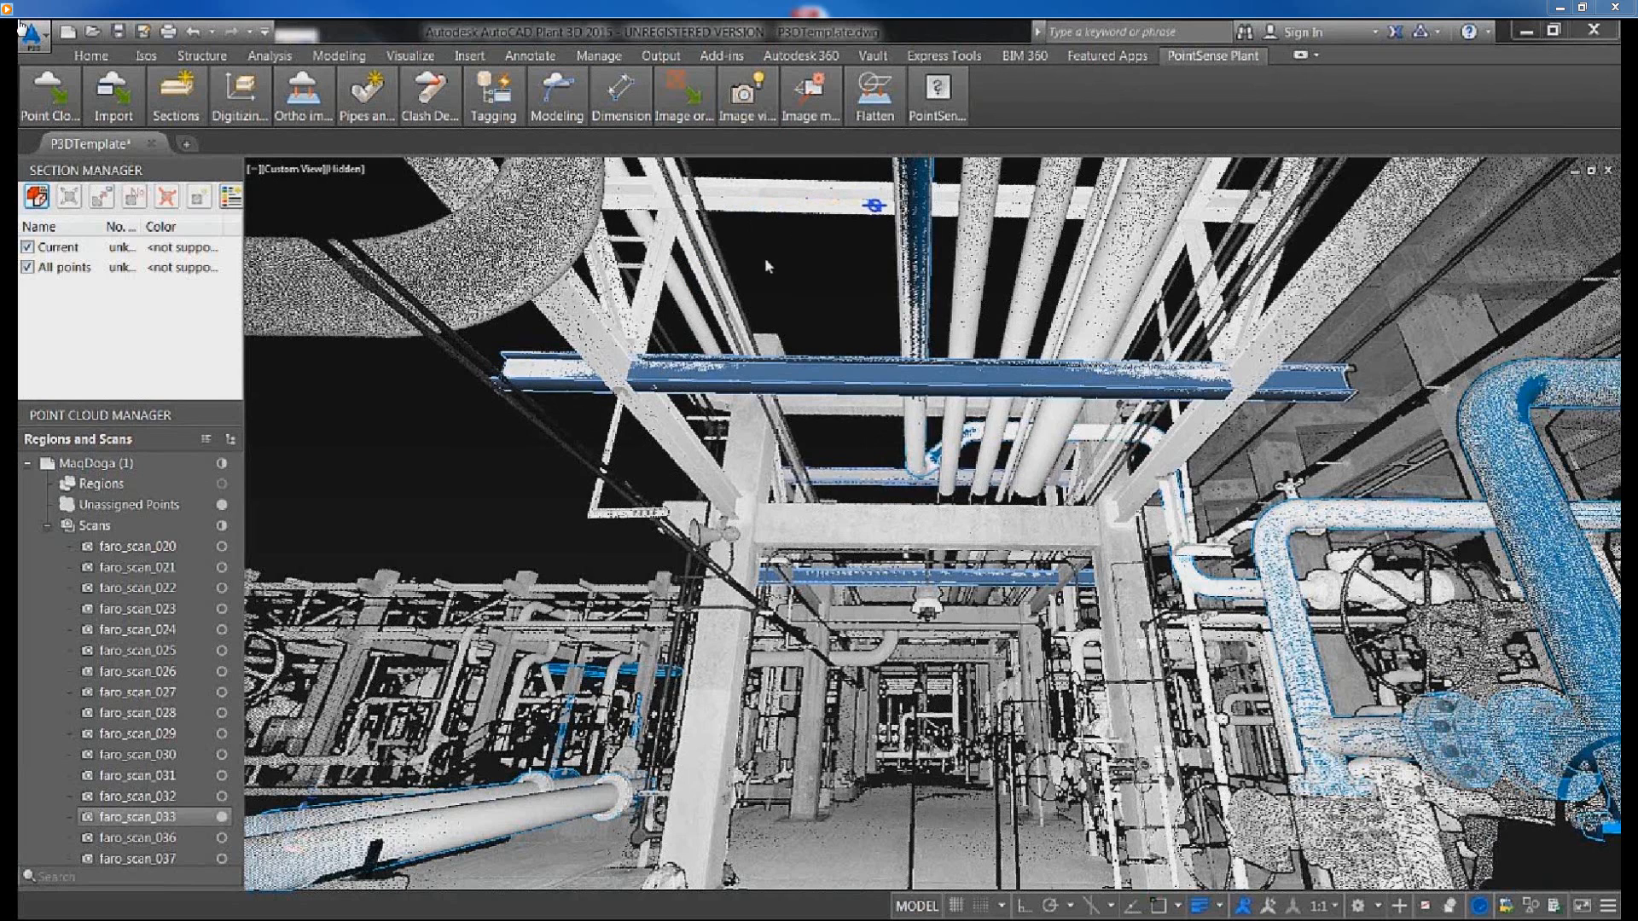
pyautogui.click(1342, 375)
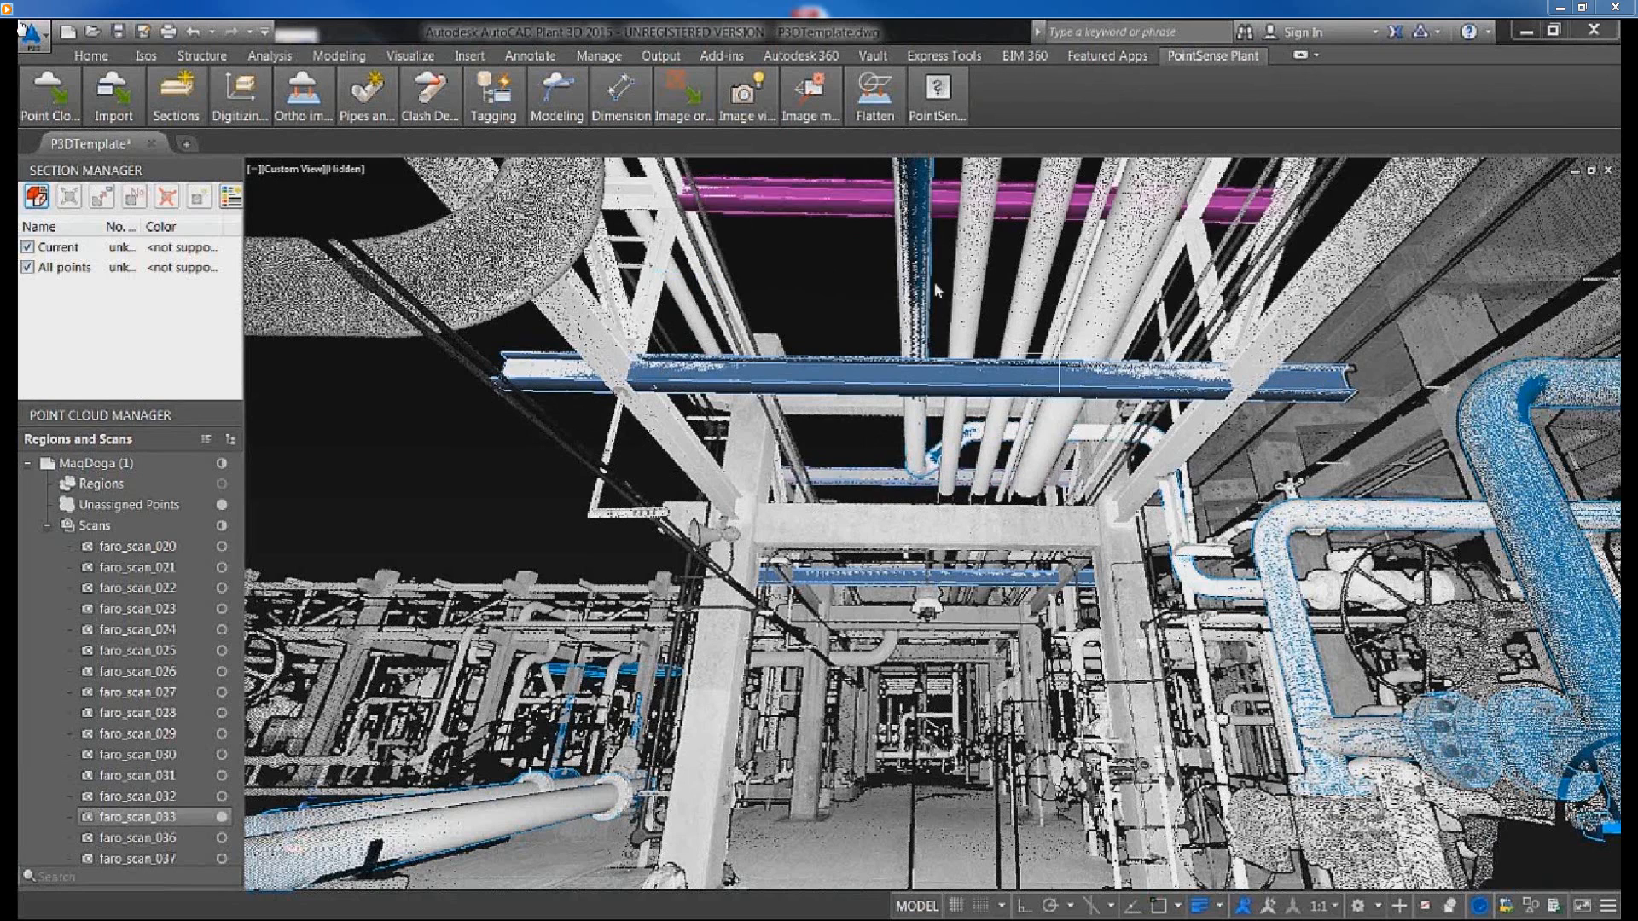
pyautogui.click(505, 369)
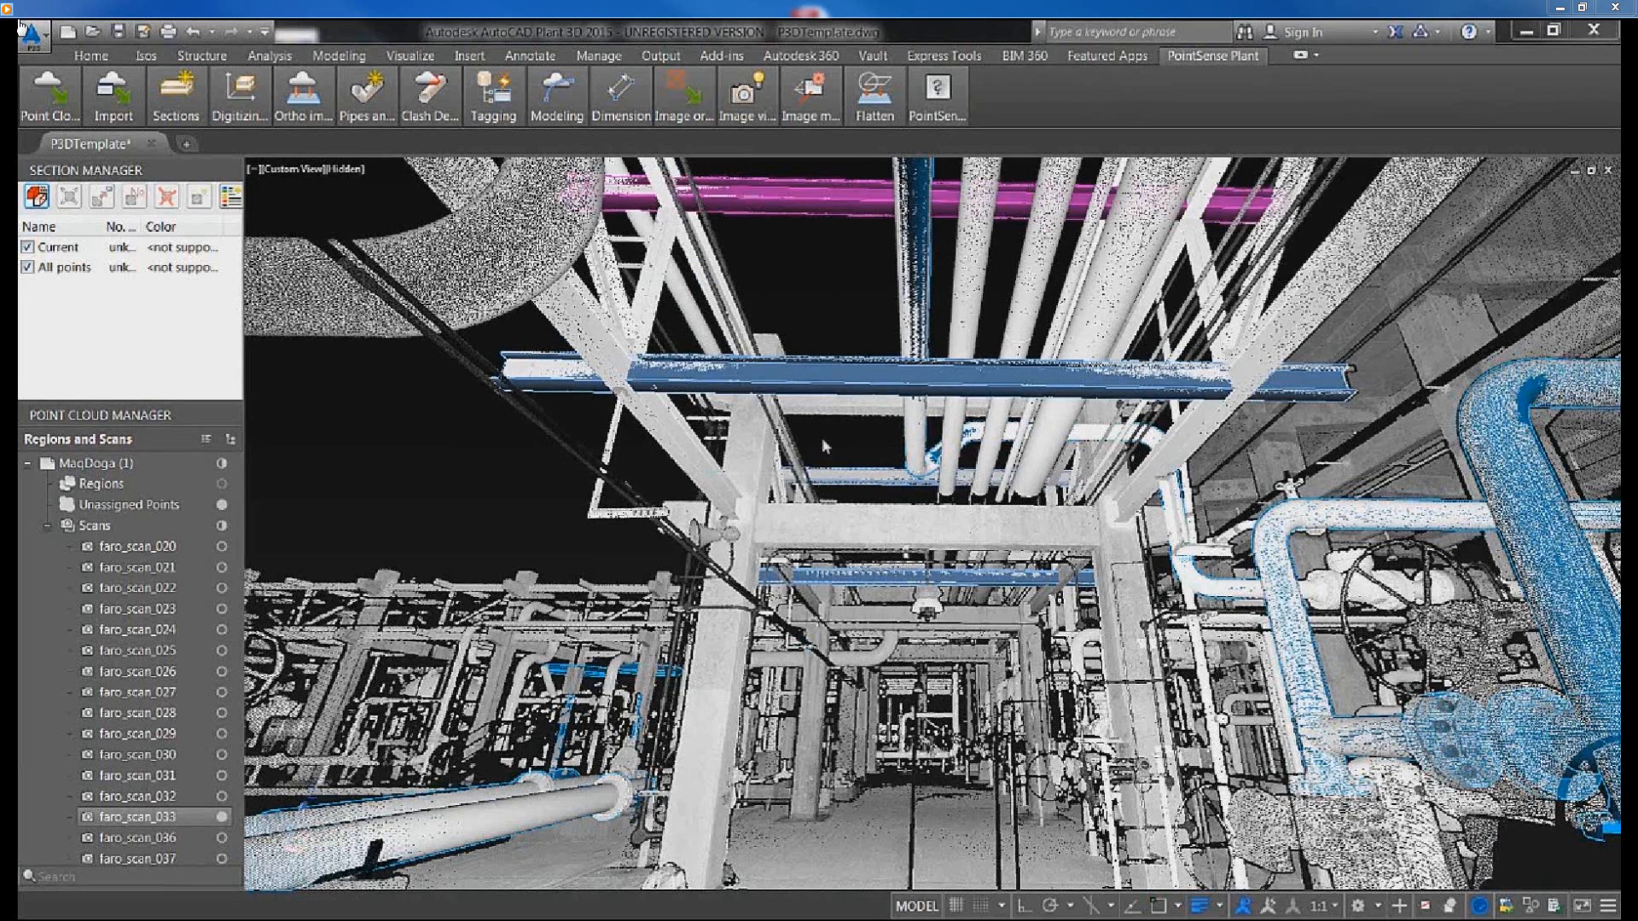
pyautogui.press('Escape')
pyautogui.press('Return')
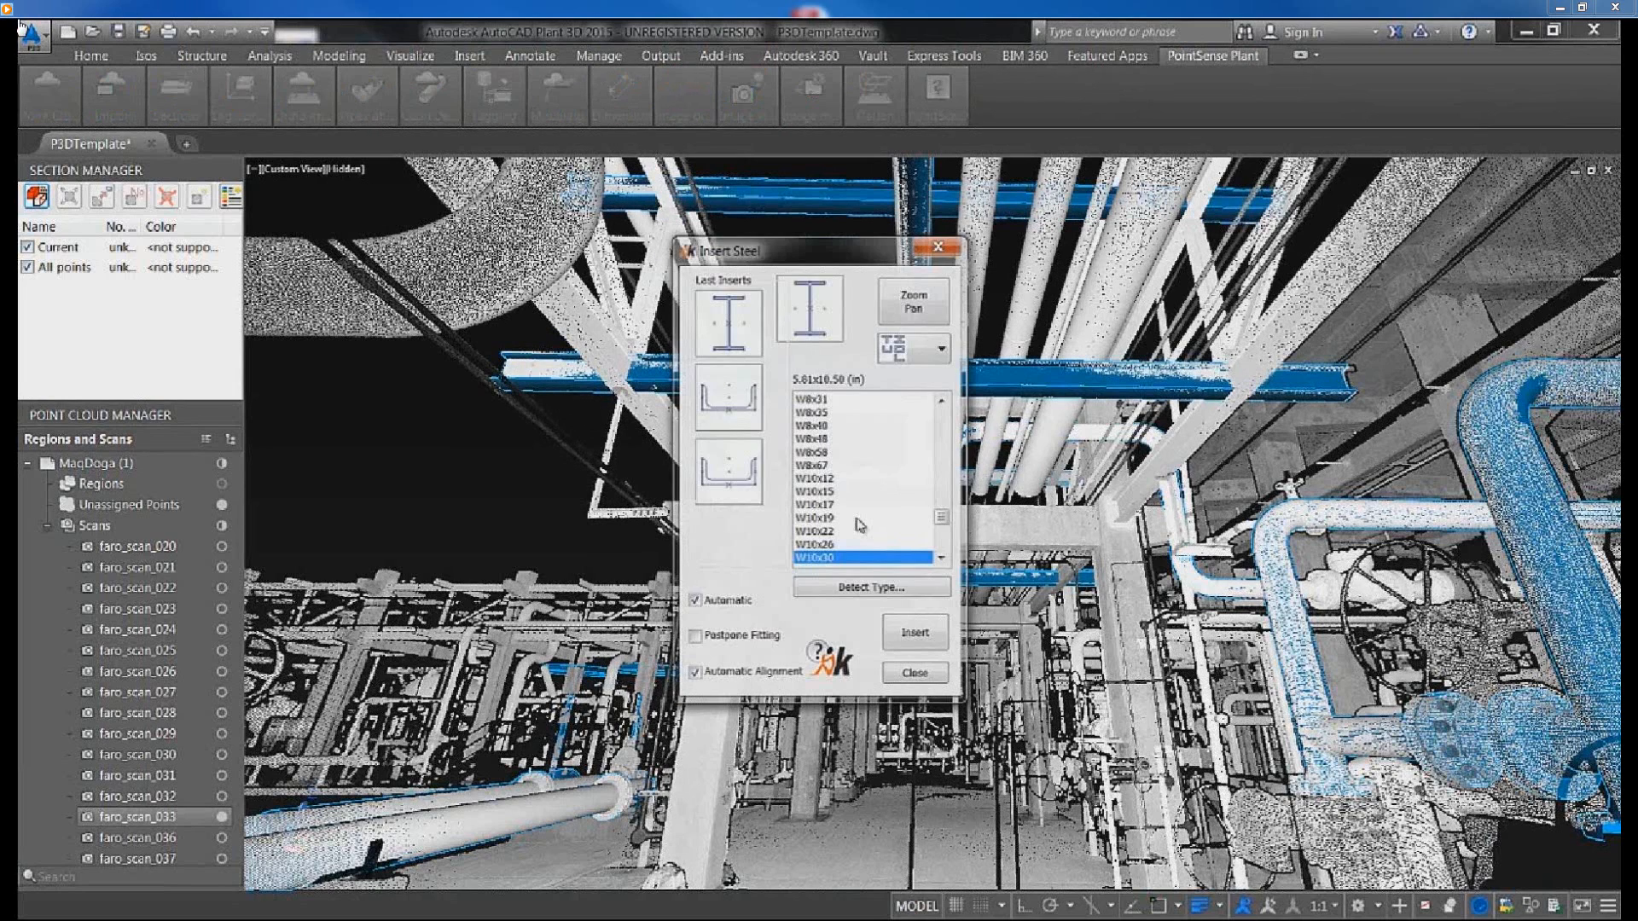
# Detect the steel profile of a longitudinal girder and insert W12x35 beams along it and the parallel girder across the pipe rack.
pyautogui.press('Escape')
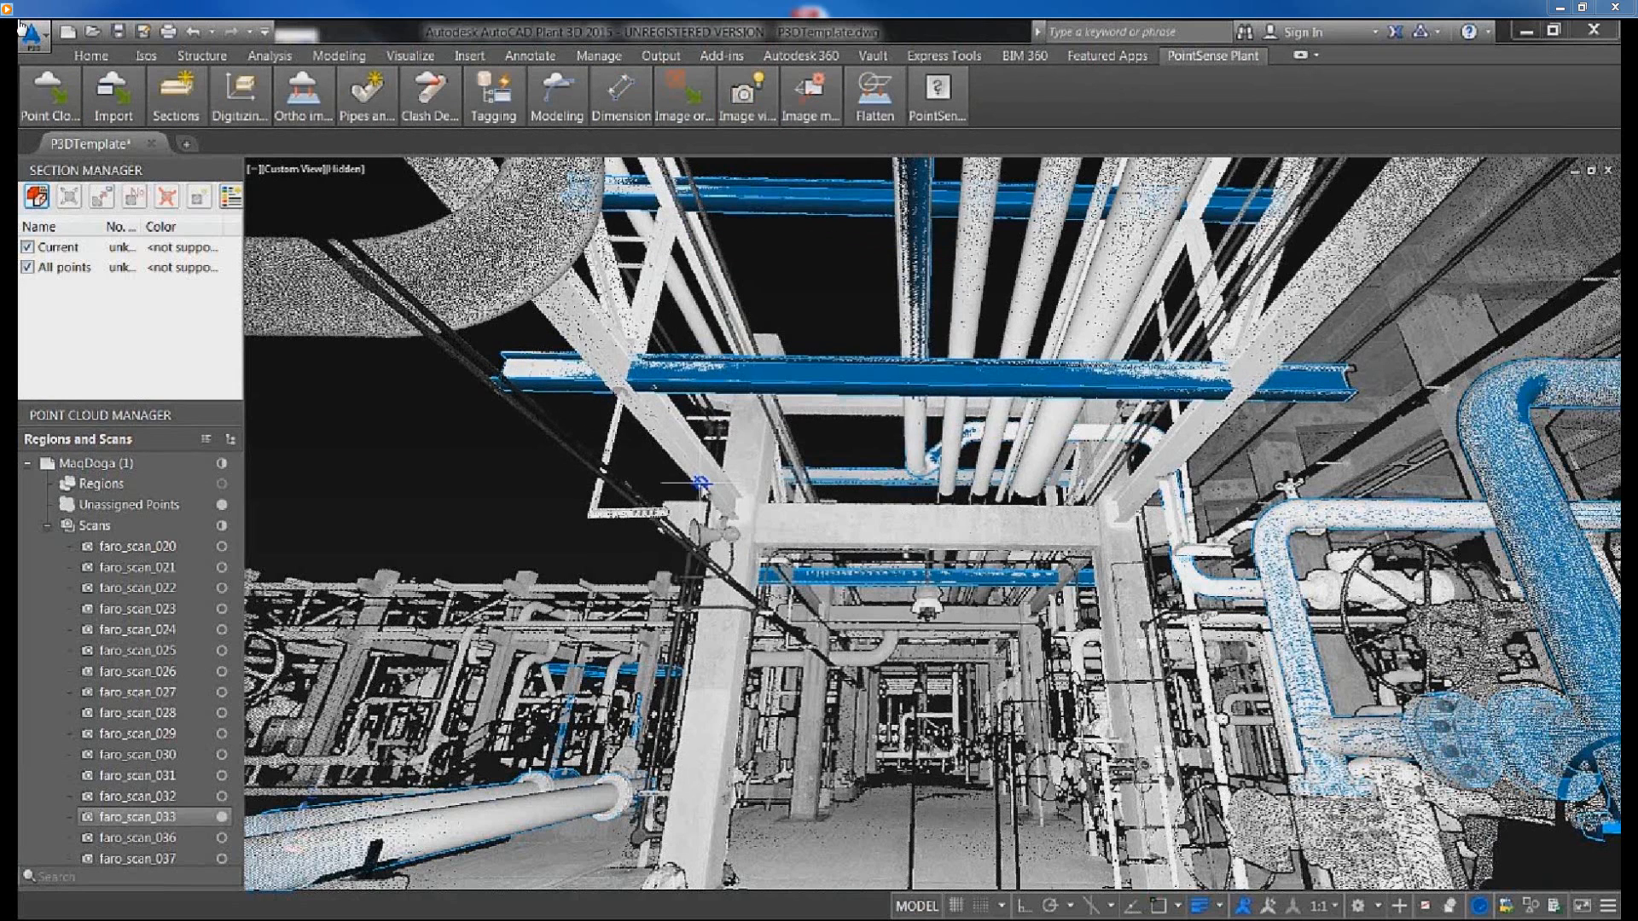
pyautogui.click(678, 456)
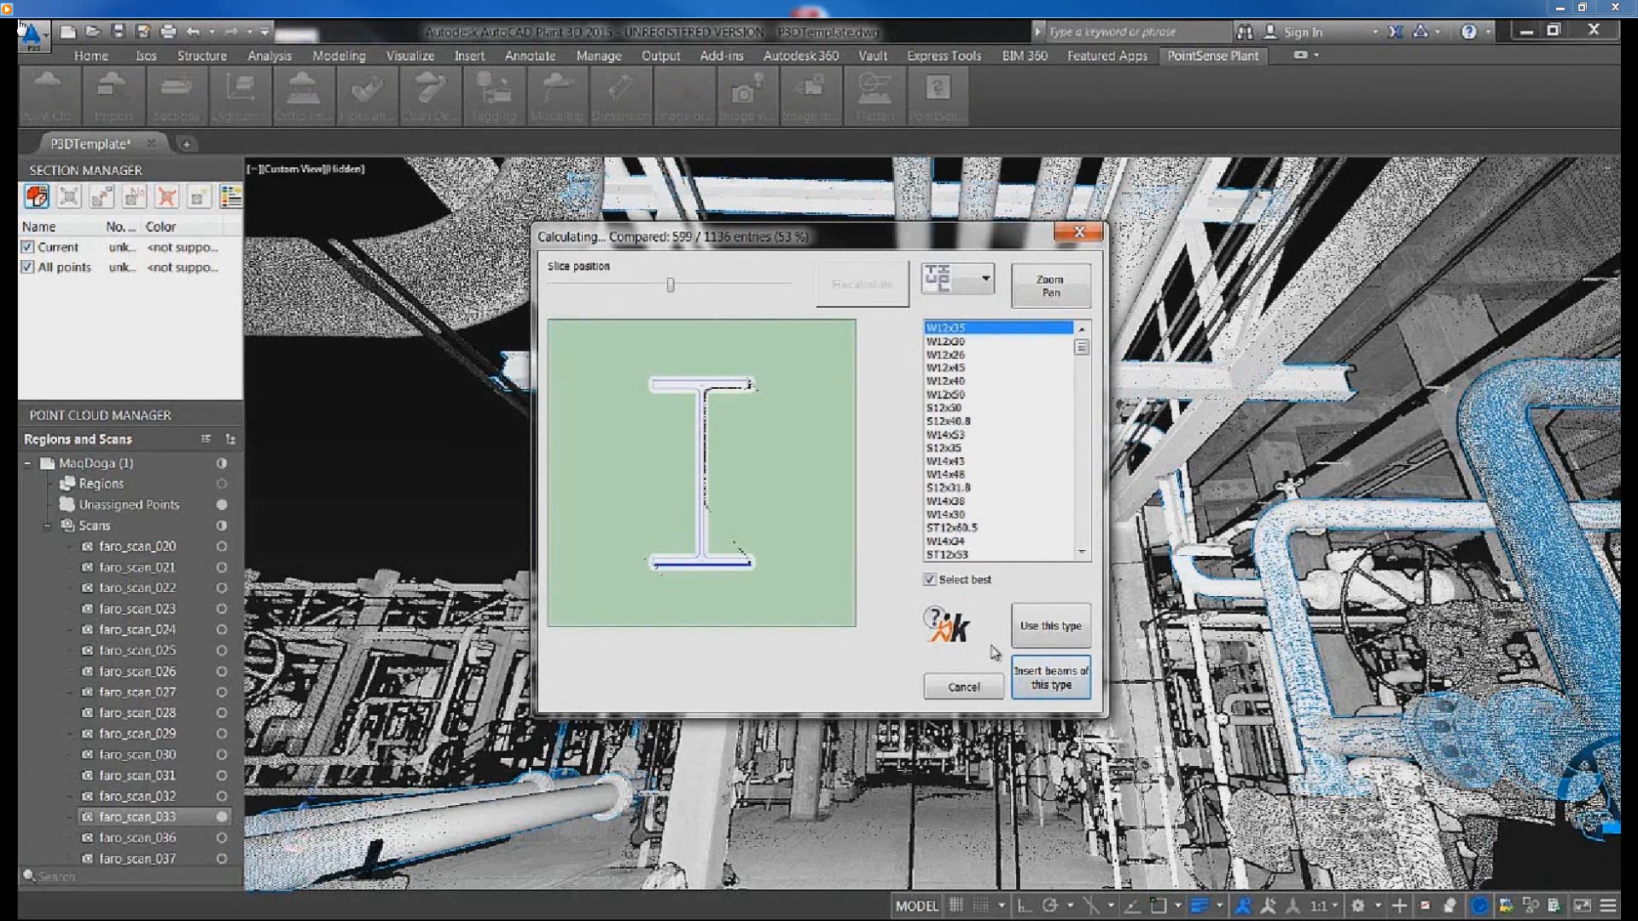
pyautogui.click(1039, 676)
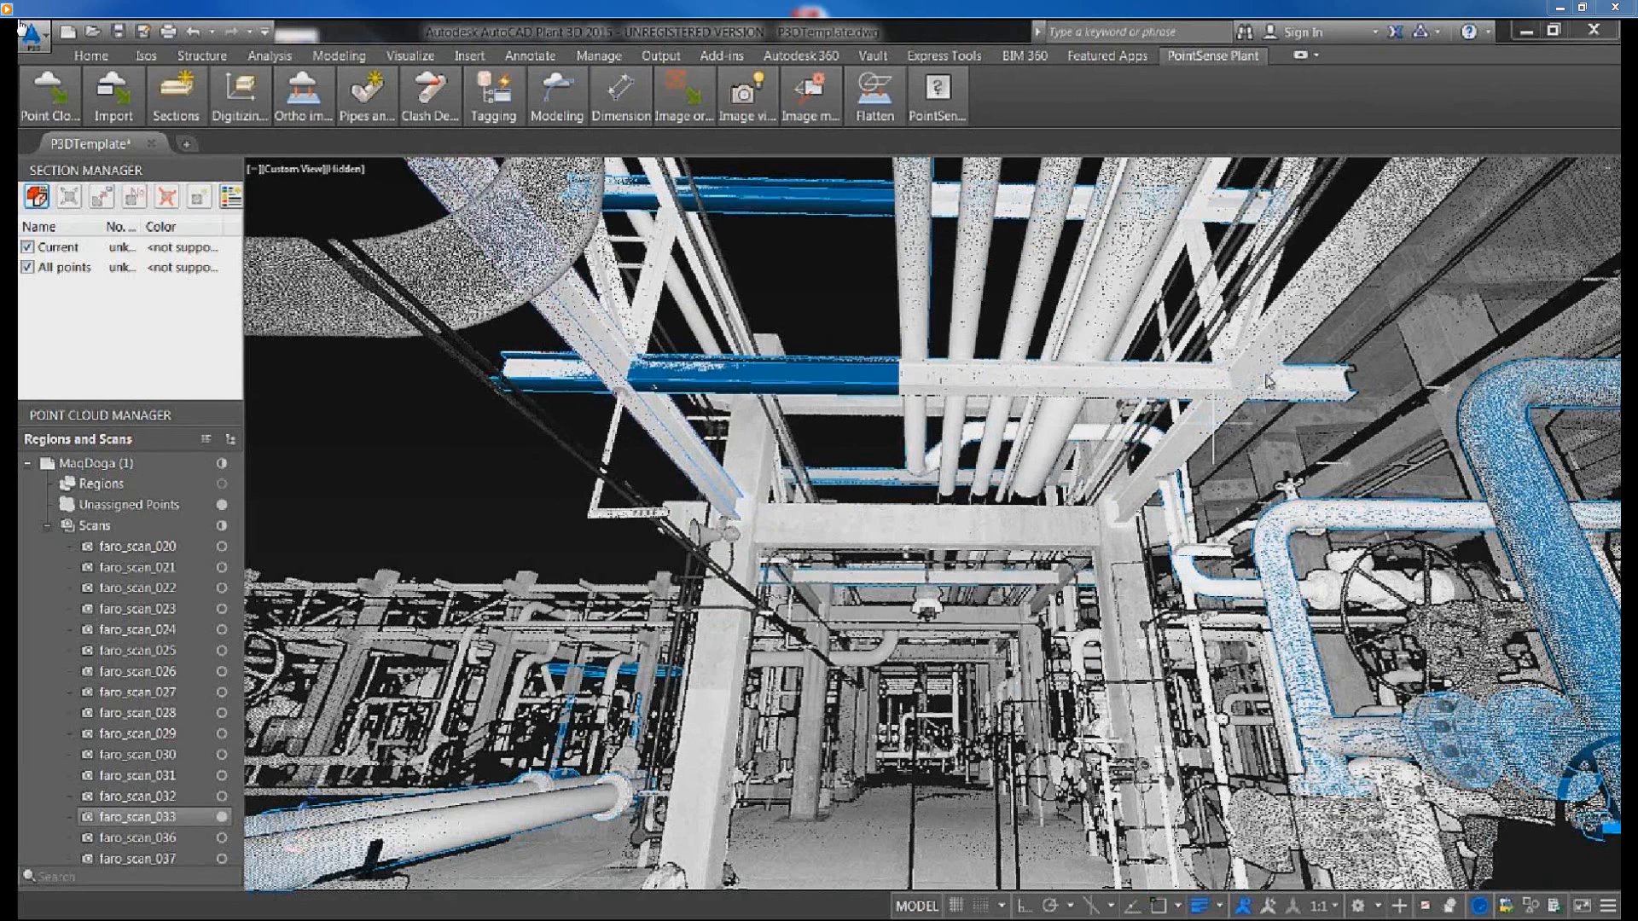
pyautogui.click(1359, 262)
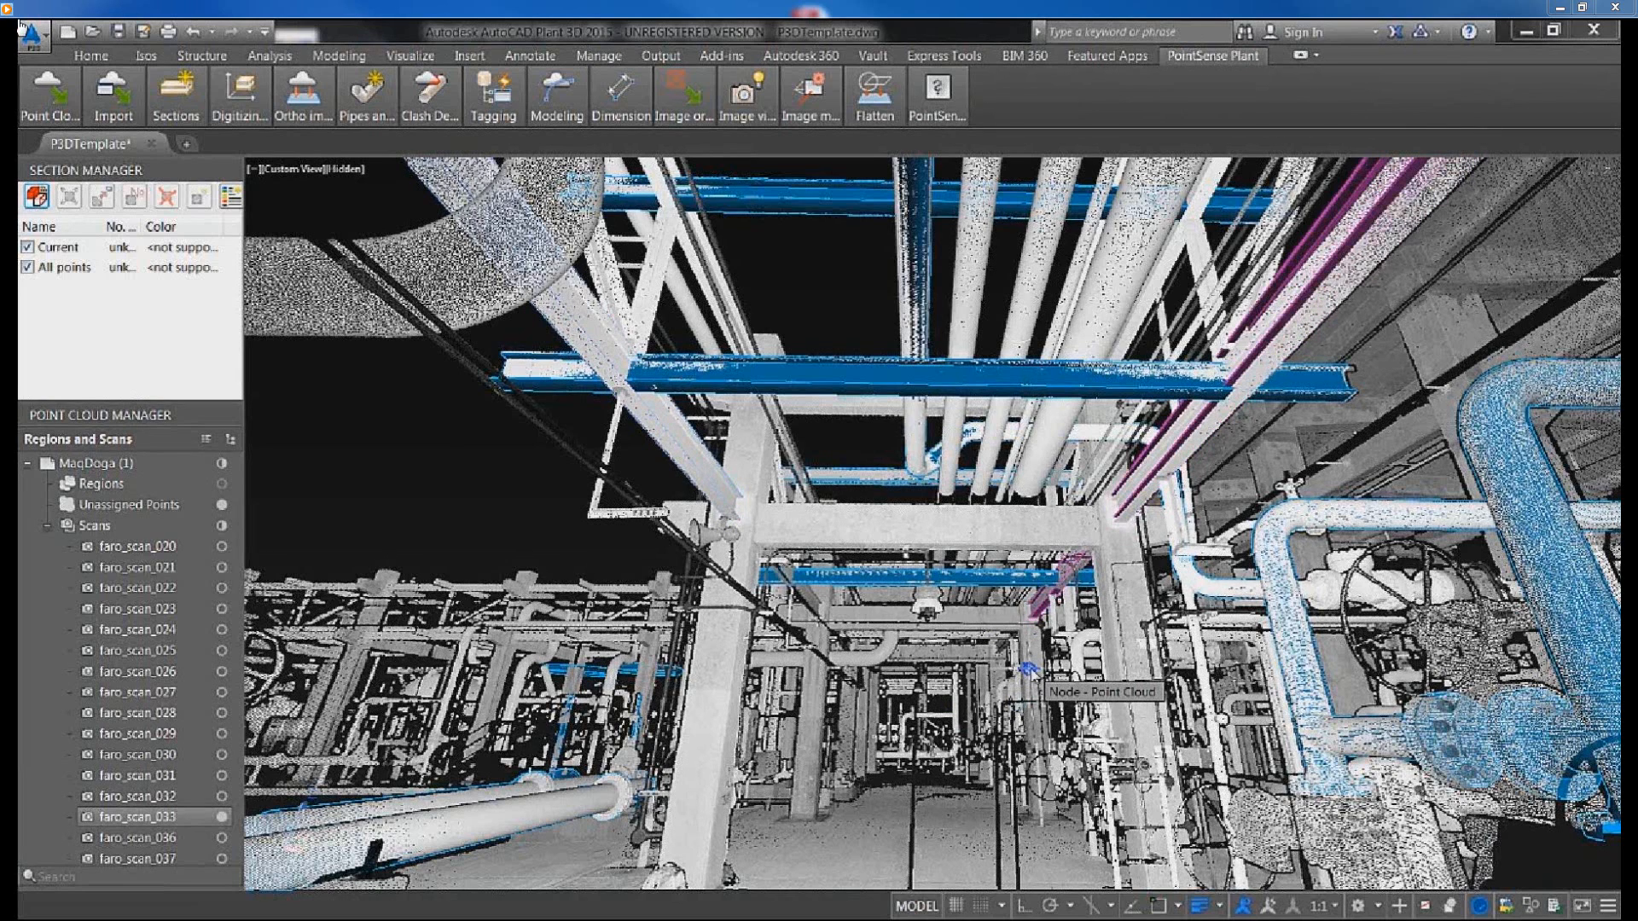
pyautogui.click(1029, 669)
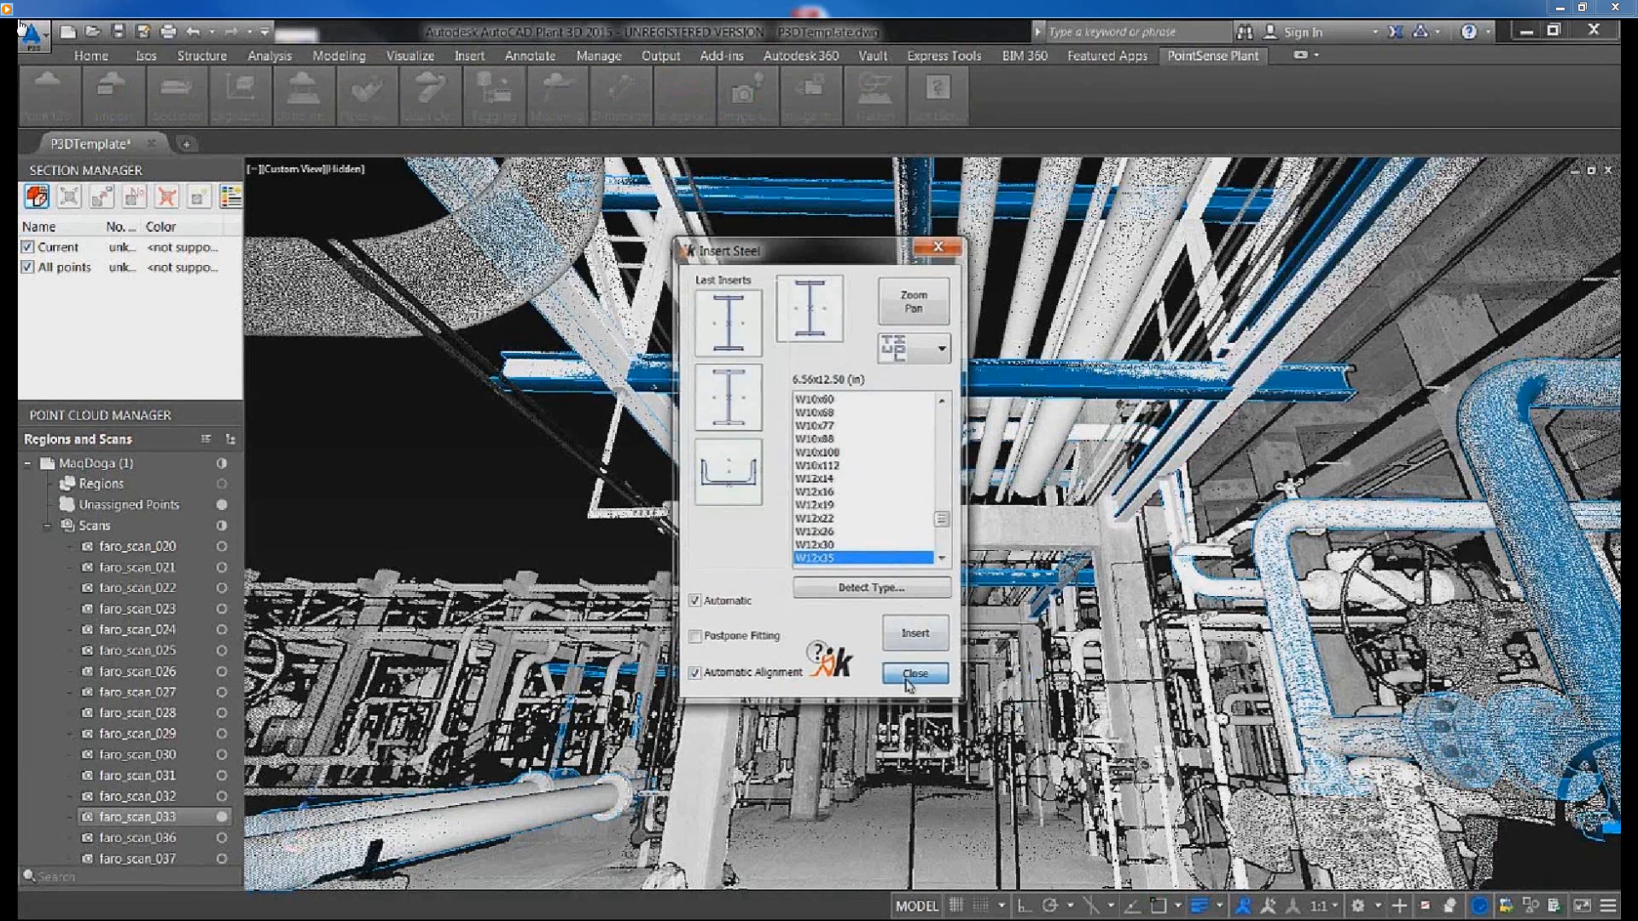
pyautogui.click(912, 675)
pyautogui.moveTo(372, 98)
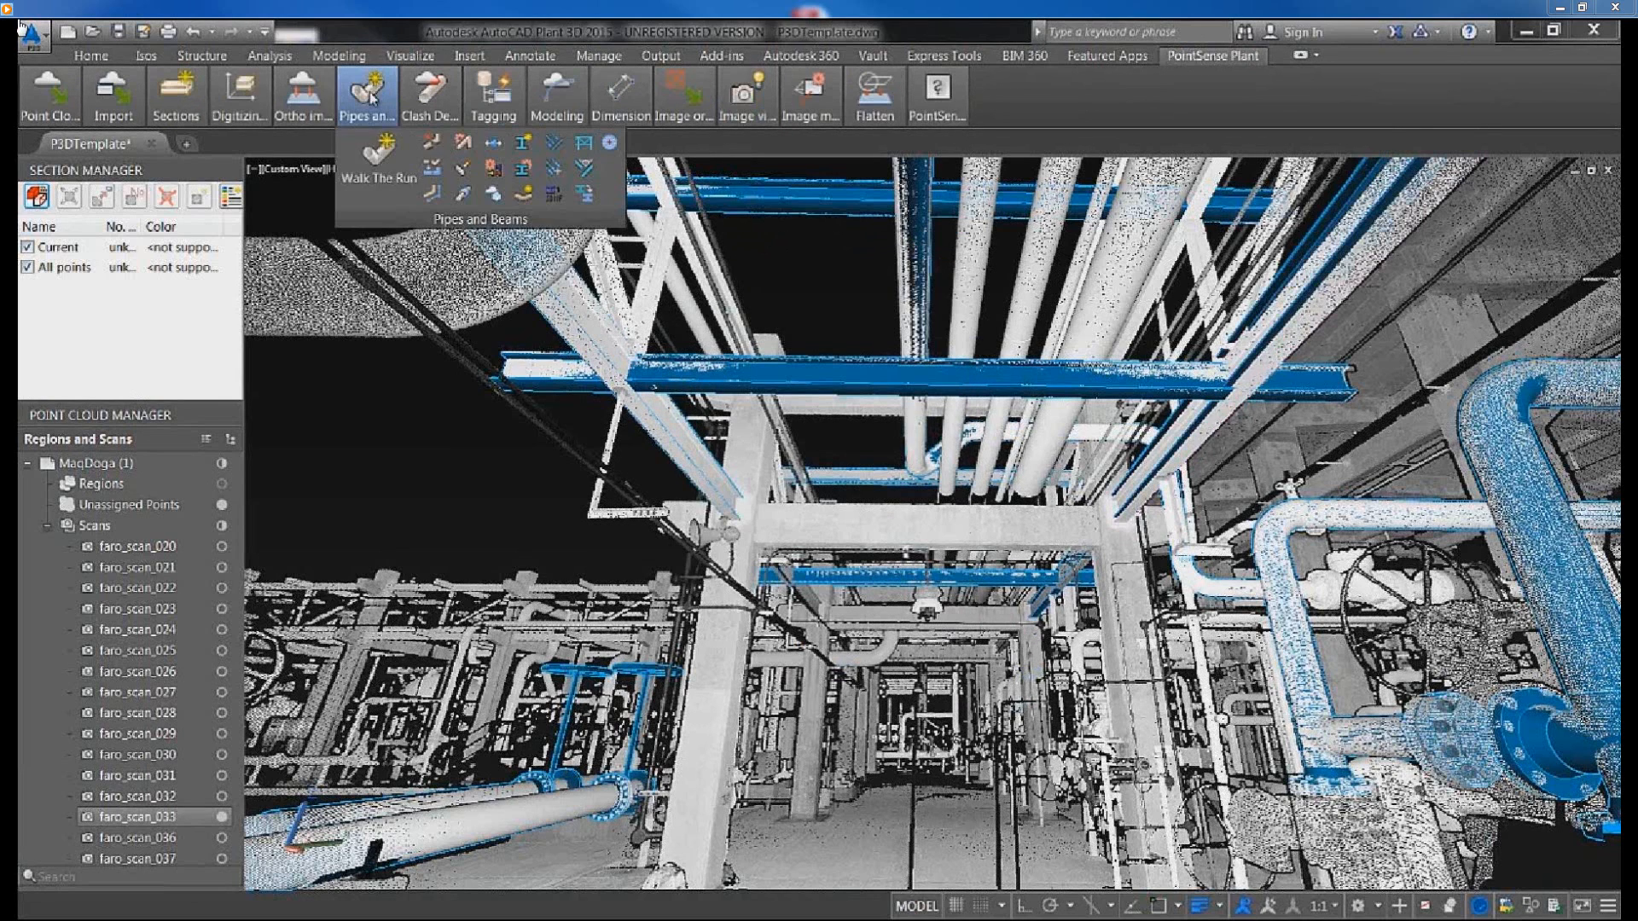
pyautogui.click(569, 323)
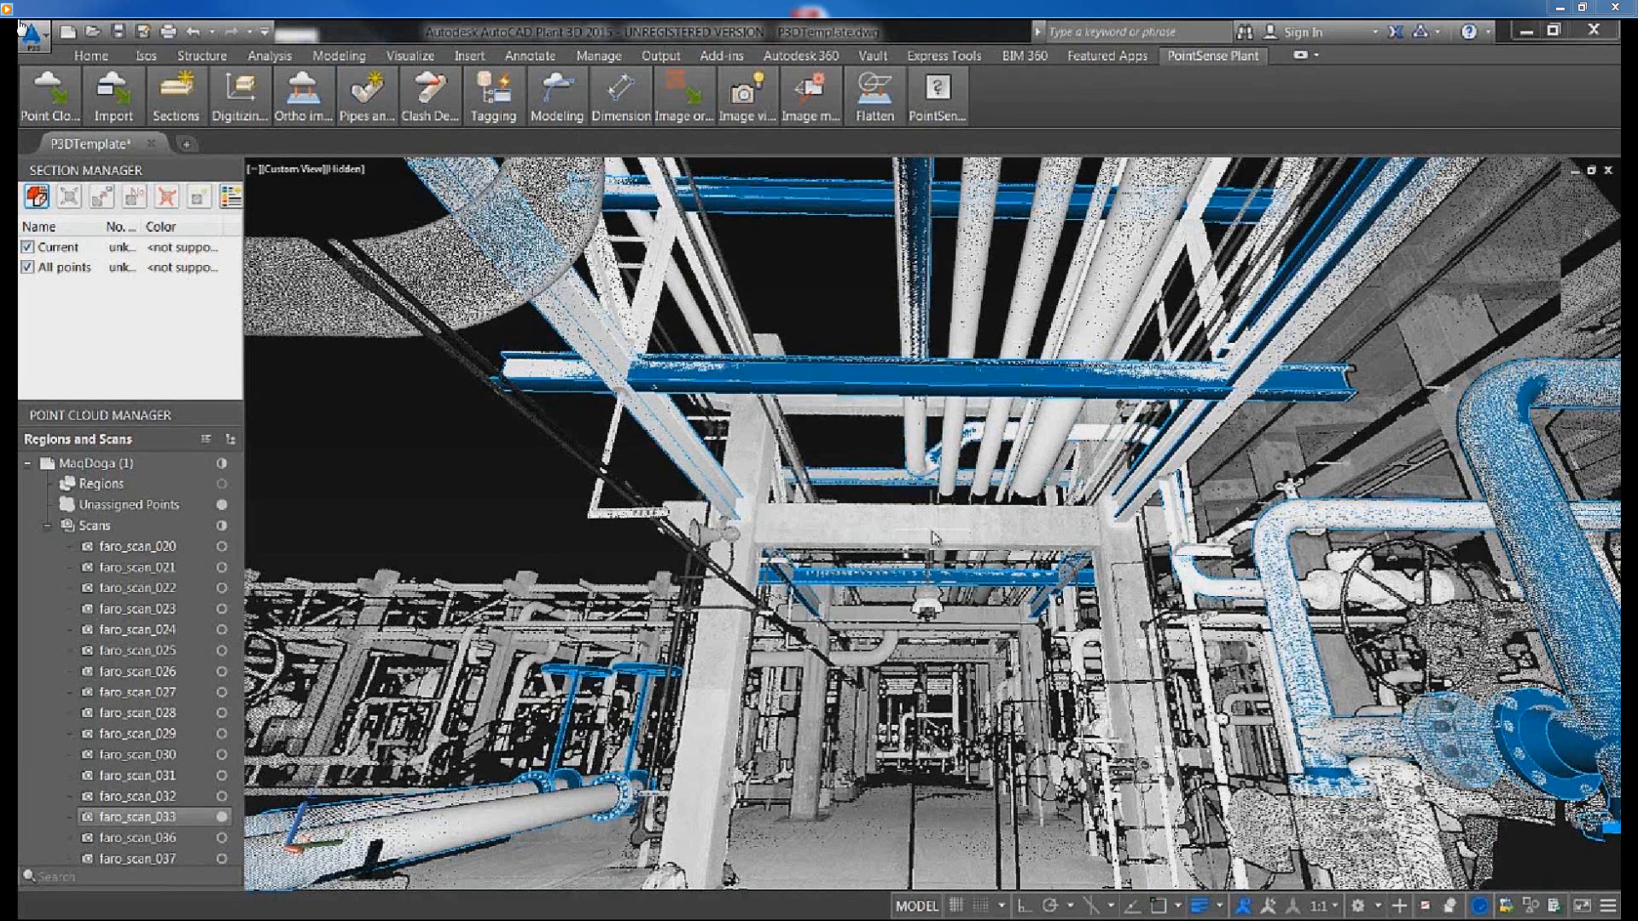
# Hide the Current and All points sections and view the modelled pipes and beams without the point cloud.
pyautogui.scroll(2, 933, 536)
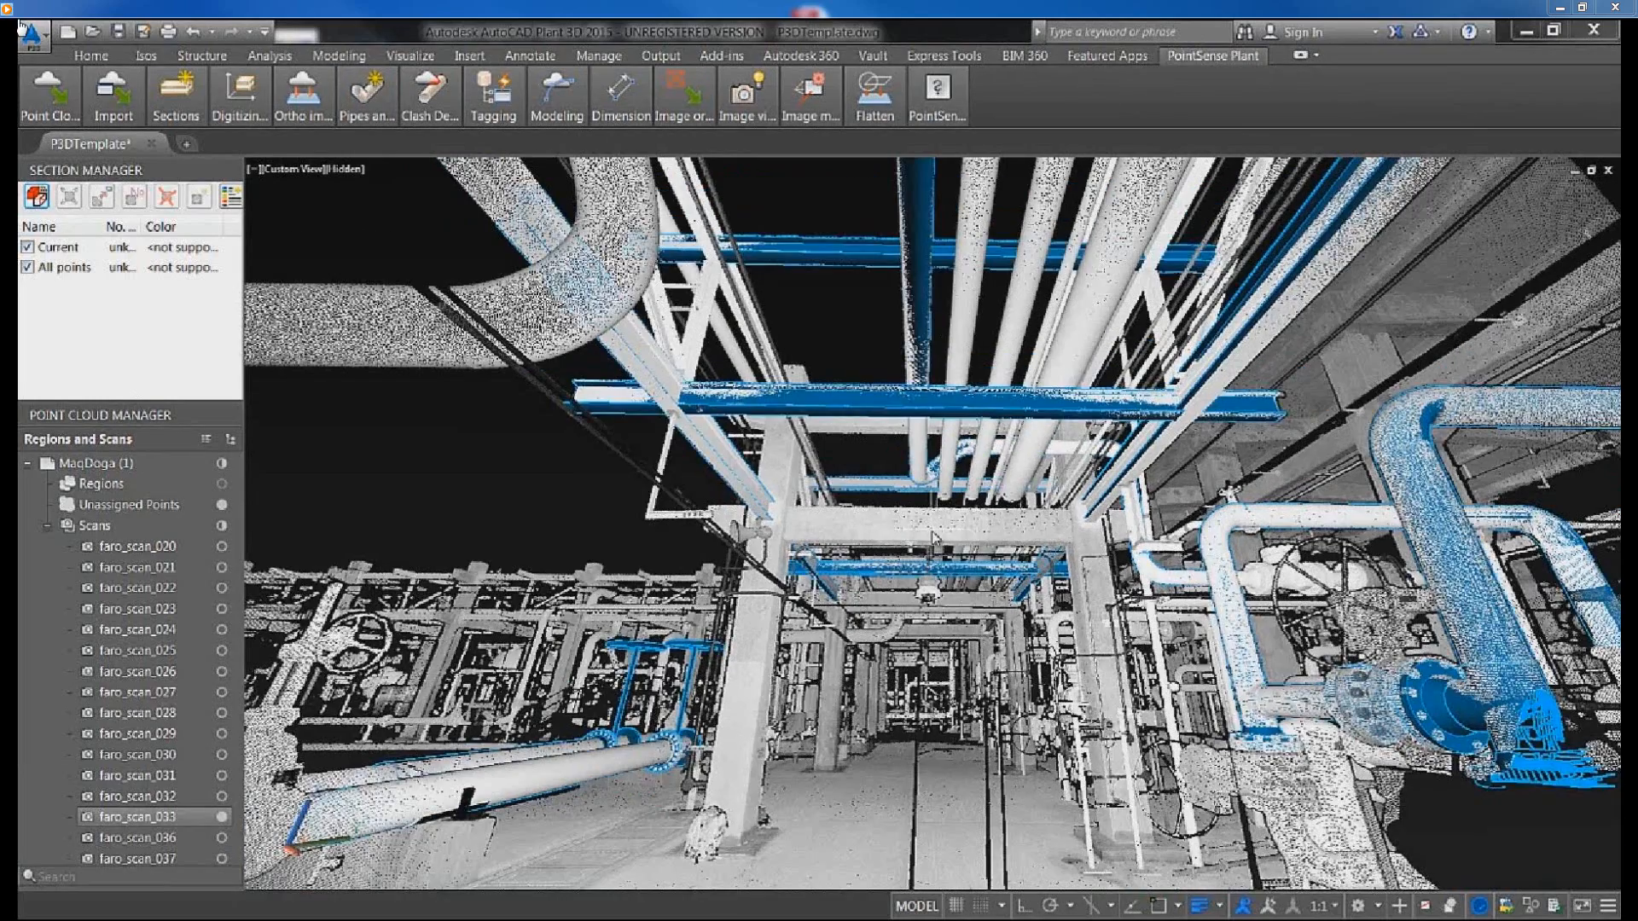
pyautogui.scroll(-2, 933, 535)
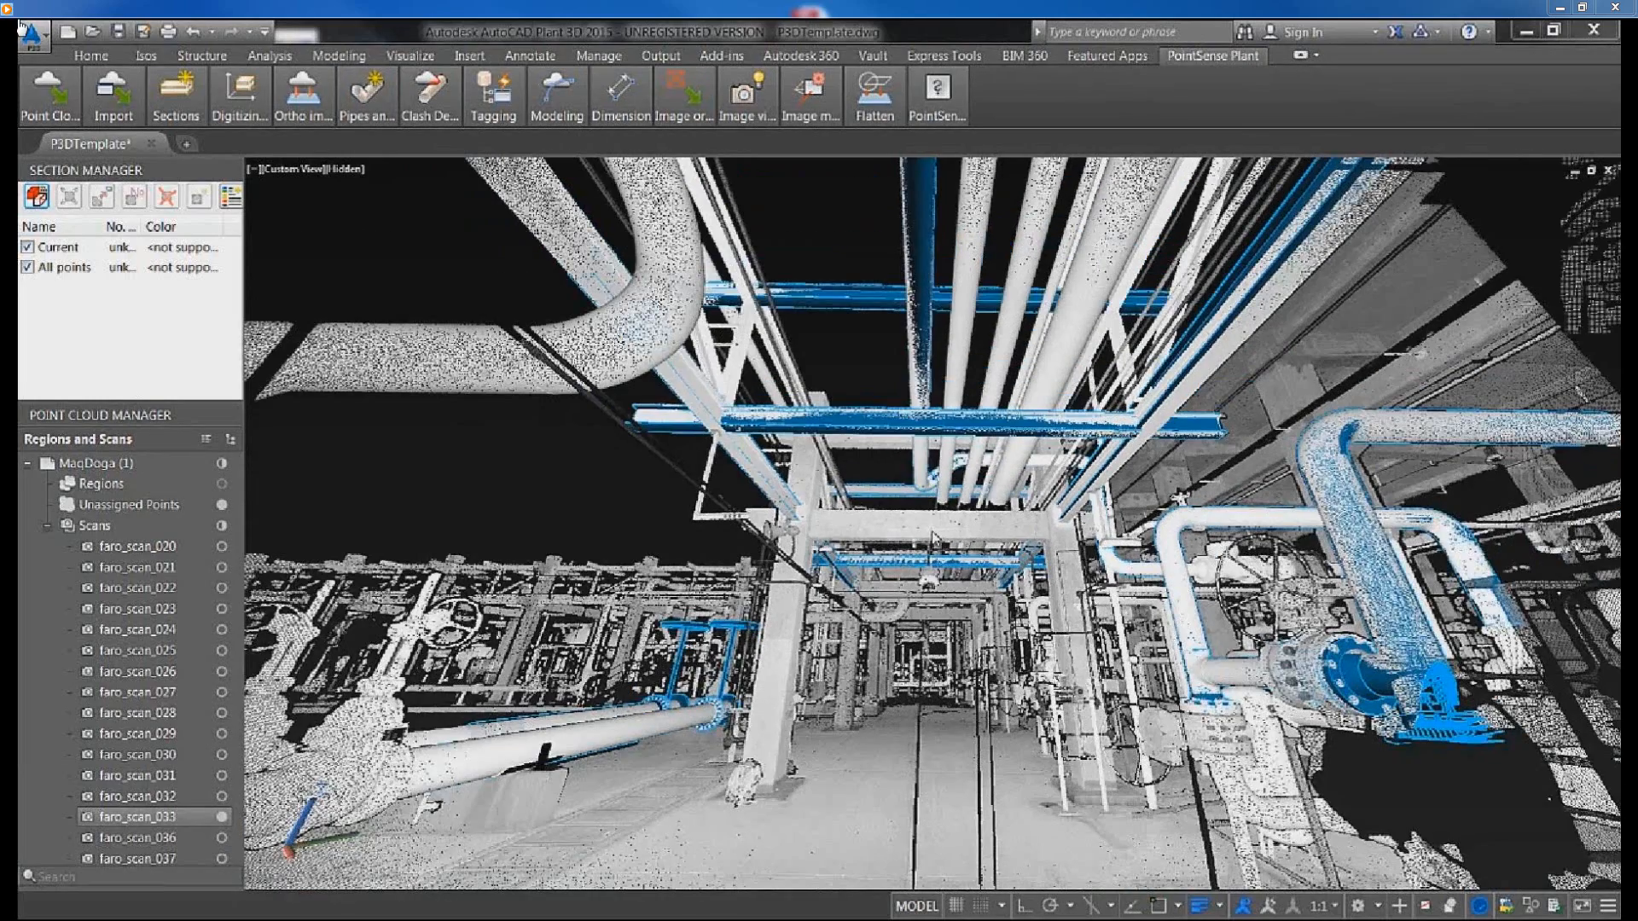
pyautogui.scroll(3, 933, 537)
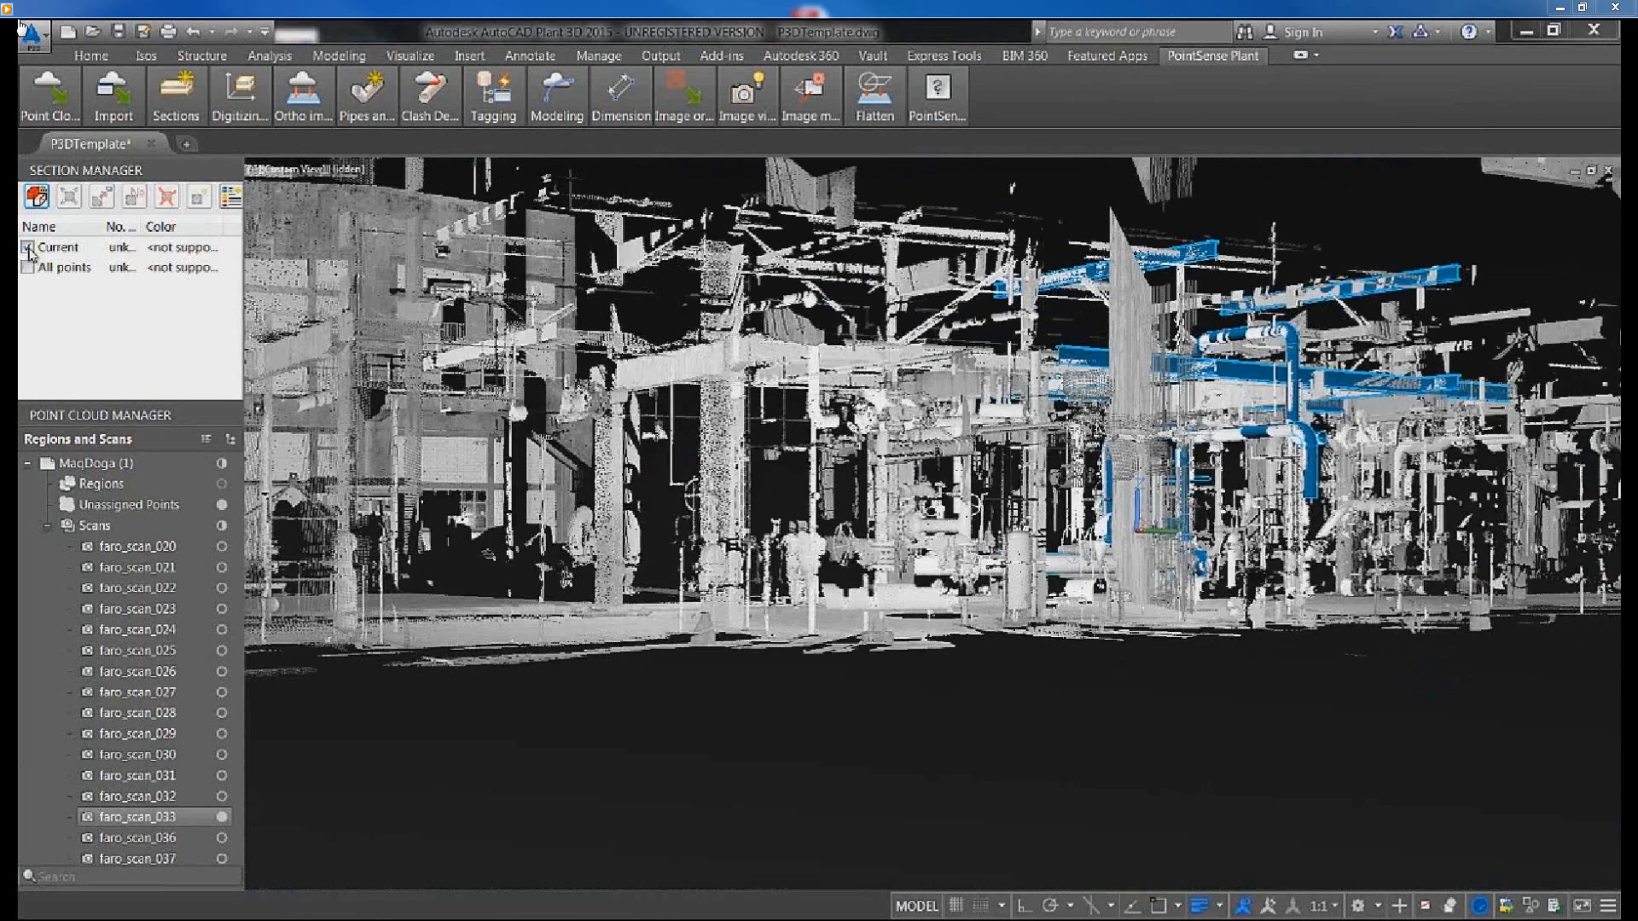
pyautogui.click(28, 248)
pyautogui.keyDown('shift'); pyautogui.moveTo(1186, 330); pyautogui.dragTo(878, 418, button='middle'); pyautogui.keyUp('shift')
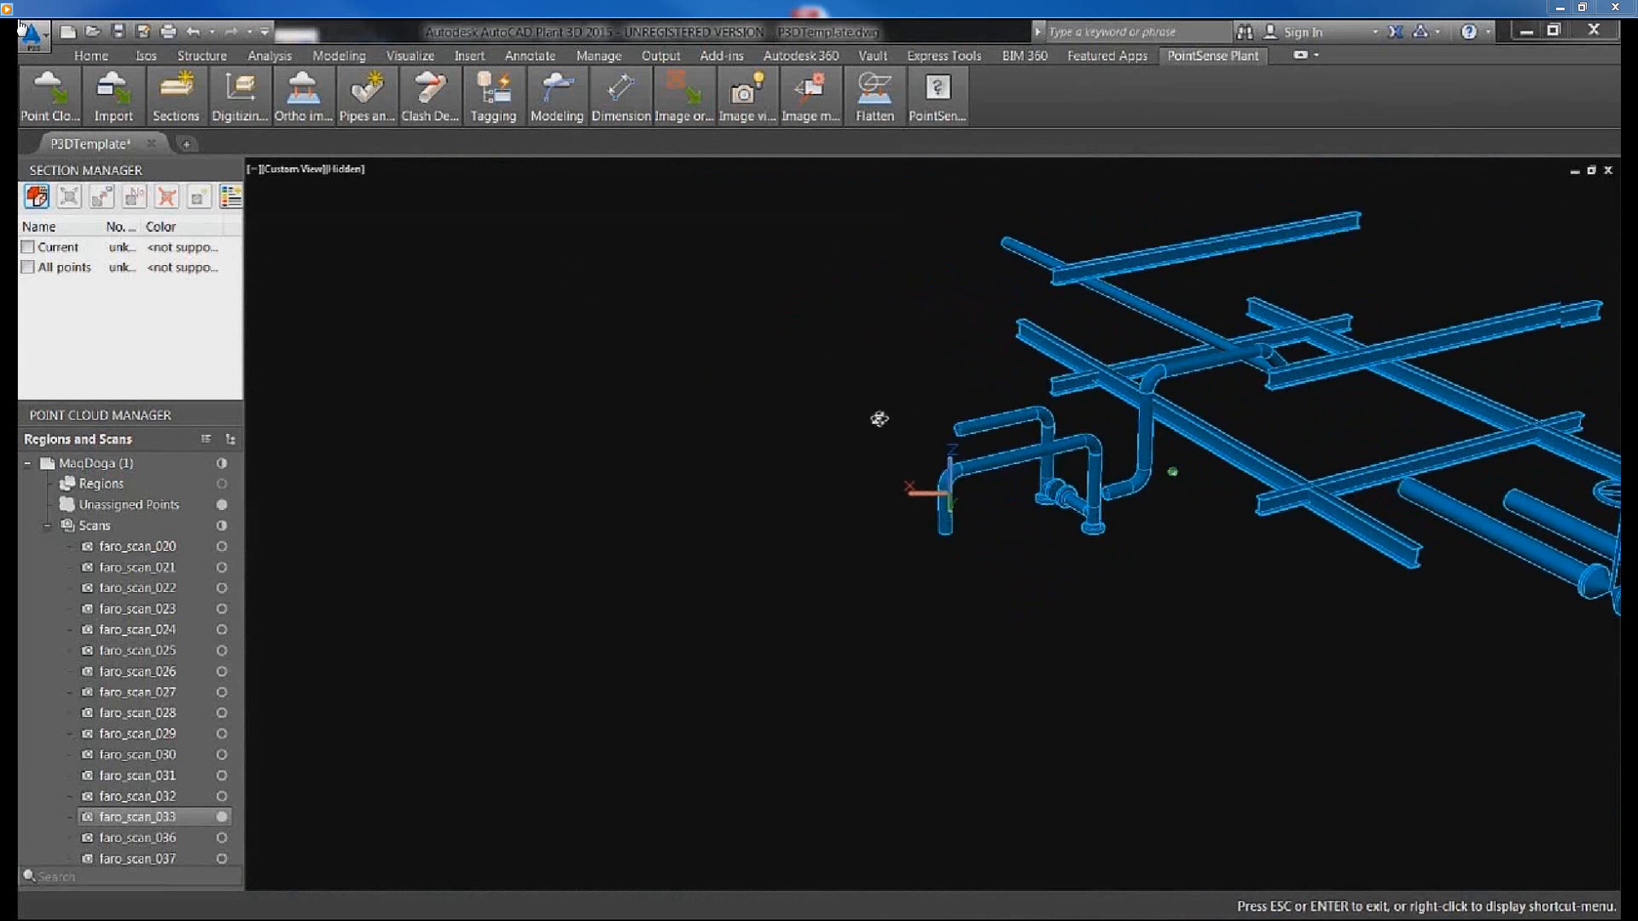
pyautogui.moveTo(1215, 483); pyautogui.dragTo(896, 476, button='middle')
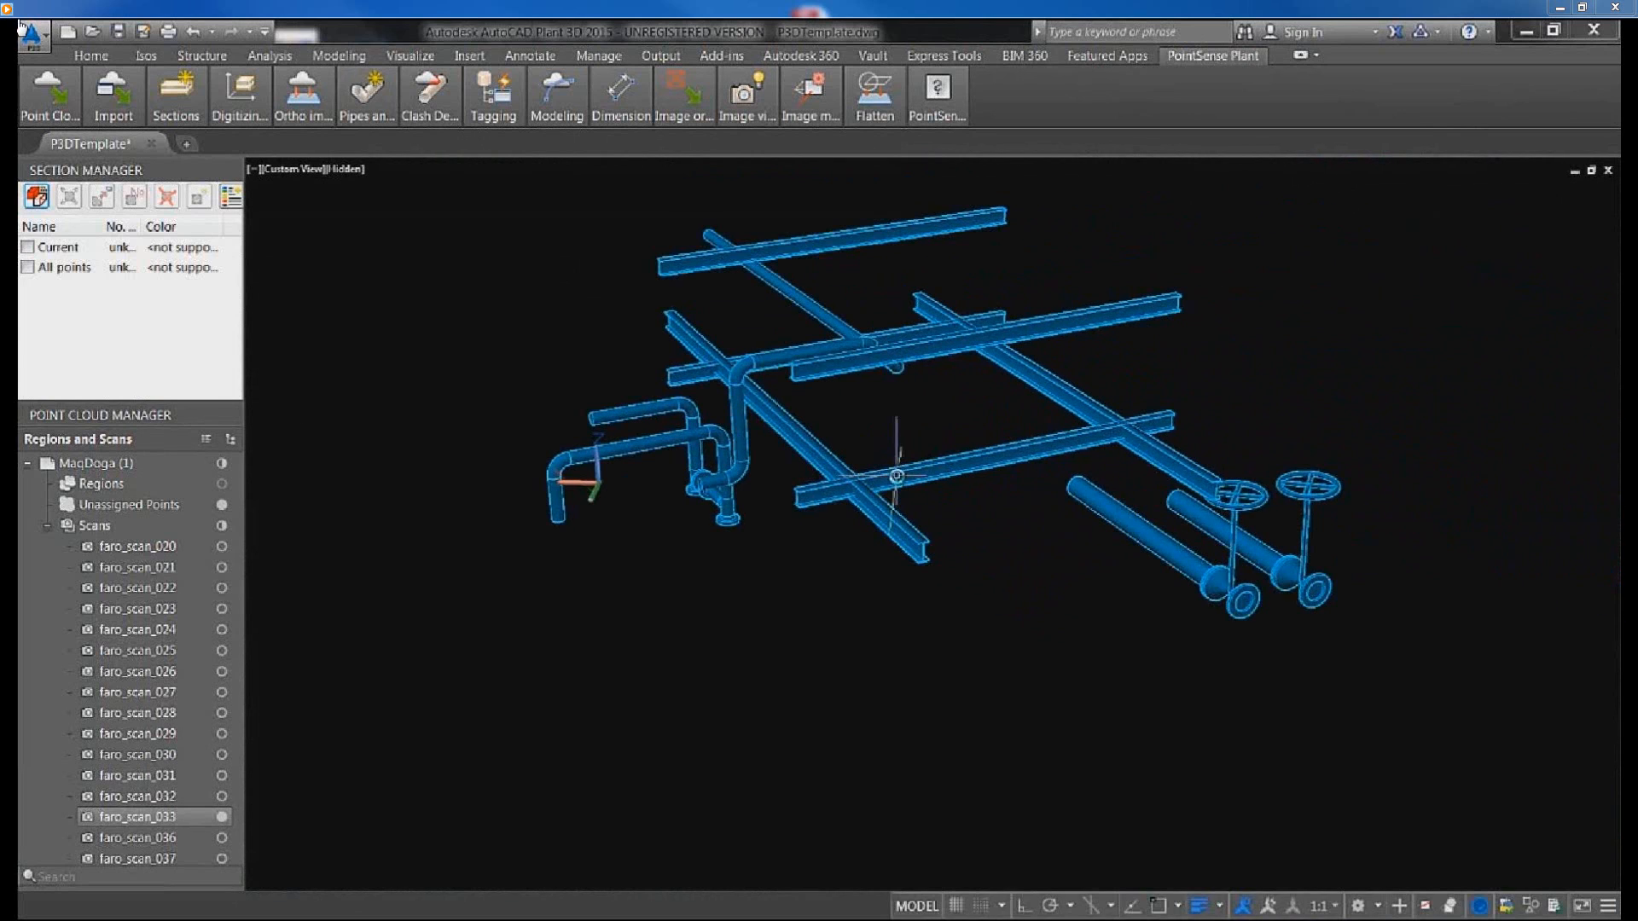
pyautogui.hotkey('ctrl', 's')
pyautogui.keyDown('shift'); pyautogui.moveTo(853, 556); pyautogui.dragTo(983, 541, button='middle'); pyautogui.keyUp('shift')
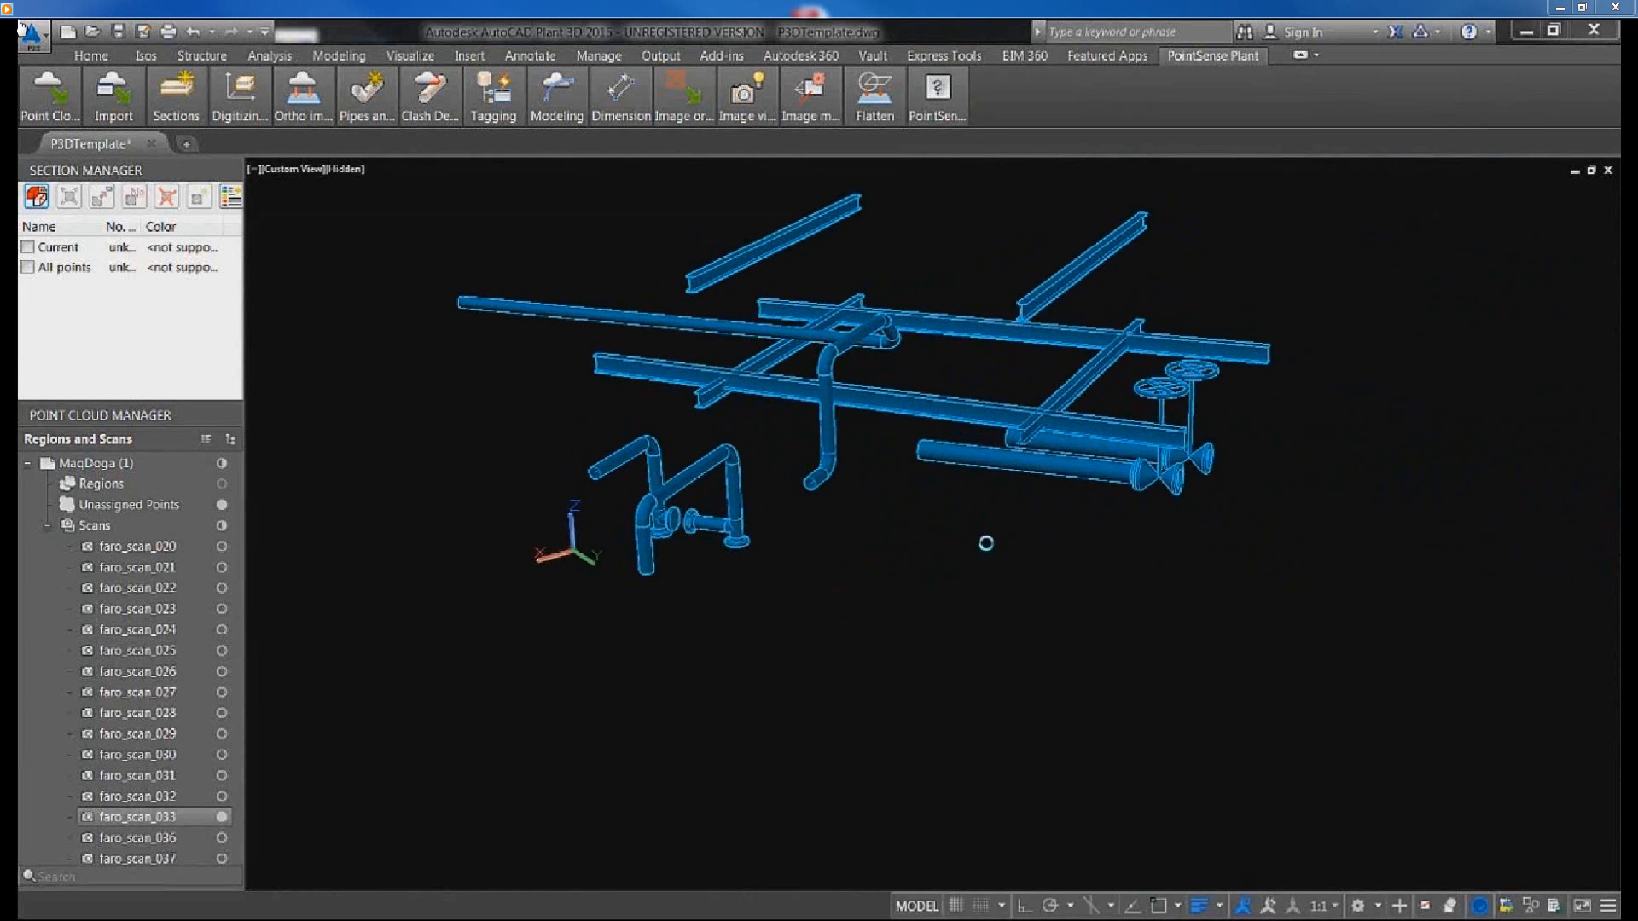
pyautogui.moveTo(493, 96)
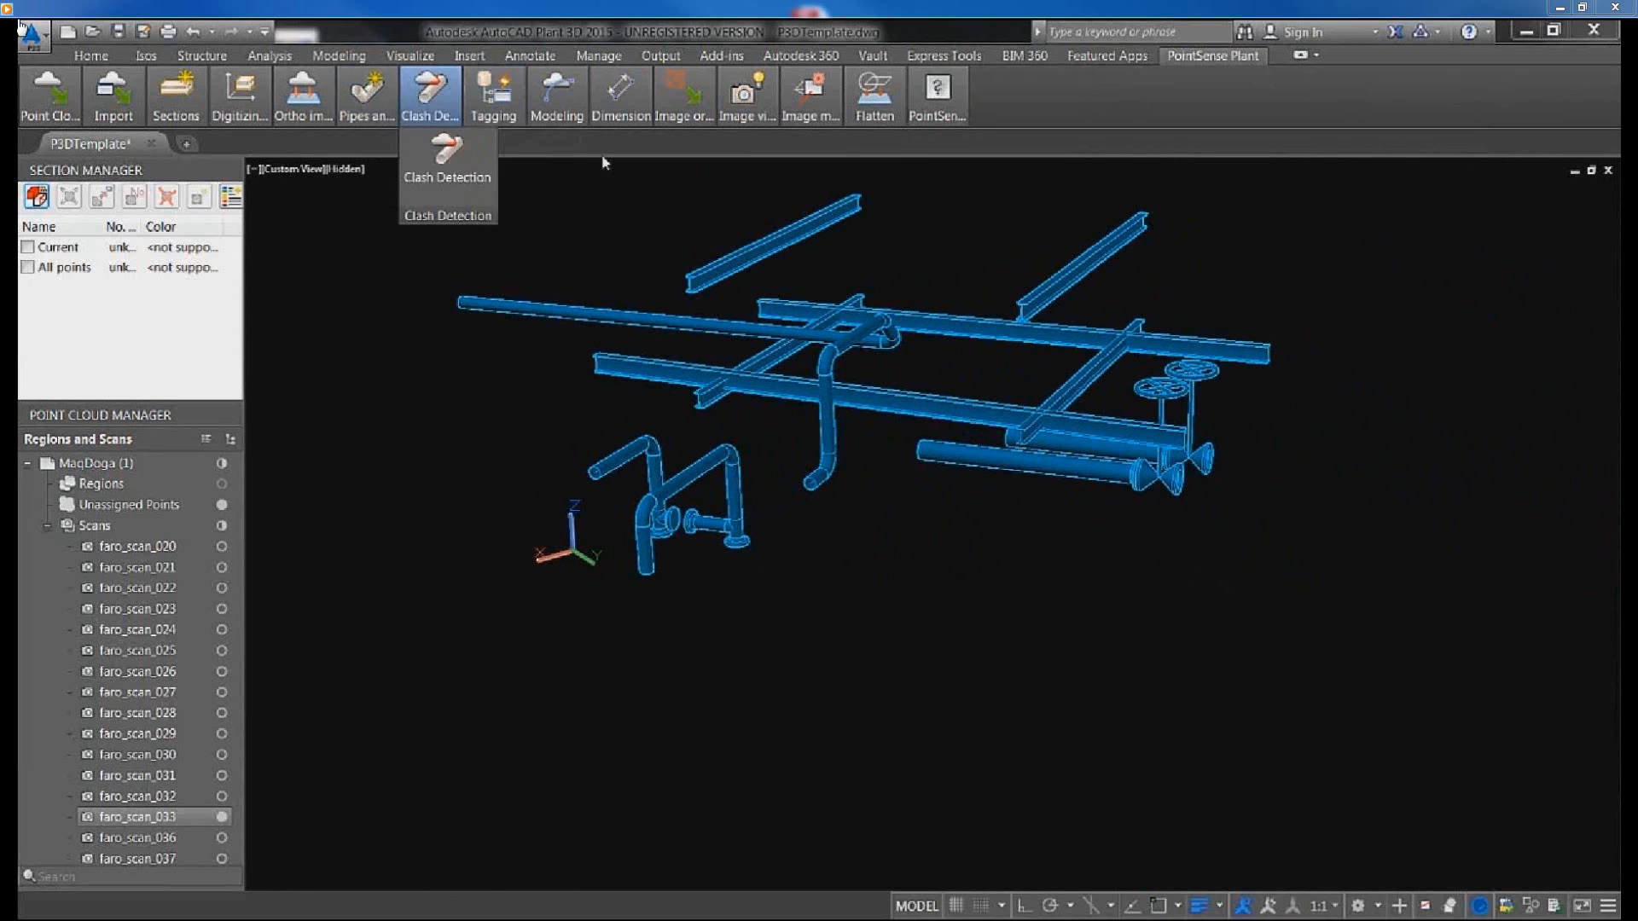
pyautogui.moveTo(358, 134)
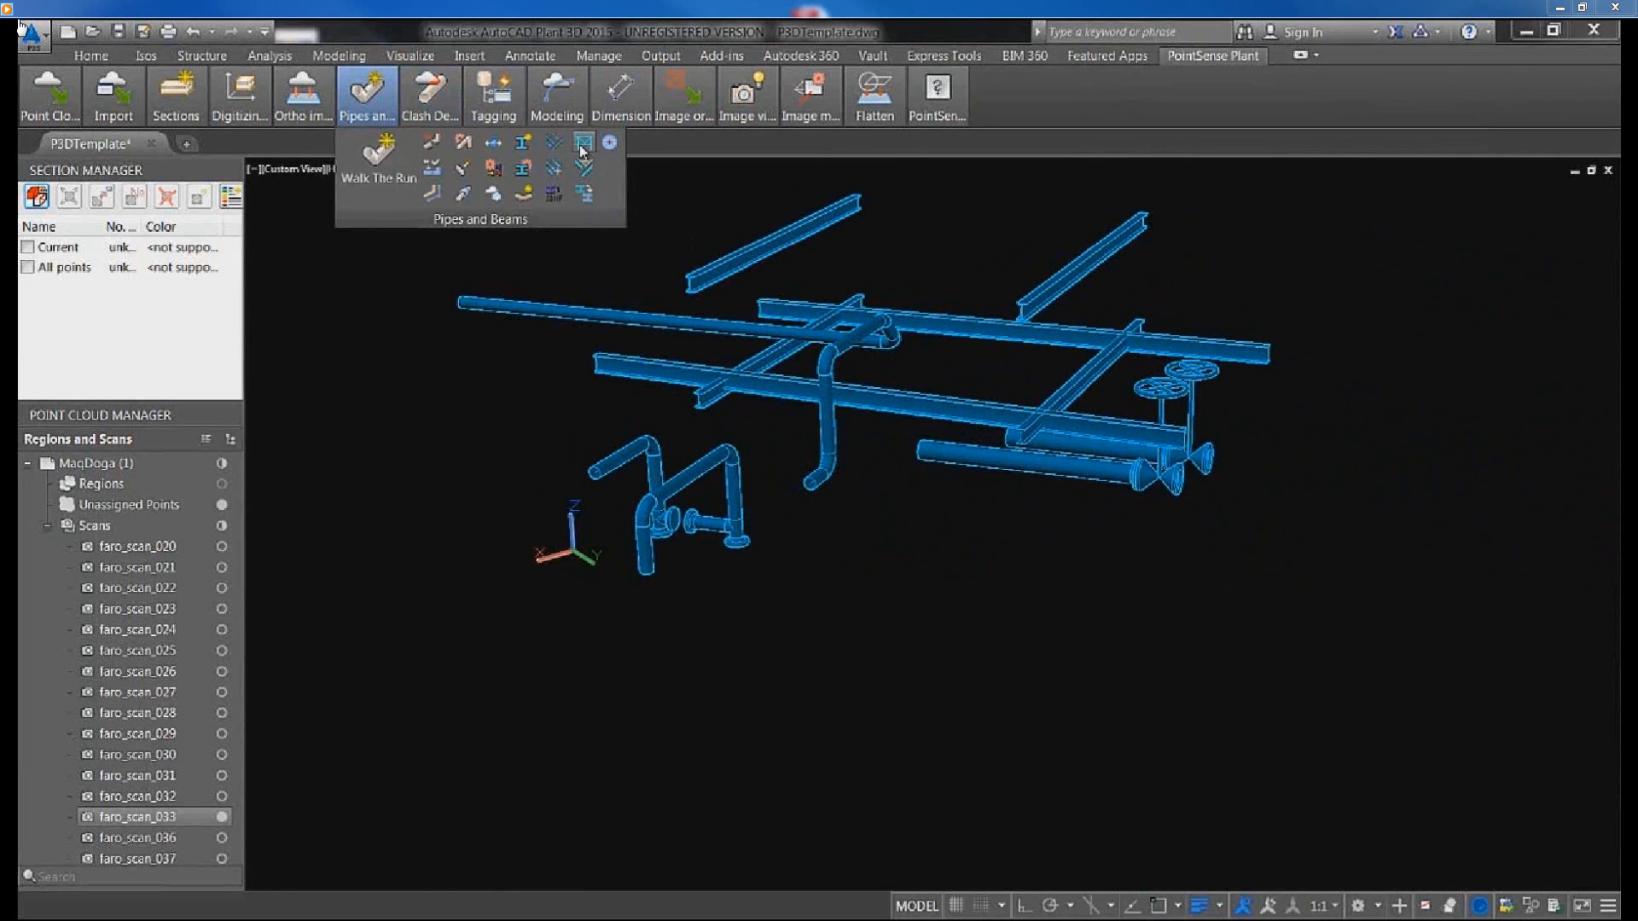
pyautogui.click(580, 146)
pyautogui.press('Escape')
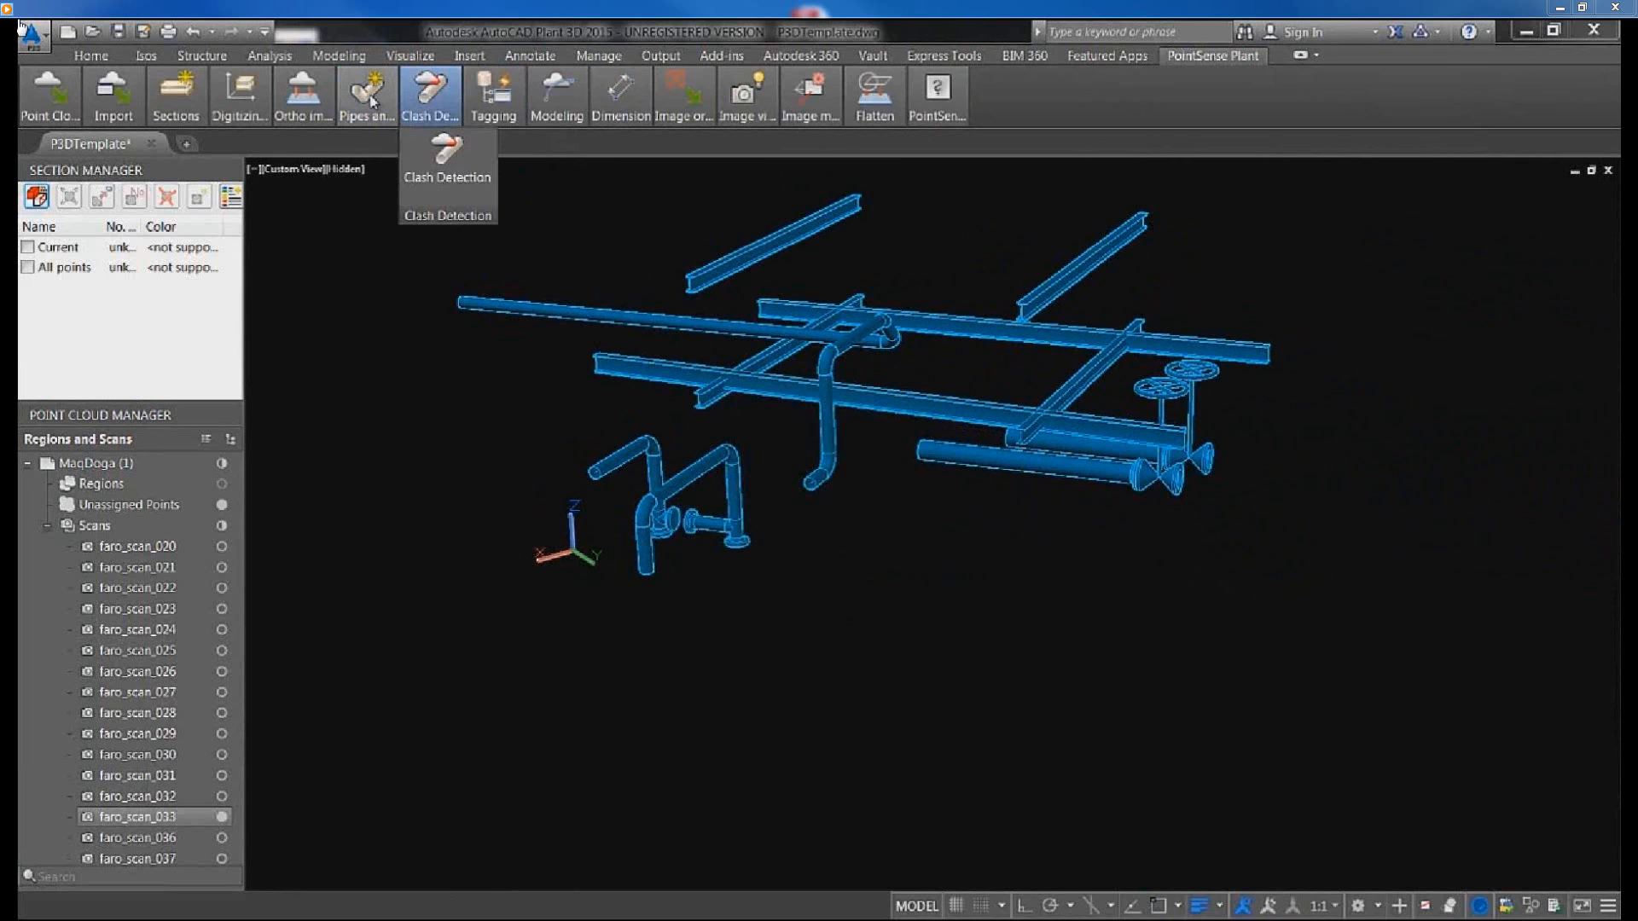
# Copy the two longitudinal girders from the lower cross beam's end up to the matching end of the upper cross beam.
pyautogui.click(930, 398)
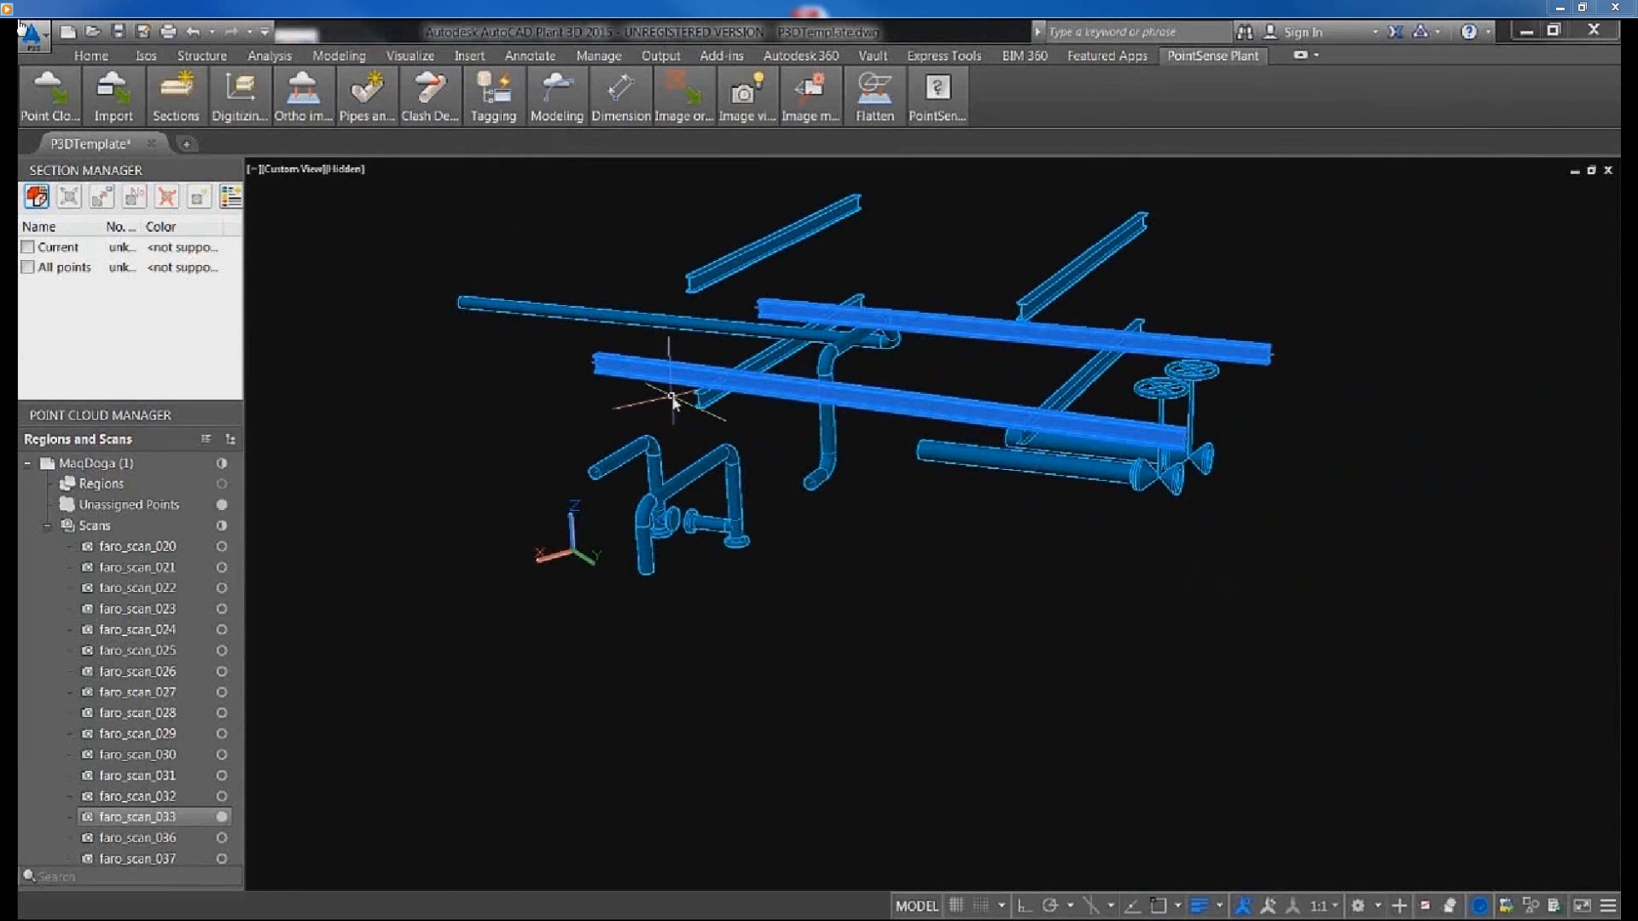
pyautogui.press('Escape')
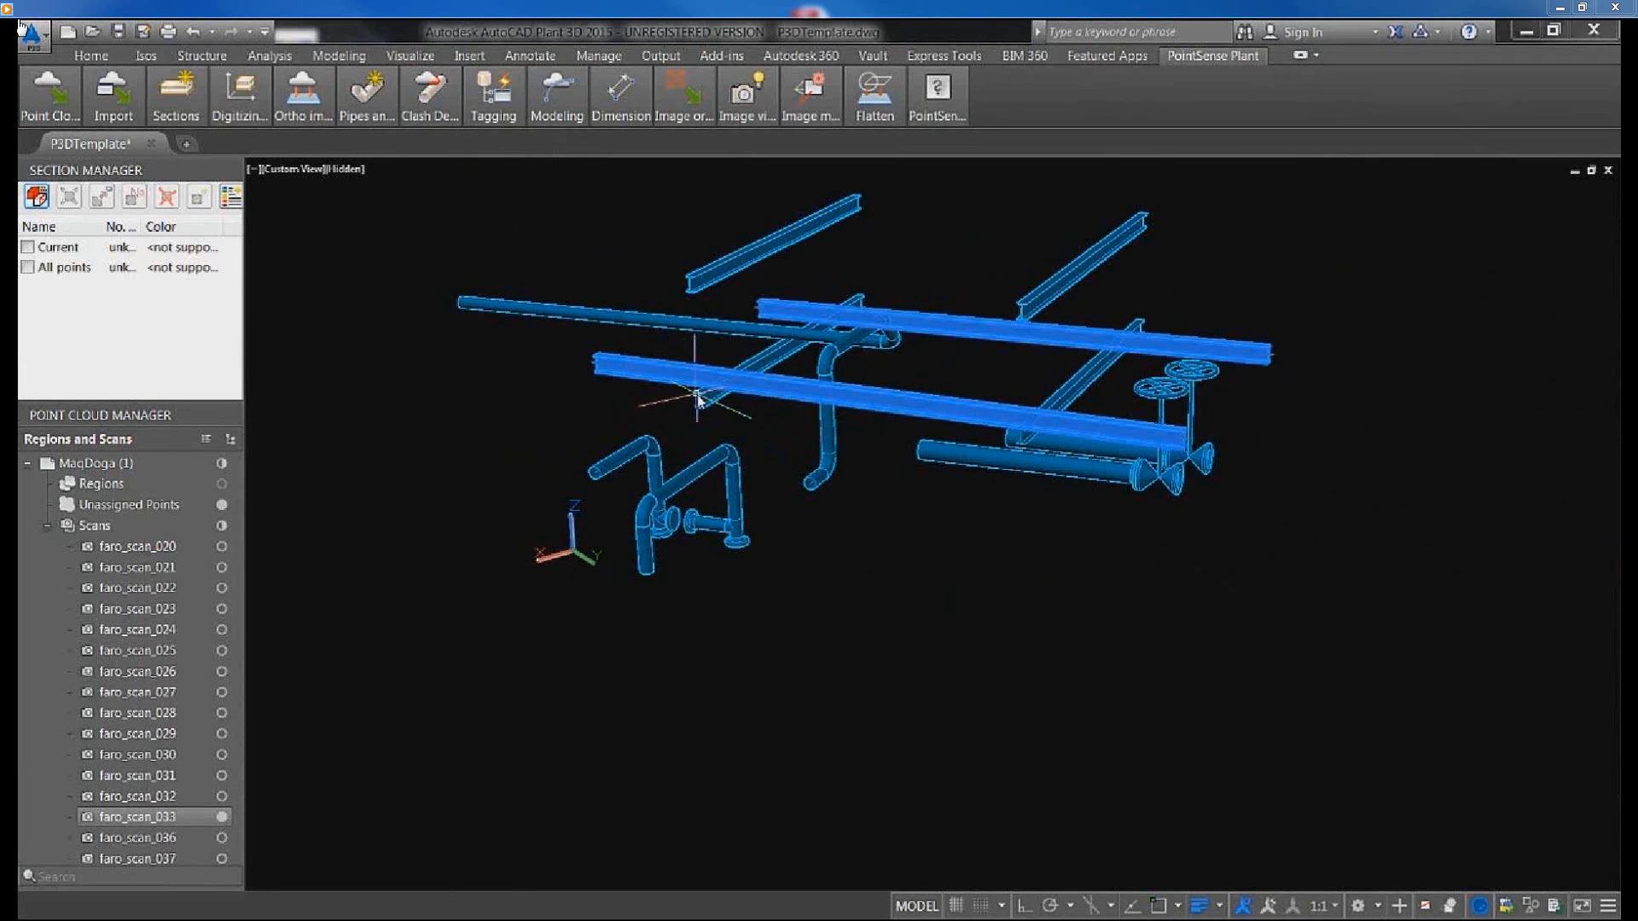
pyautogui.click(697, 395)
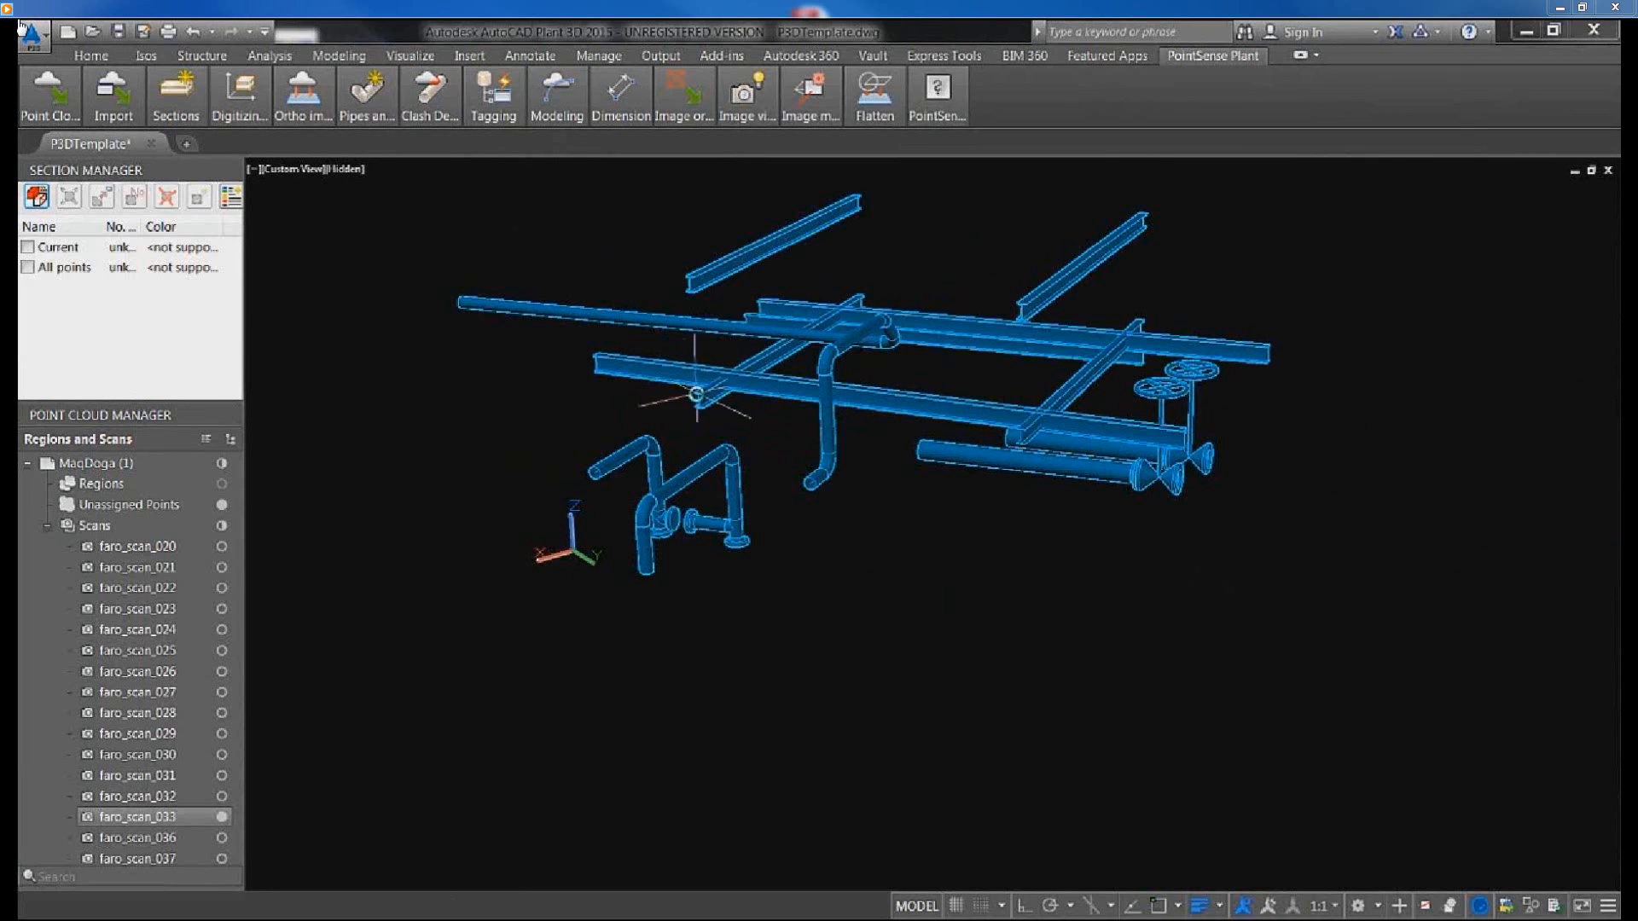
pyautogui.click(695, 288)
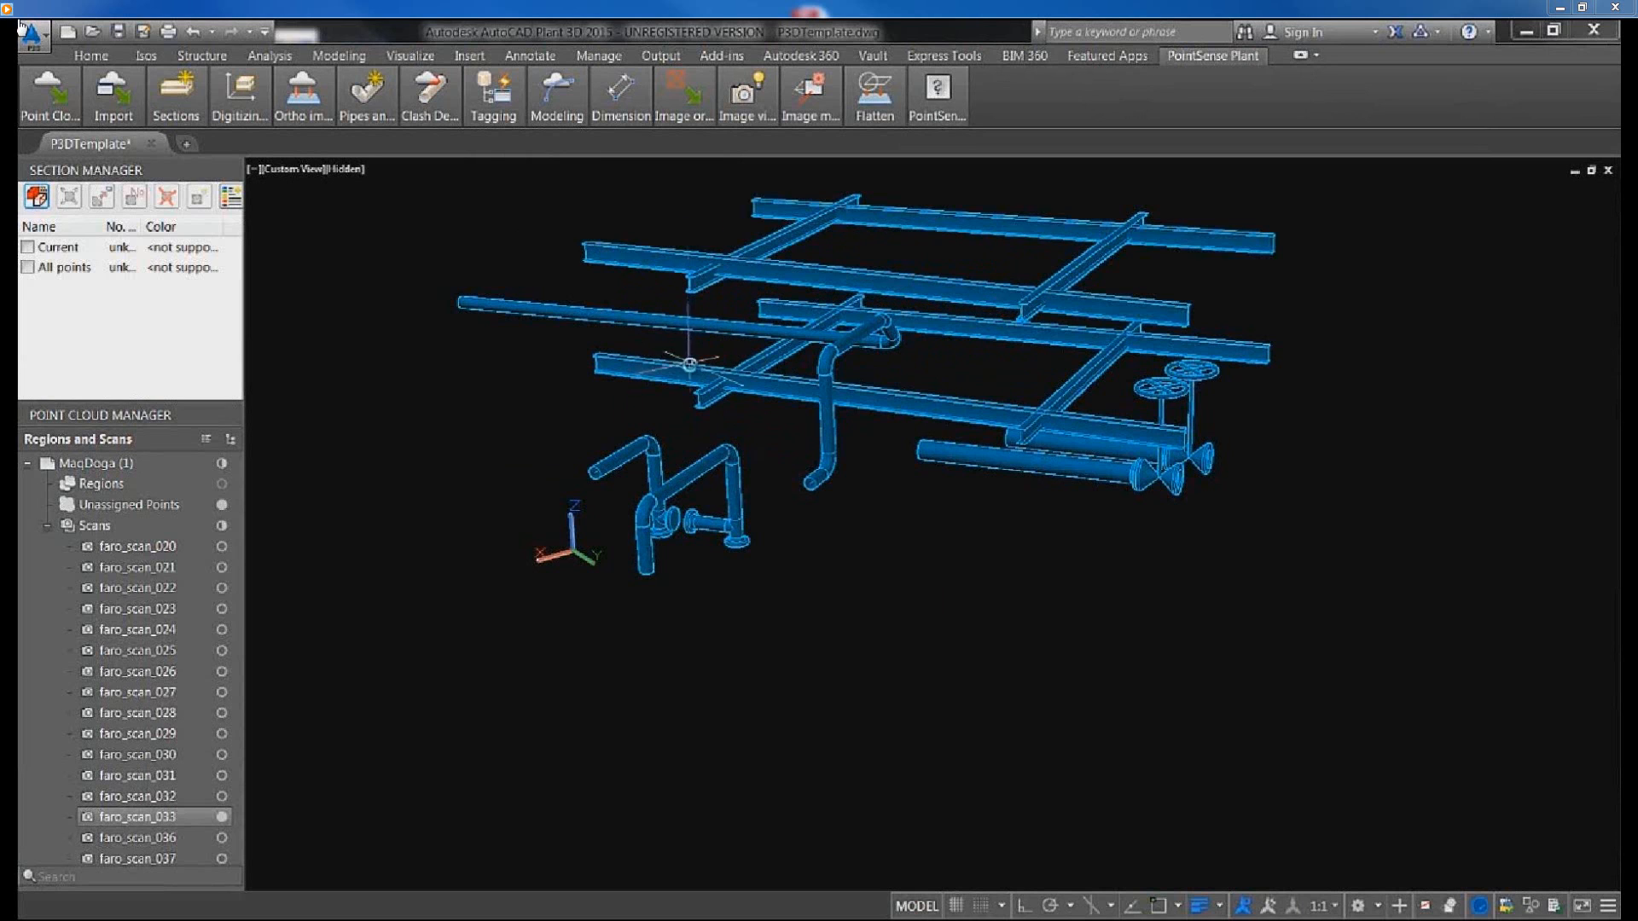
# Apply orthogonal alignment constraints to all the pipe rack's steel beams, creating lines that indicate the movement.
pyautogui.moveTo(821, 480)
pyautogui.keyDown('shift'); pyautogui.mouseDown(button='middle')
pyautogui.moveTo(837, 519)
pyautogui.moveTo(804, 578)
pyautogui.mouseUp(button='middle'); pyautogui.keyUp('shift')
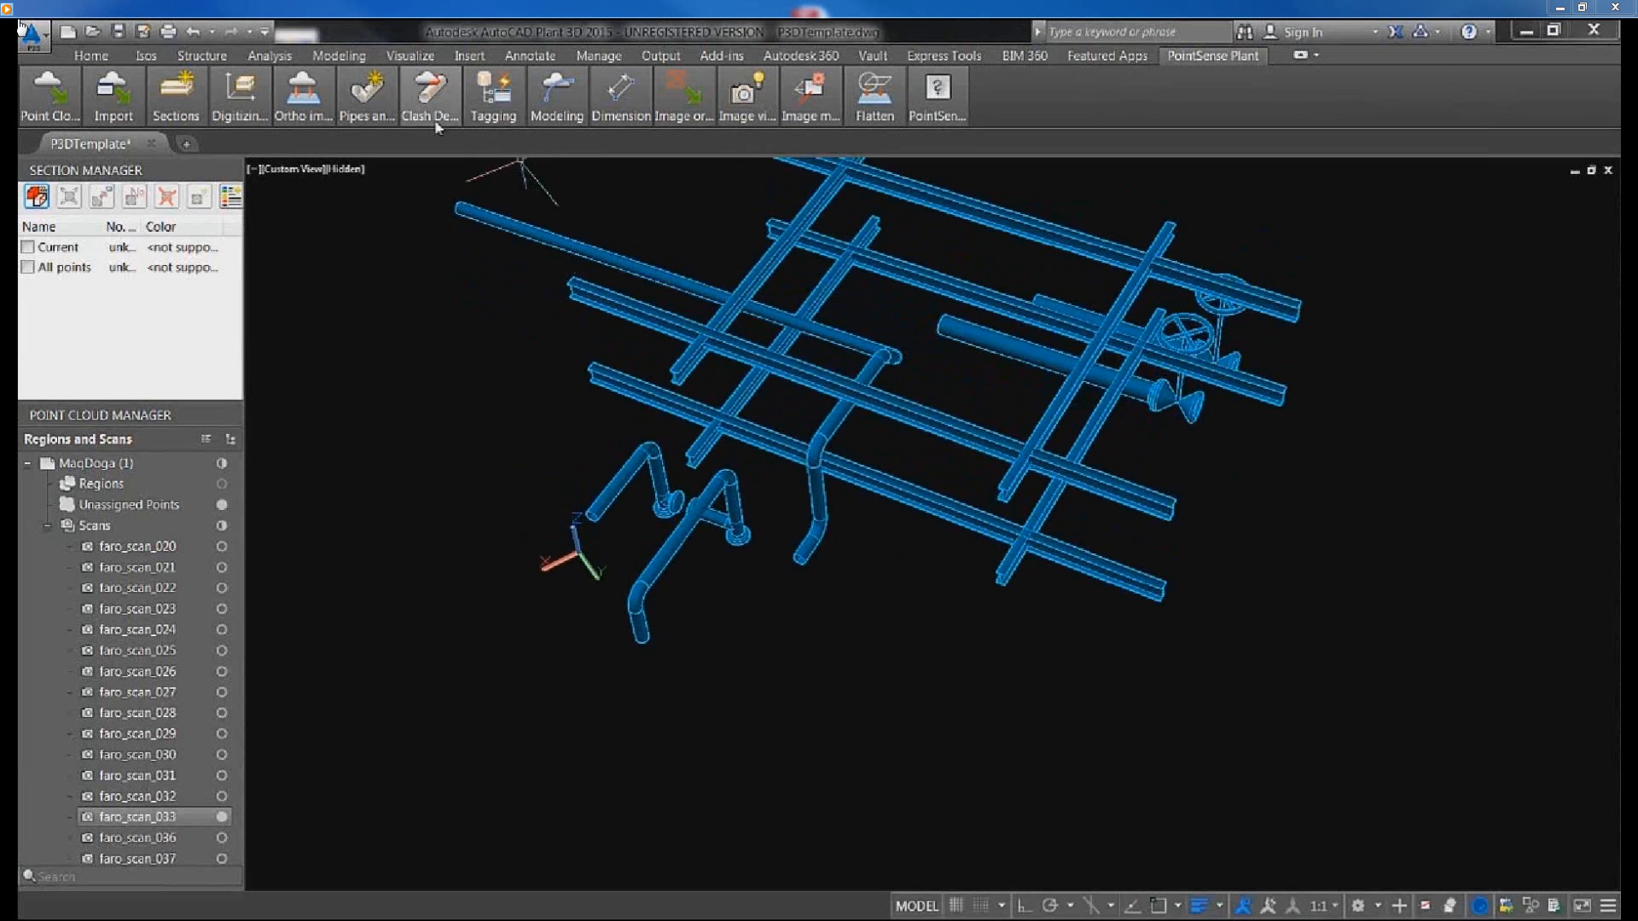
pyautogui.click(382, 119)
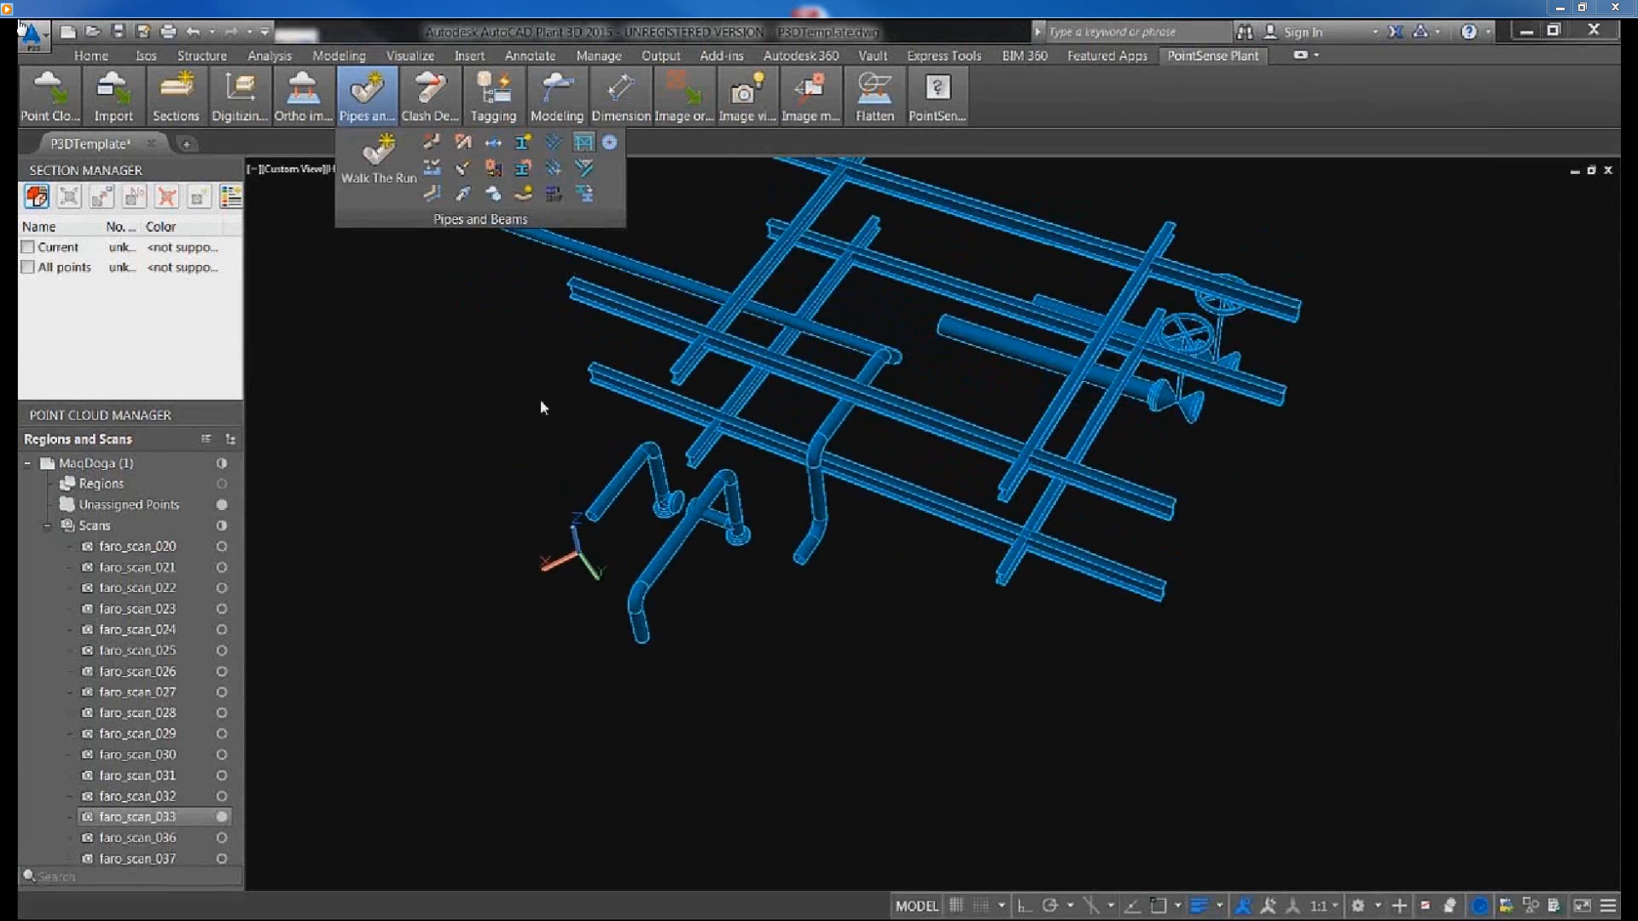
pyautogui.click(505, 449)
pyautogui.click(831, 549)
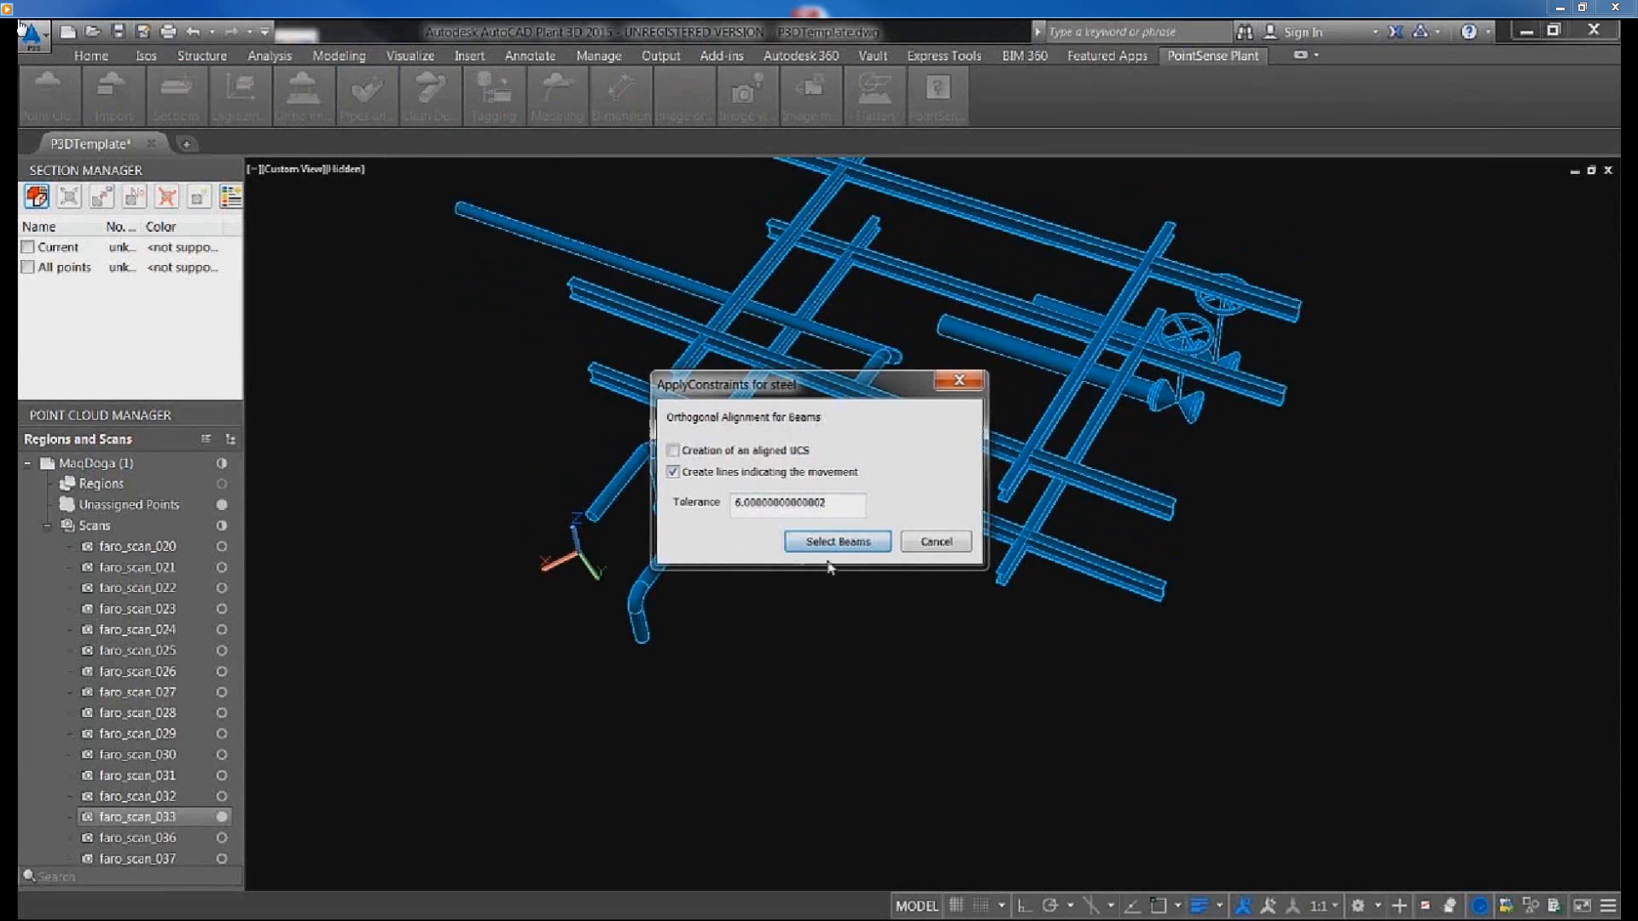
pyautogui.click(646, 209)
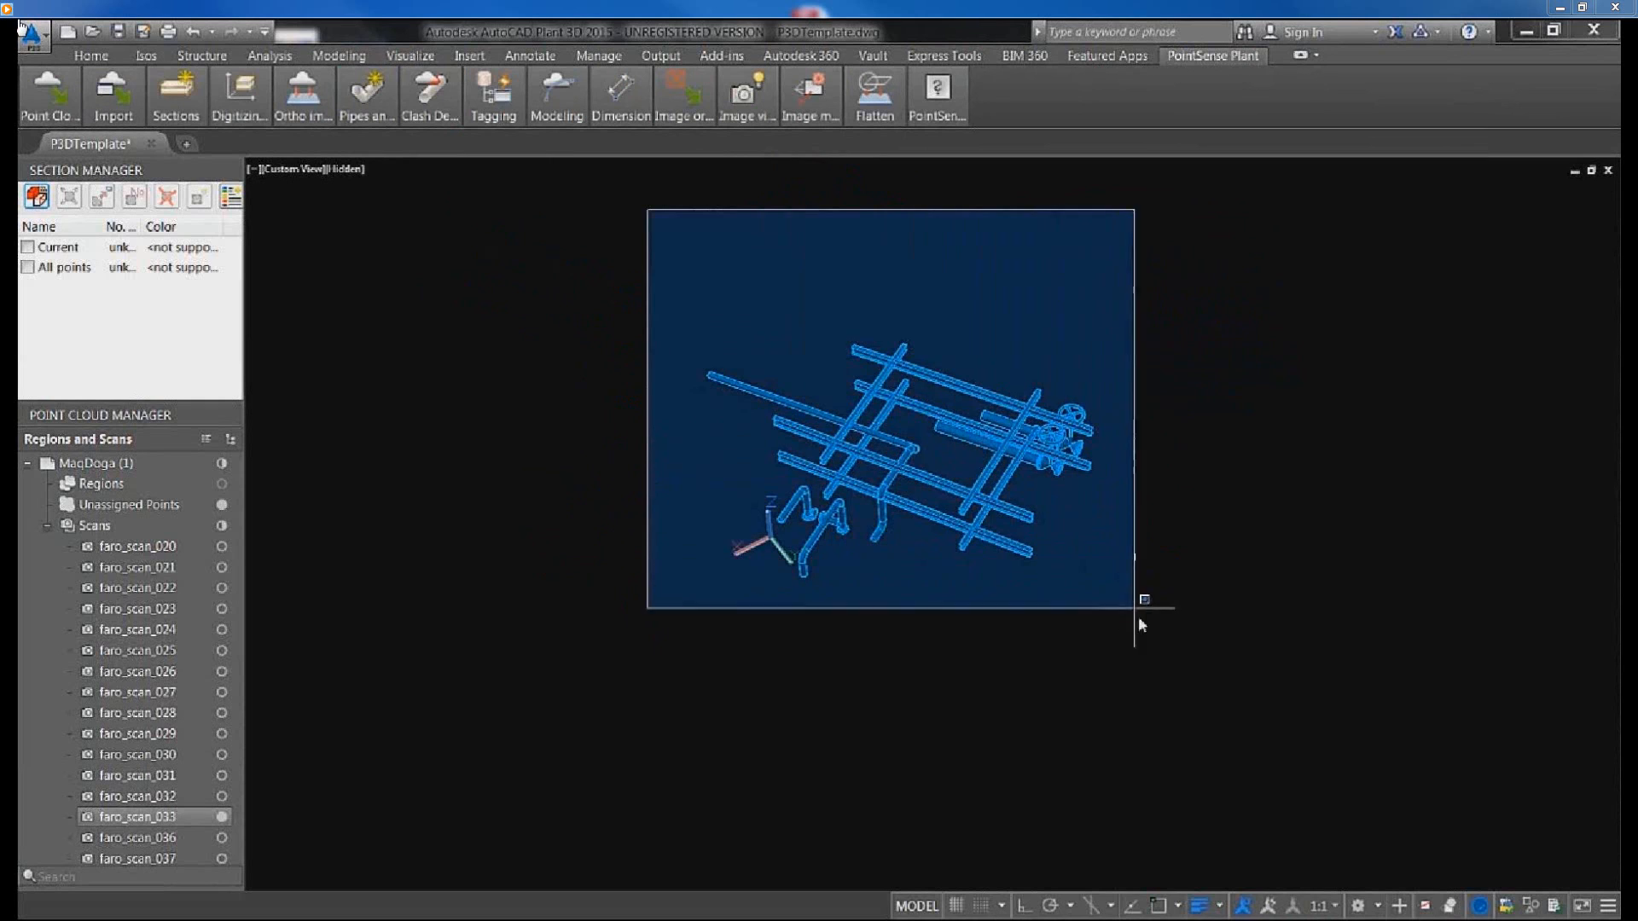
pyautogui.click(1143, 621)
# Select the four longitudinal girders on the pipe rack's upper and lower levels.
pyautogui.keyDown('shift'); pyautogui.moveTo(1141, 619); pyautogui.dragTo(1035, 438, button='middle'); pyautogui.keyUp('shift')
pyautogui.scroll(5, 900, 452)
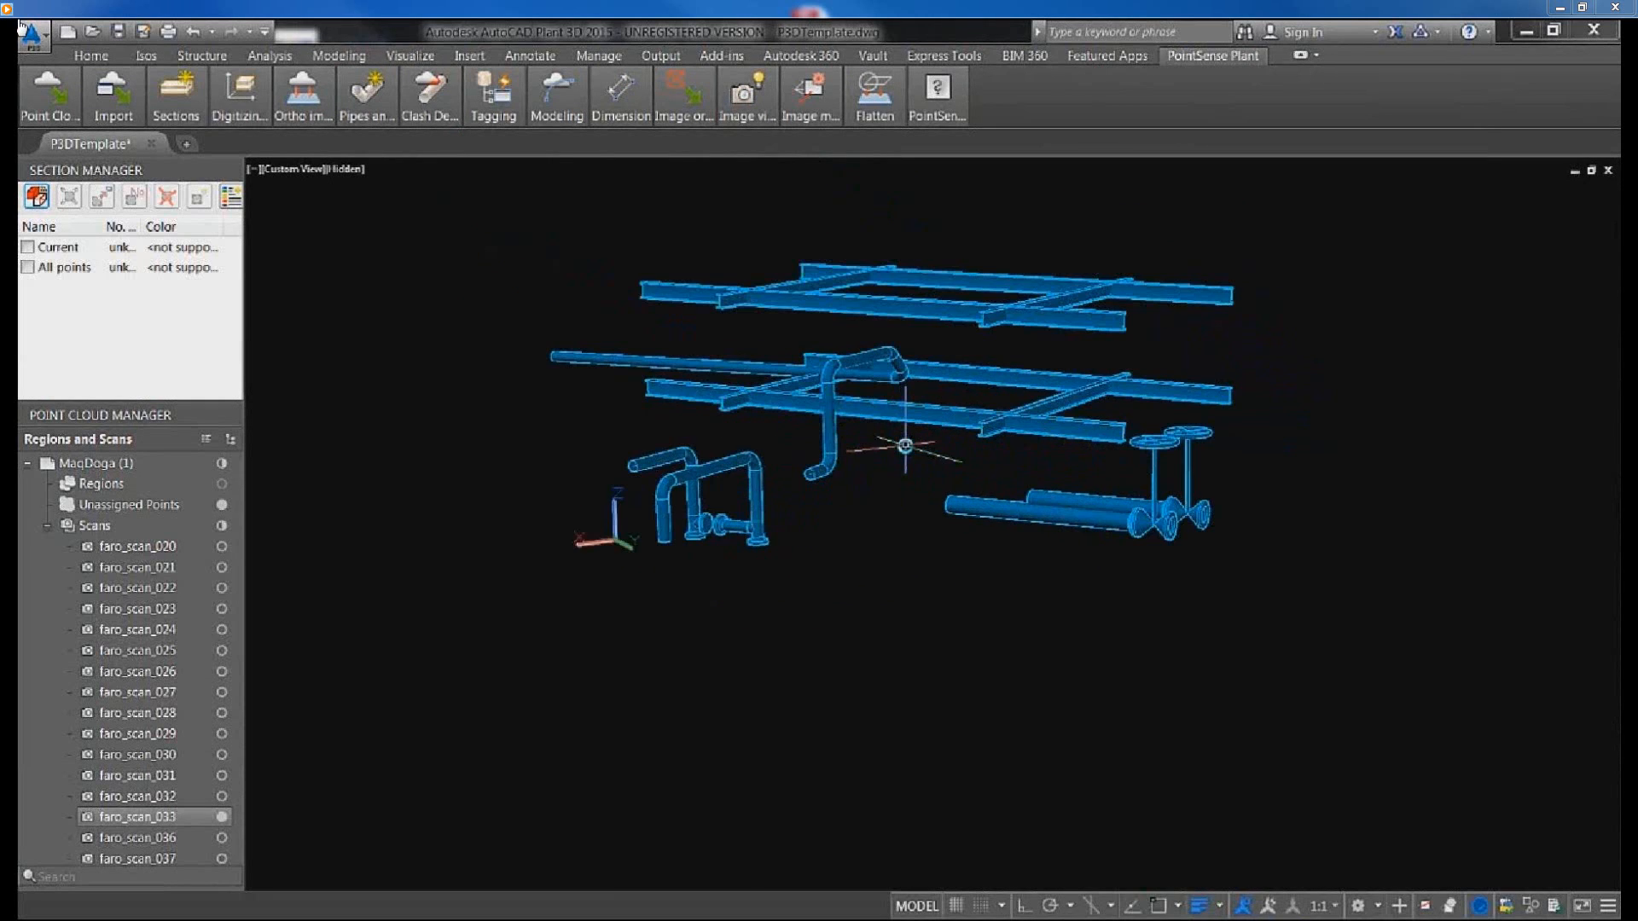
pyautogui.keyDown('shift'); pyautogui.moveTo(899, 467); pyautogui.dragTo(953, 509, button='middle'); pyautogui.keyUp('shift')
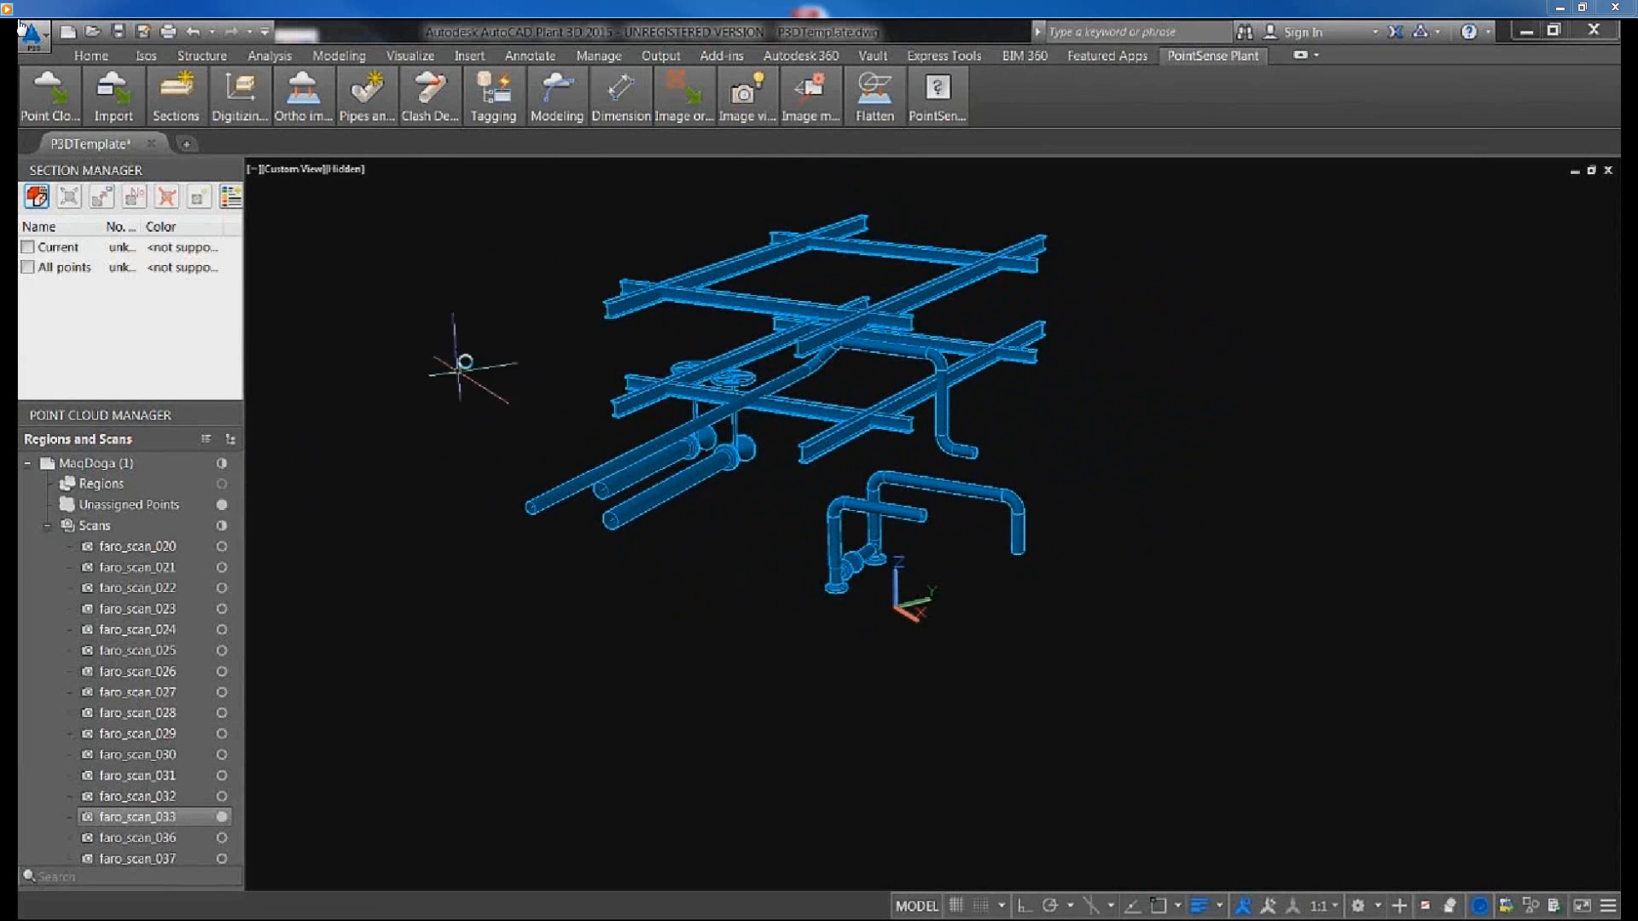
pyautogui.click(607, 305)
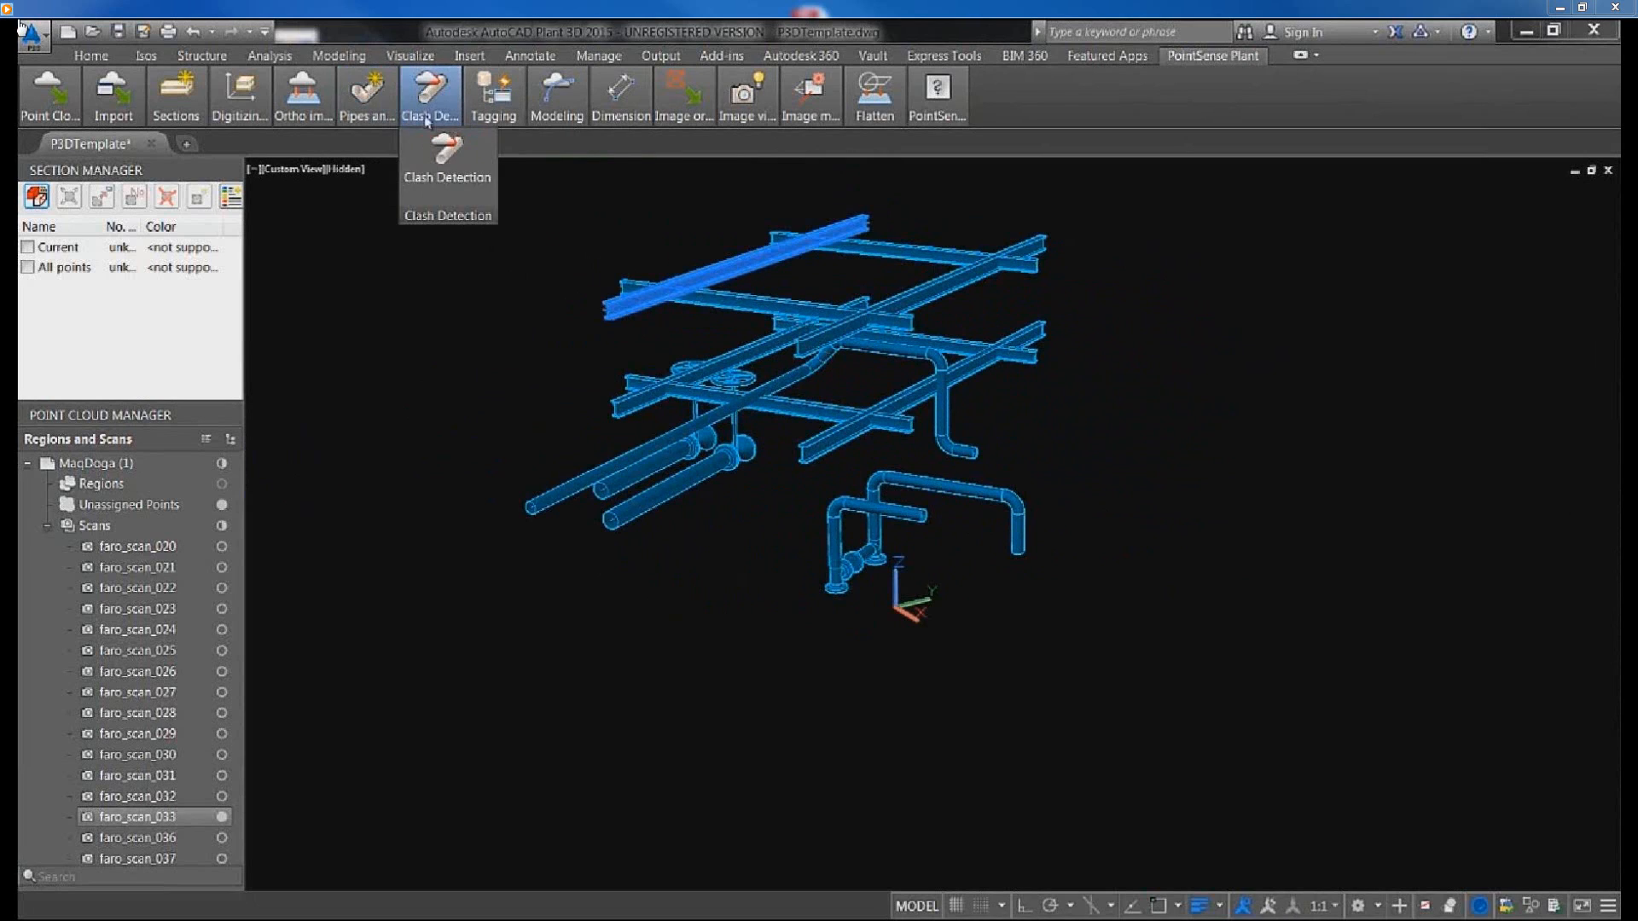
pyautogui.moveTo(367, 101)
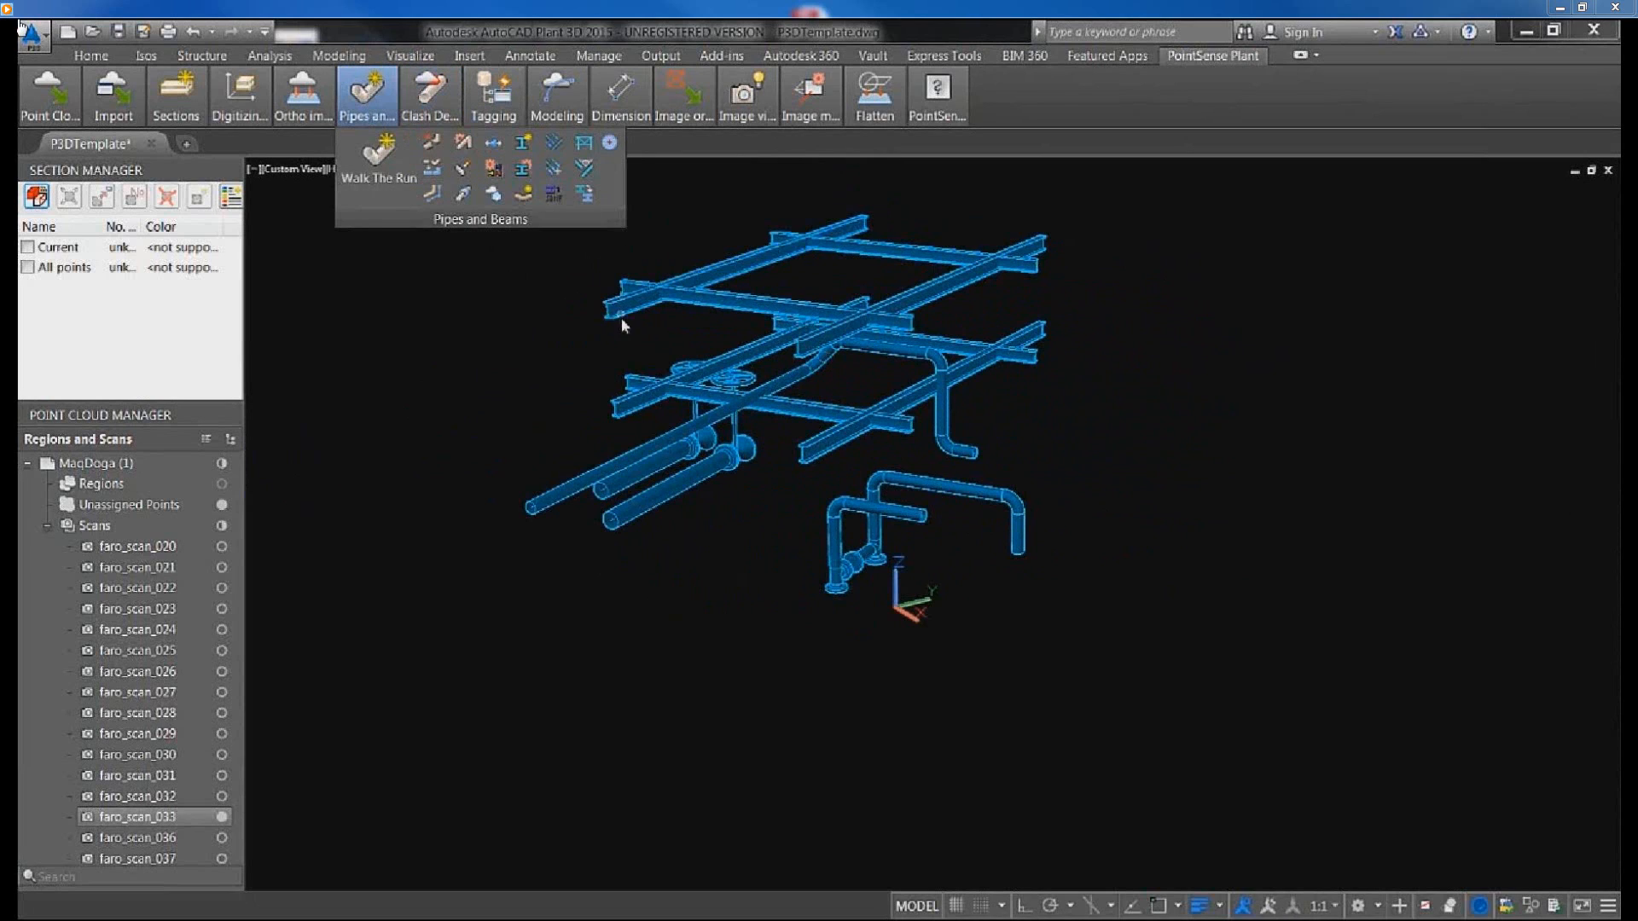
pyautogui.click(815, 350)
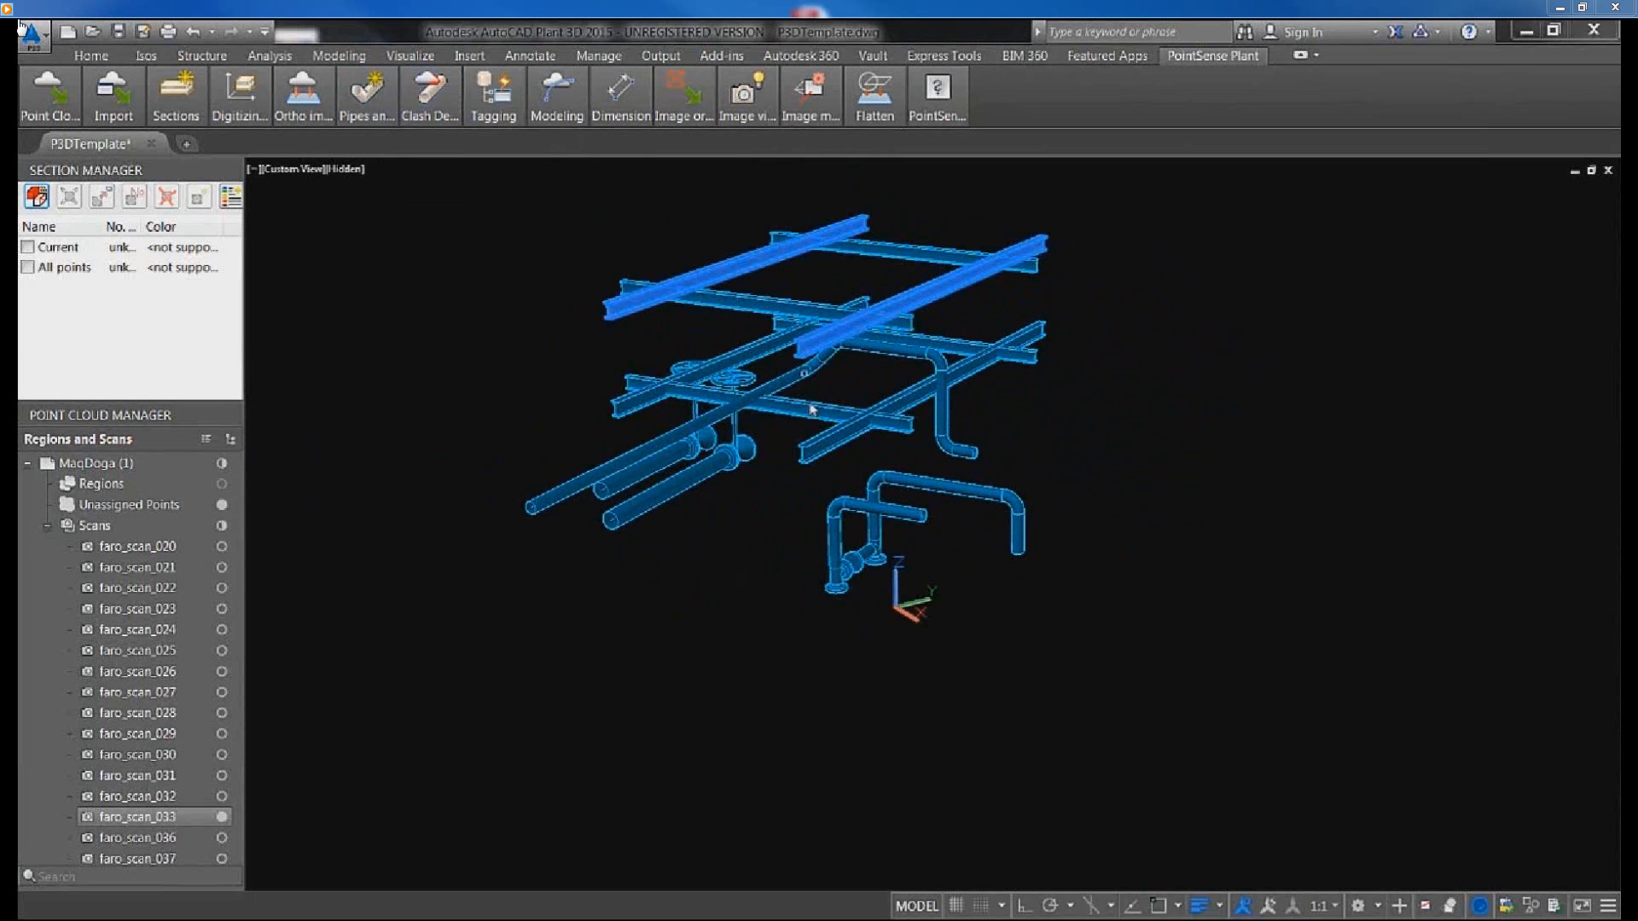
pyautogui.click(815, 455)
pyautogui.click(627, 412)
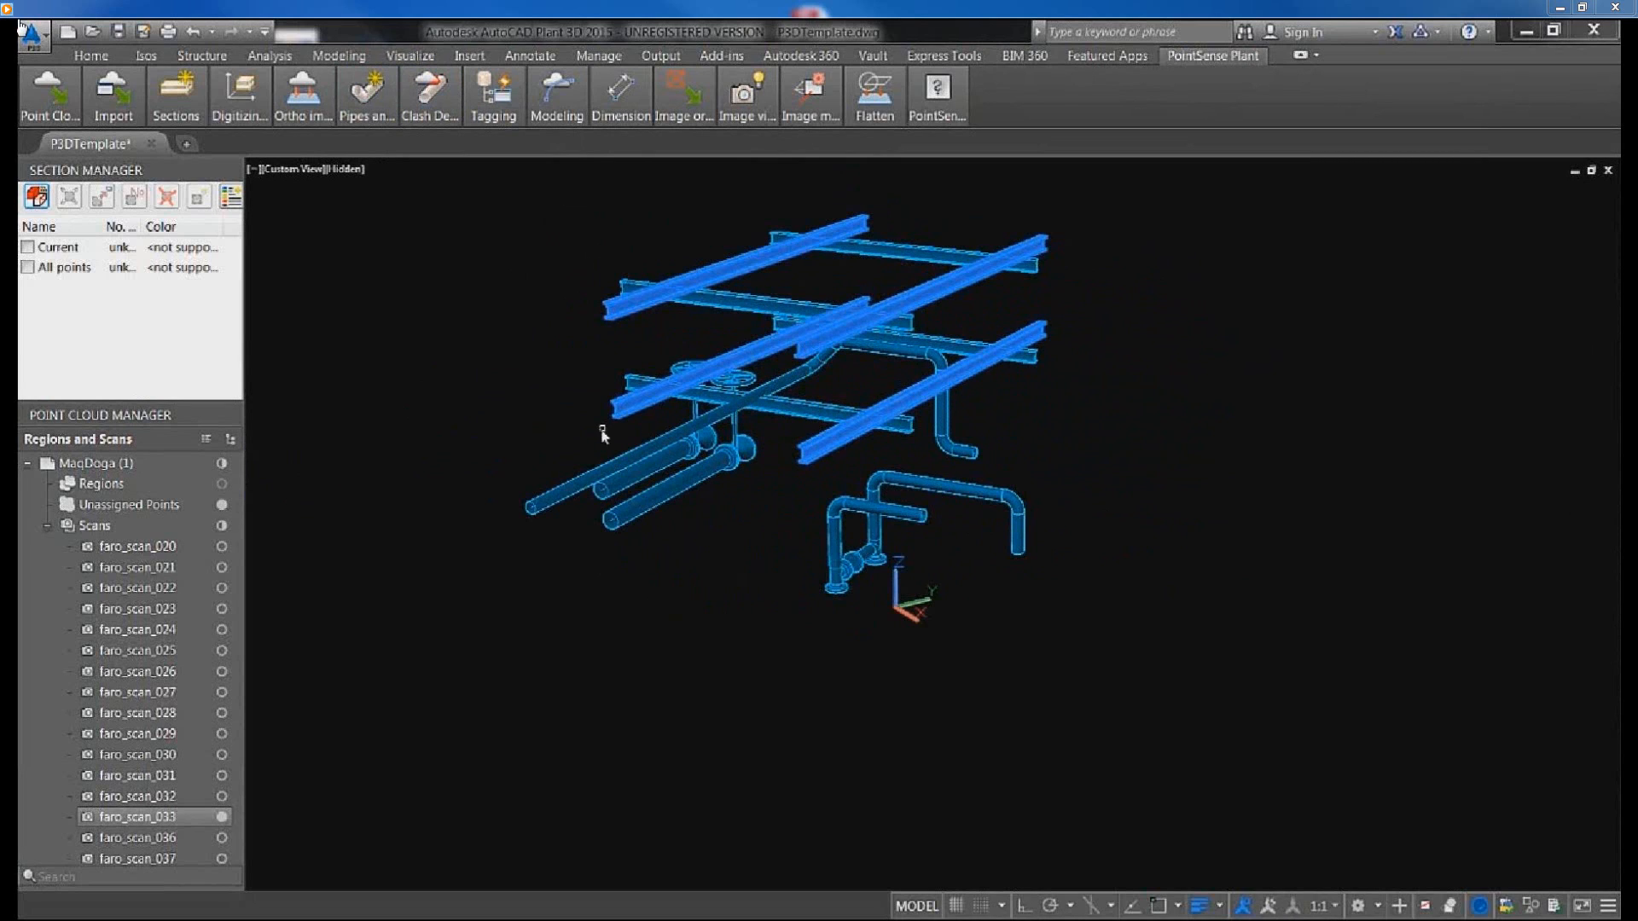
pyautogui.press('Return')
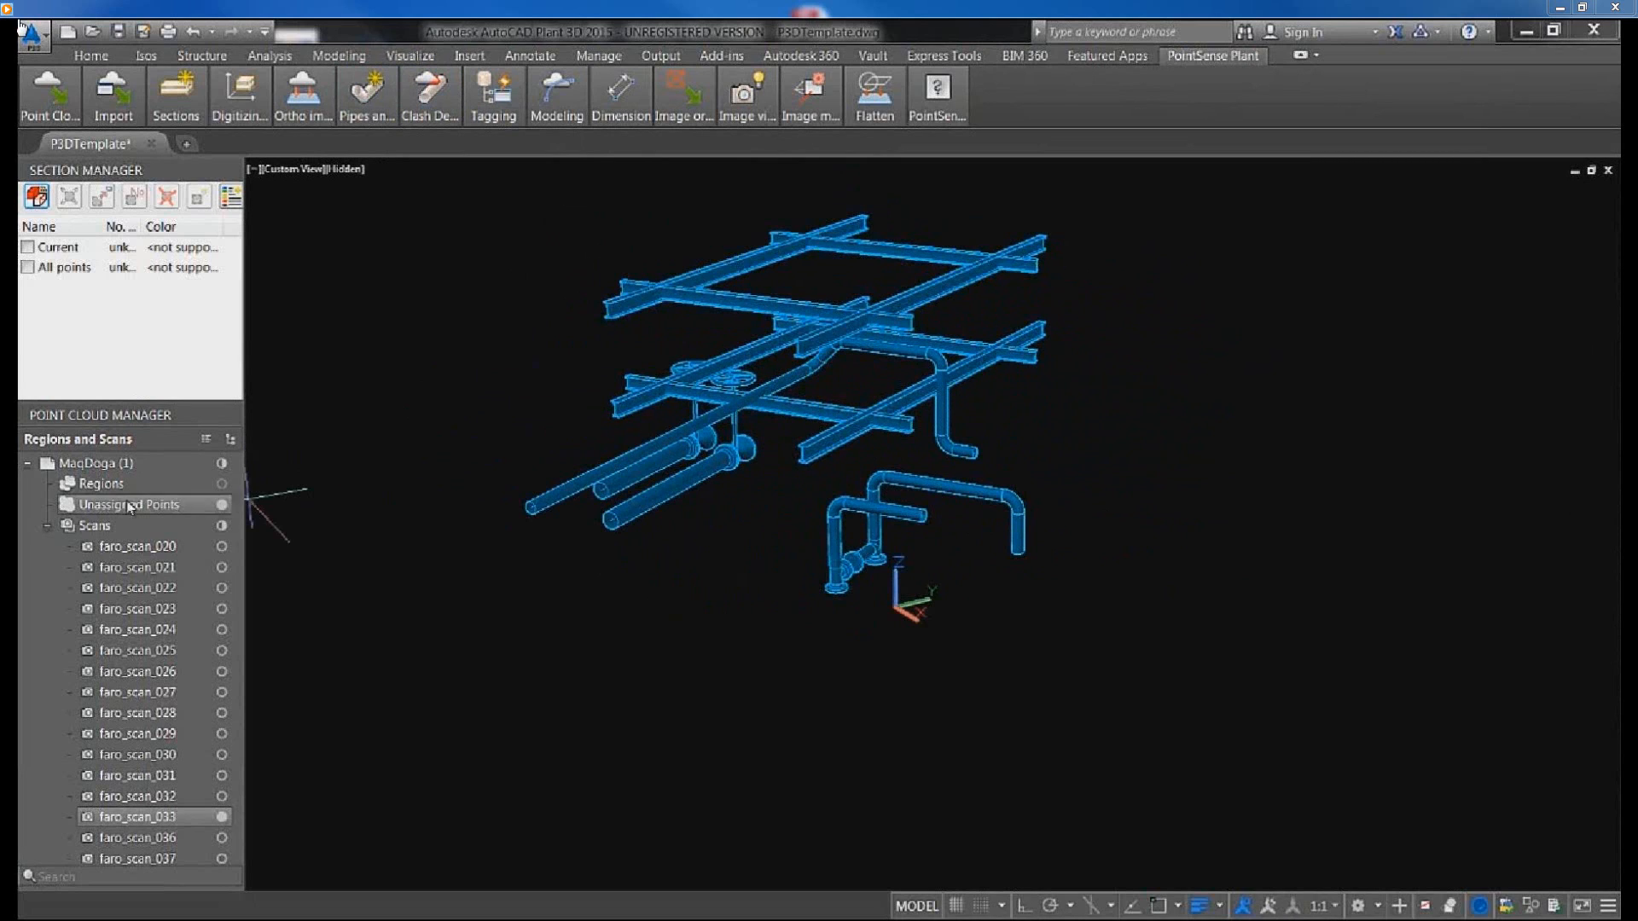
# Show all points of every scan and extend the four longitudinal girders along the scanned pipe rack.
pyautogui.click(220, 465)
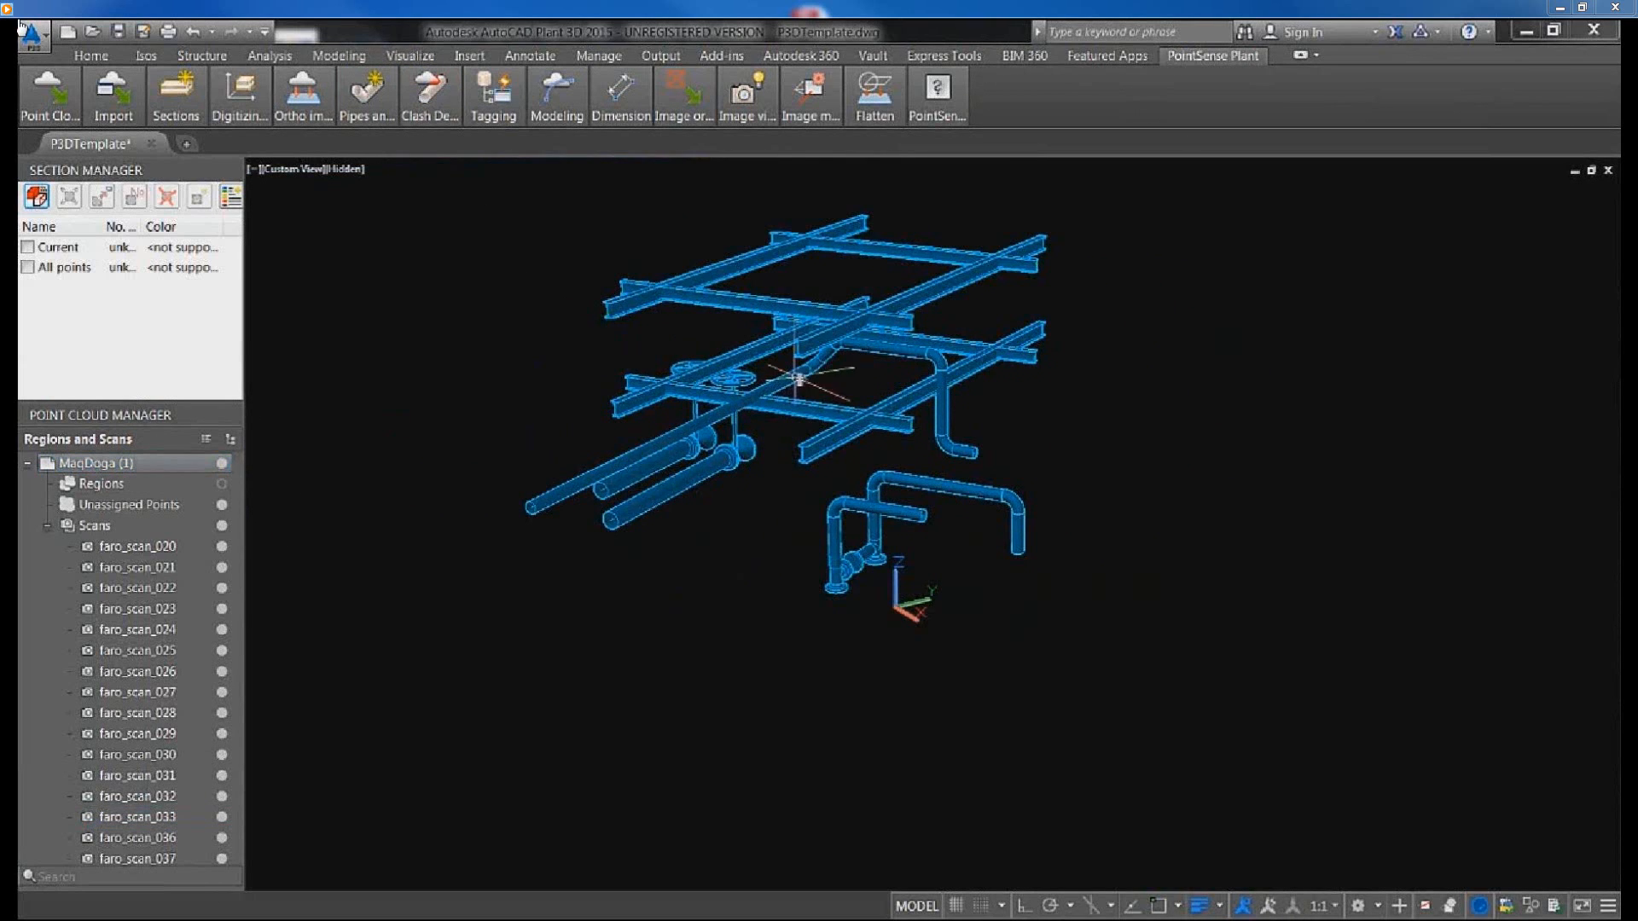
pyautogui.scroll(-3, 798, 365)
pyautogui.click(27, 267)
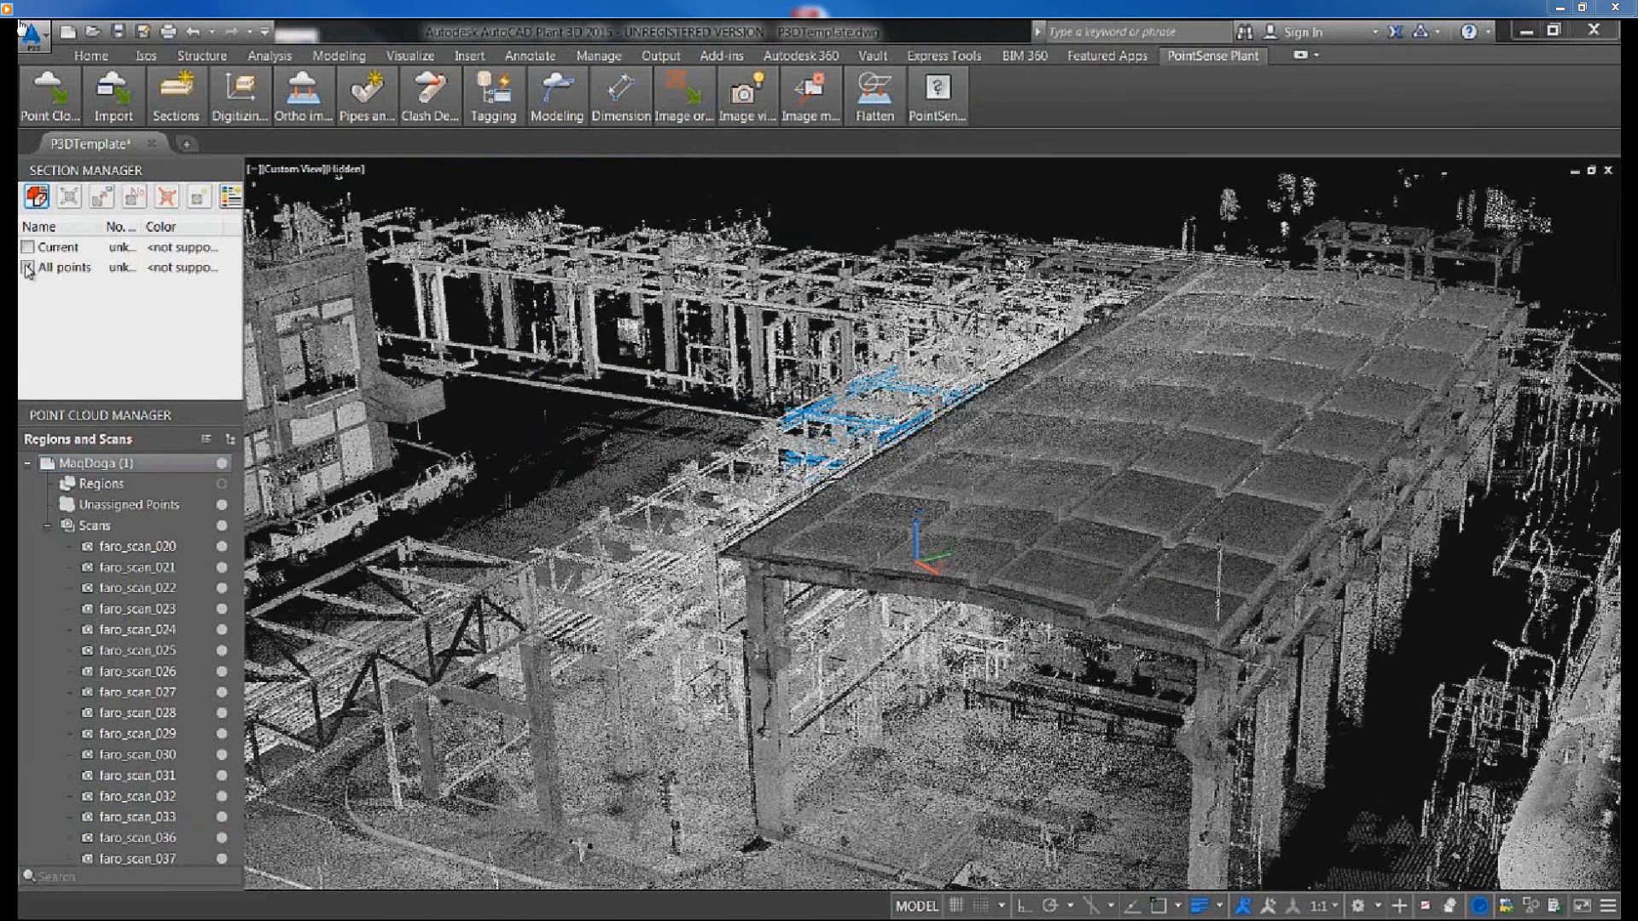
pyautogui.moveTo(359, 92)
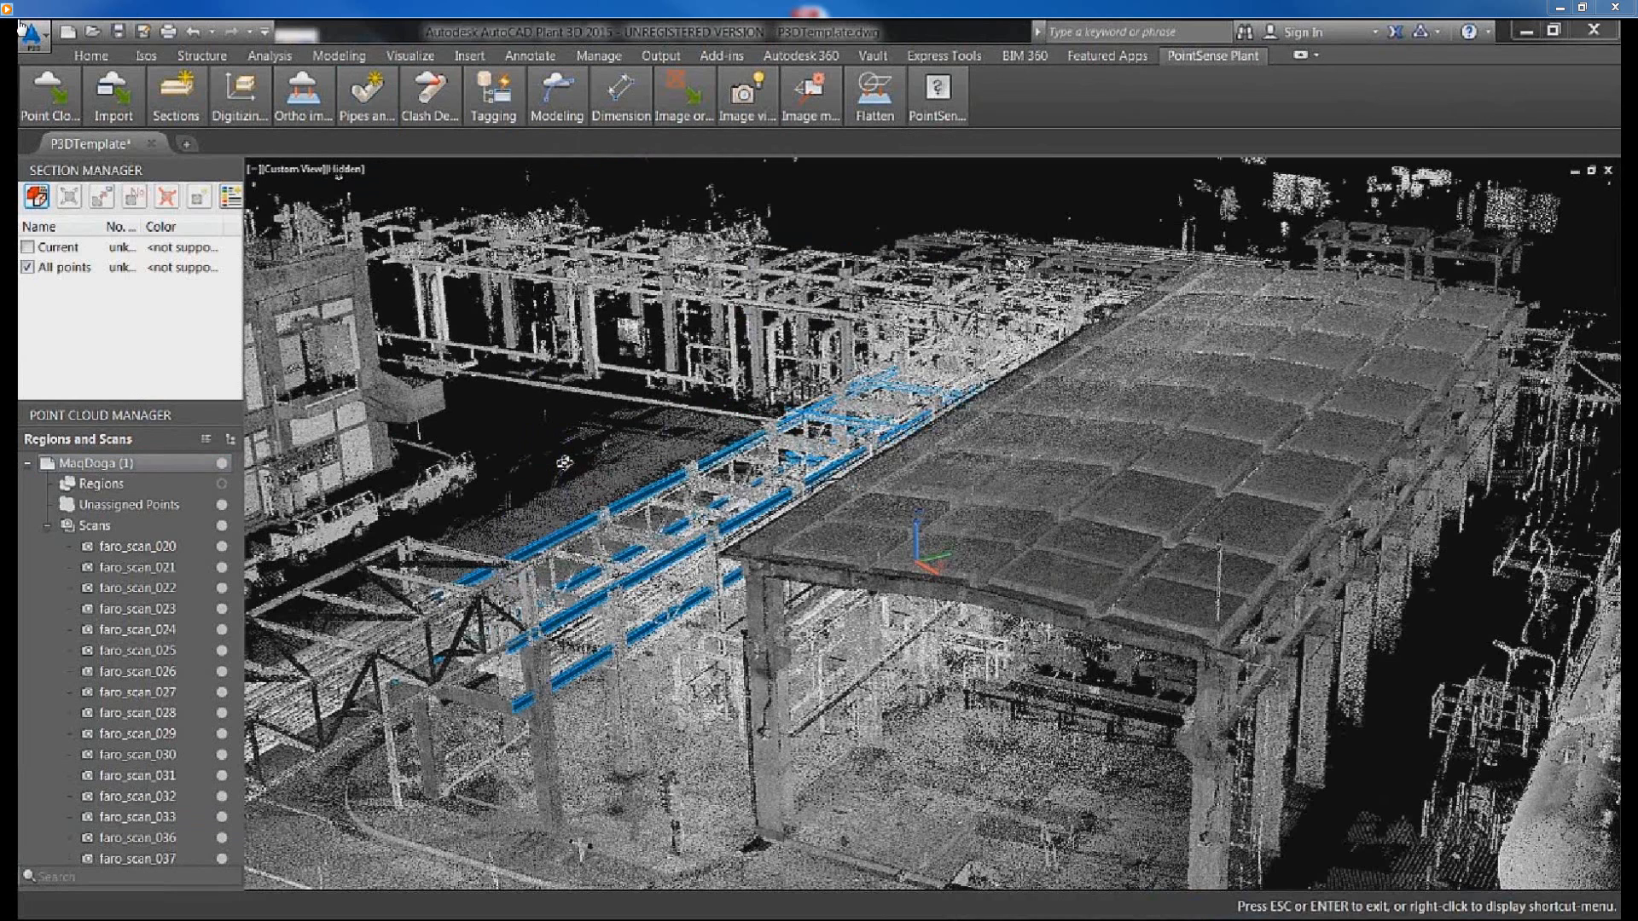
# Isolate faro_scan_033 and navigate to its scan view to reach the modelled flanged pipe runs.
pyautogui.rightClick(195, 819)
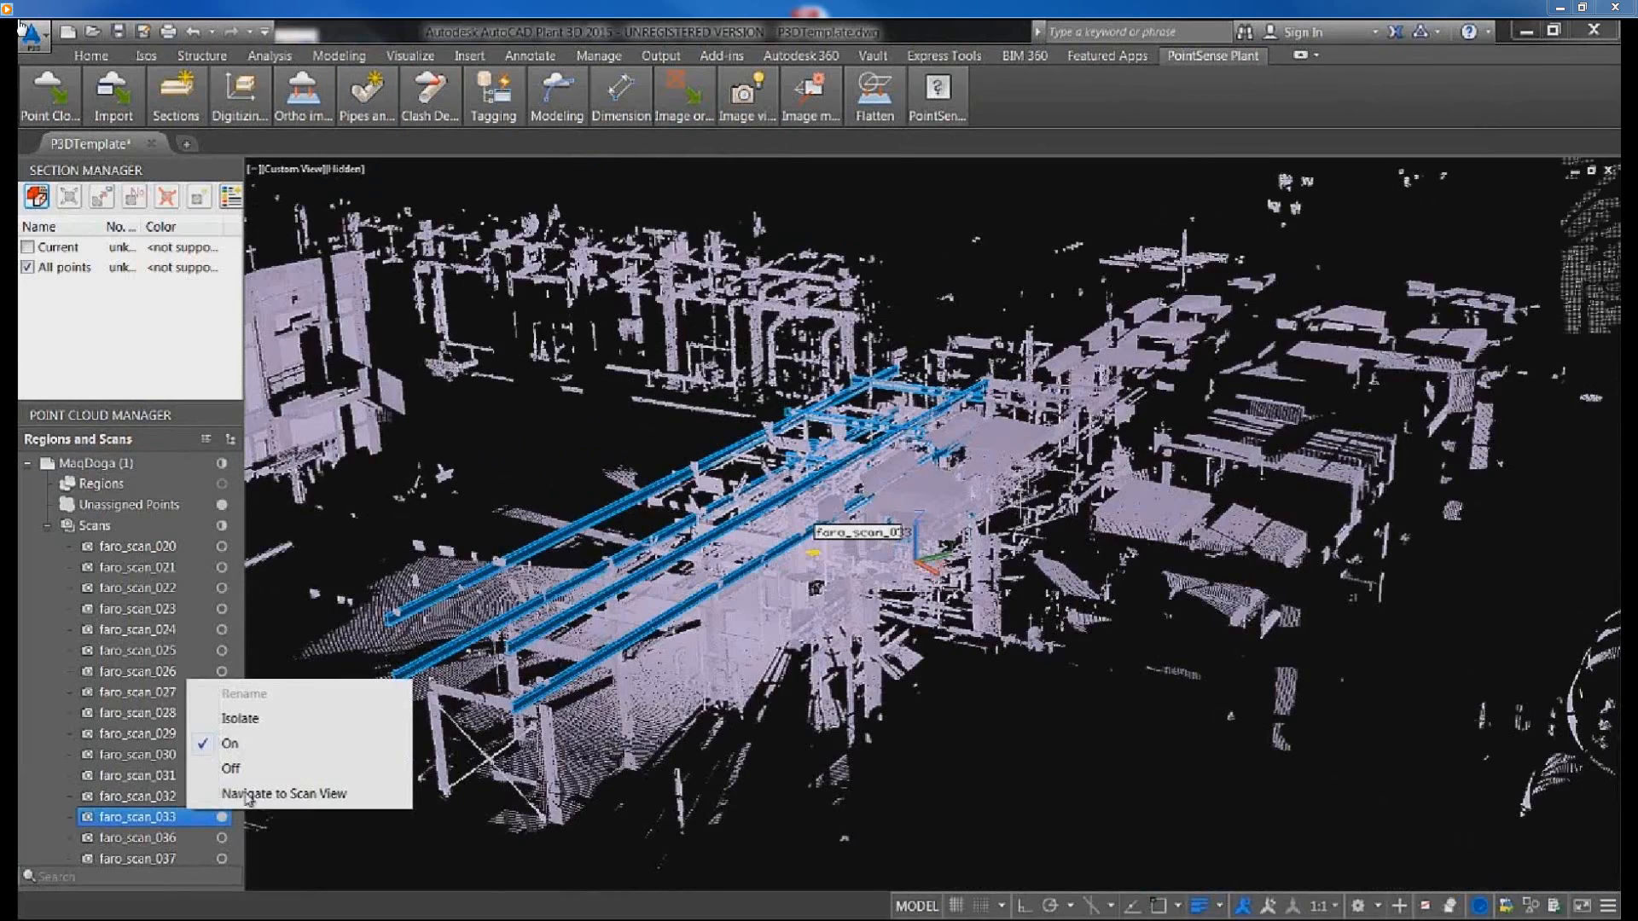
pyautogui.click(248, 794)
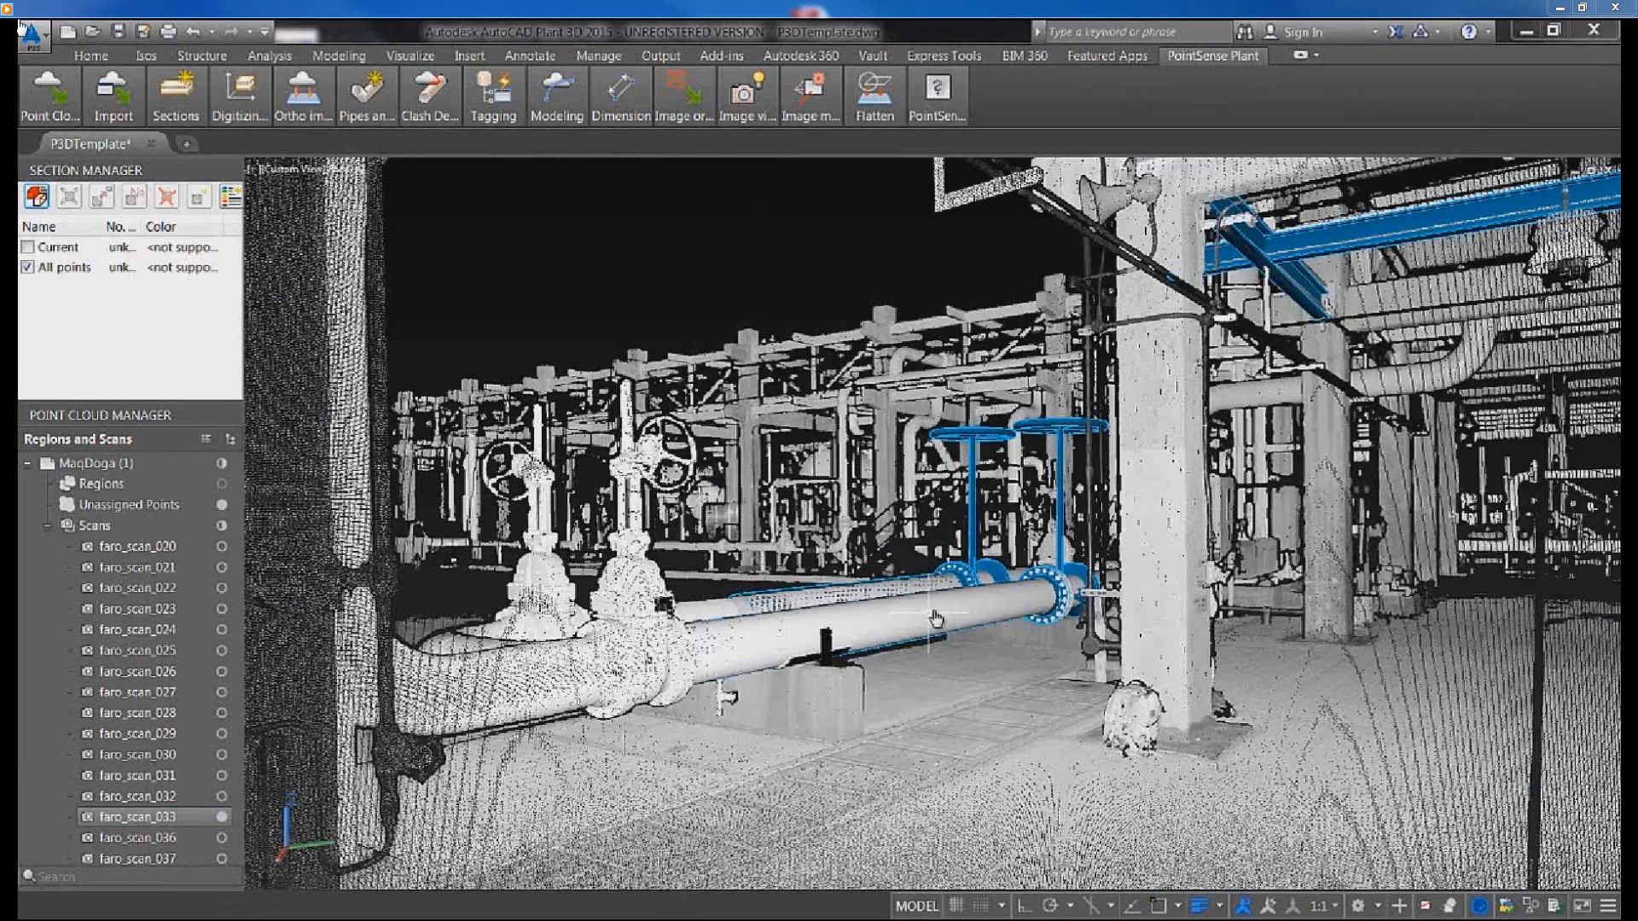
pyautogui.scroll(3, 936, 619)
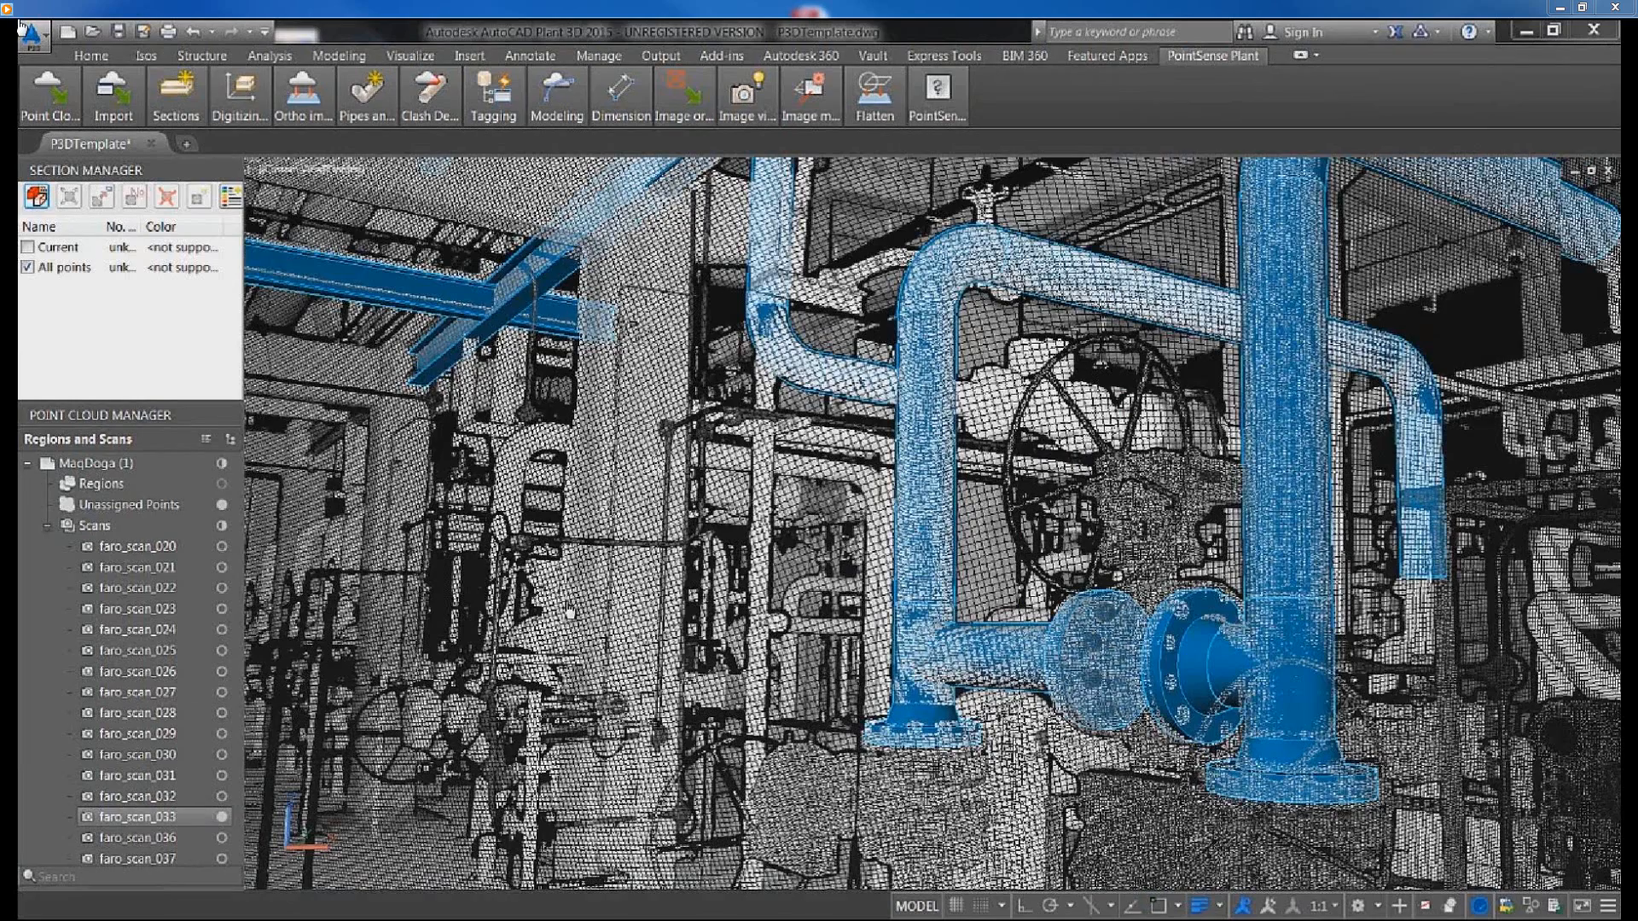
# Apply constraints to the flanged pipe run with the tee, using Strategy 2, which prioritizes the KPM object definition.
pyautogui.click(367, 96)
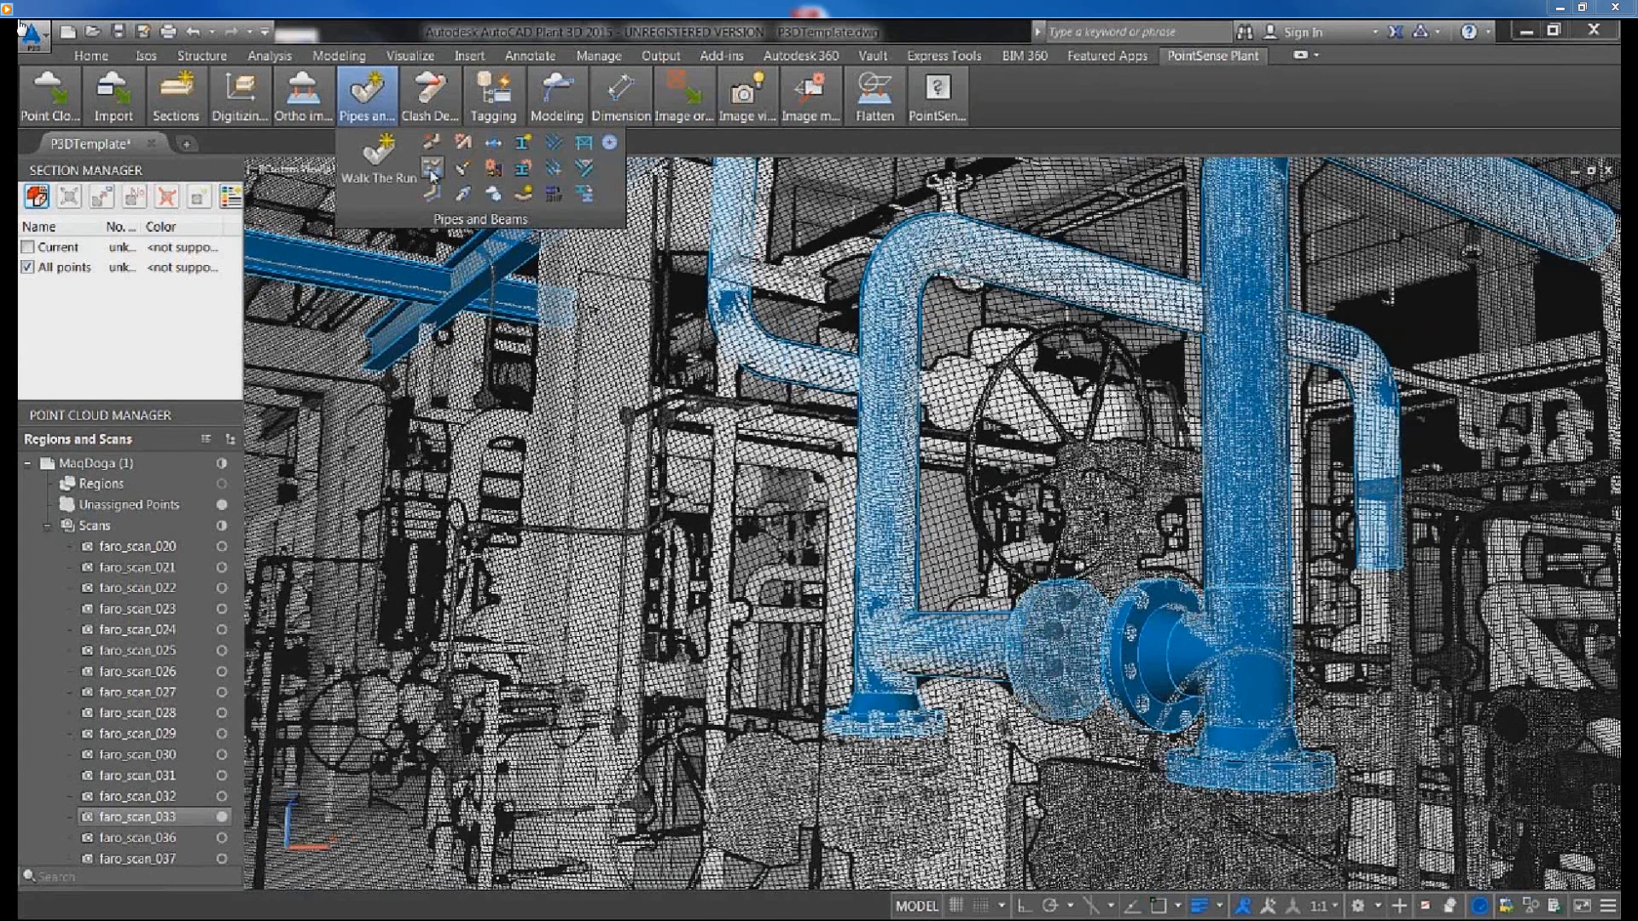
pyautogui.click(432, 170)
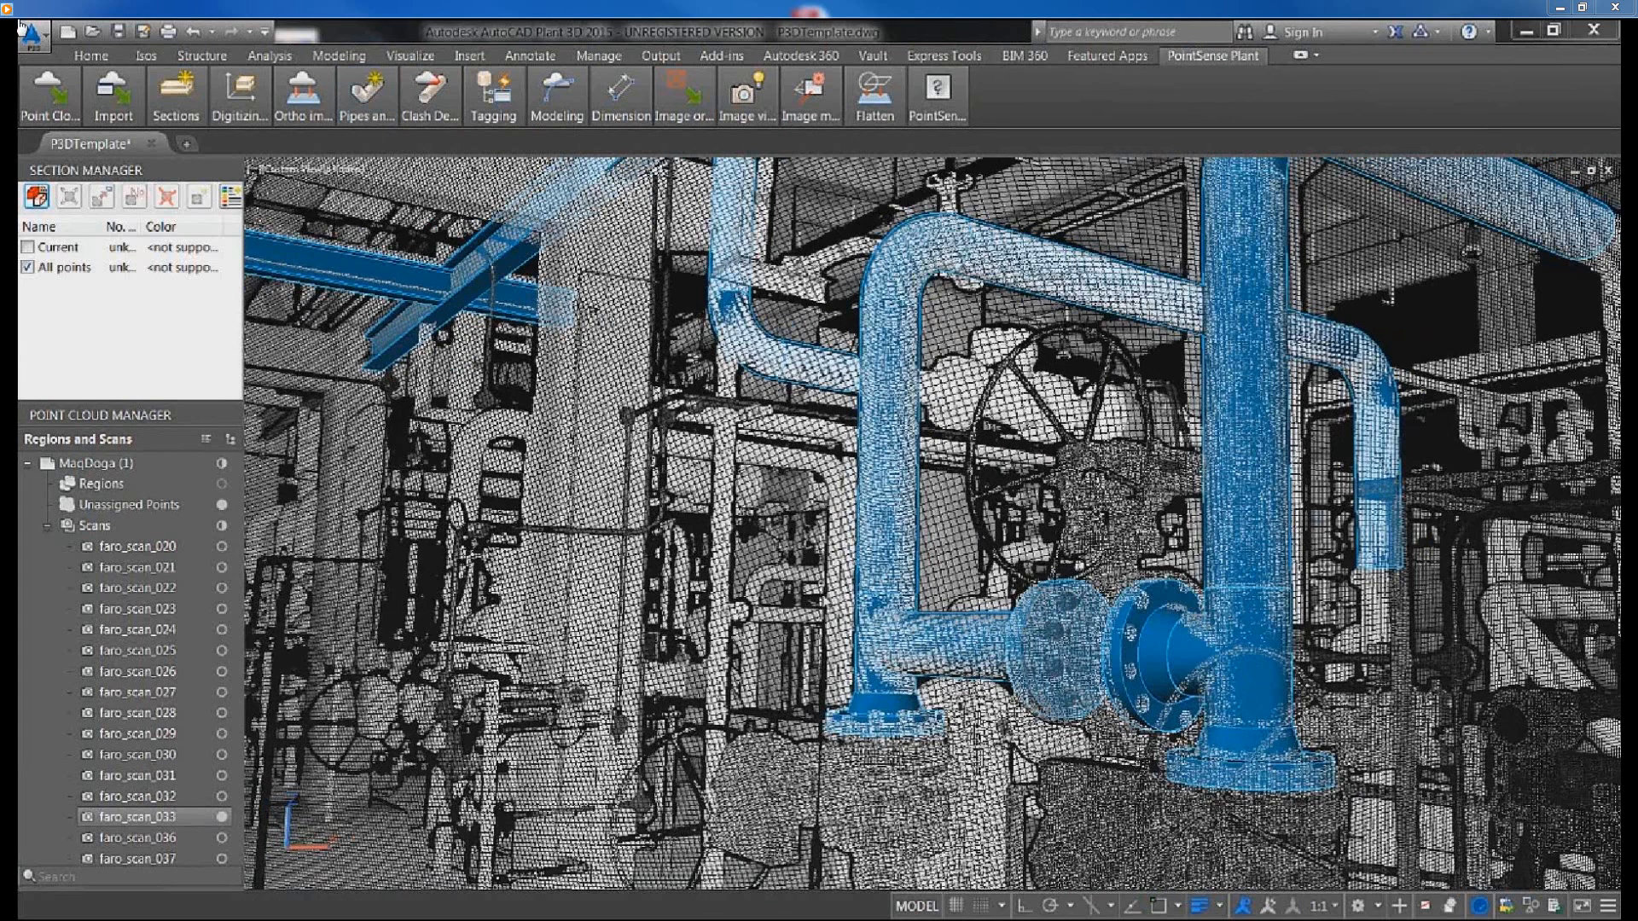
pyautogui.click(883, 700)
pyautogui.press('Return')
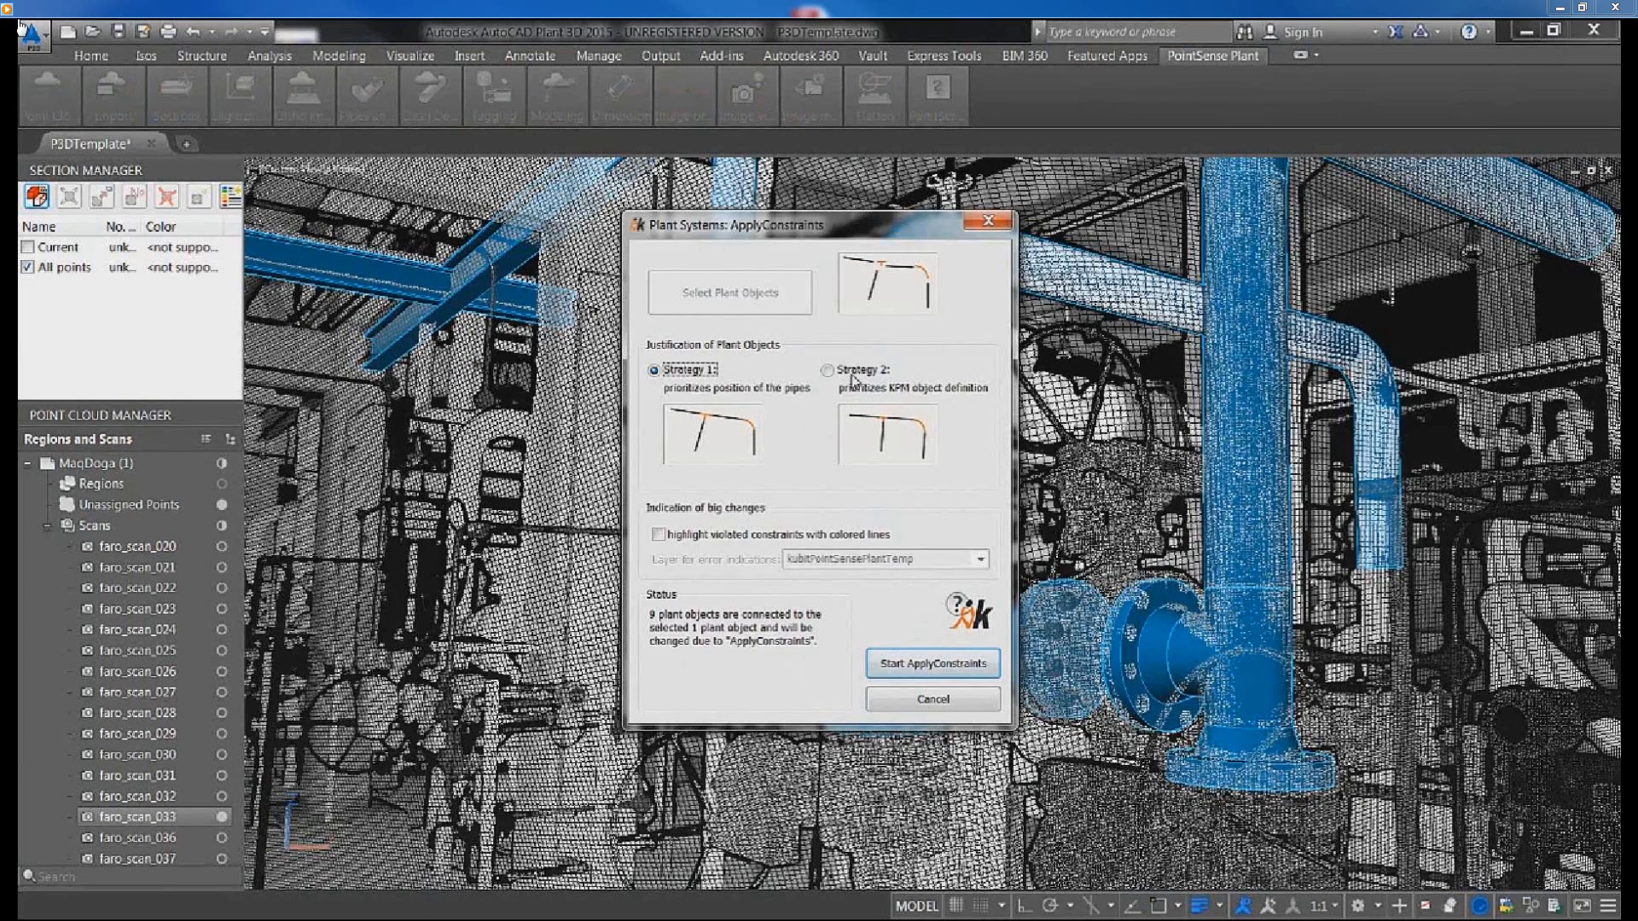
pyautogui.click(853, 375)
pyautogui.click(944, 664)
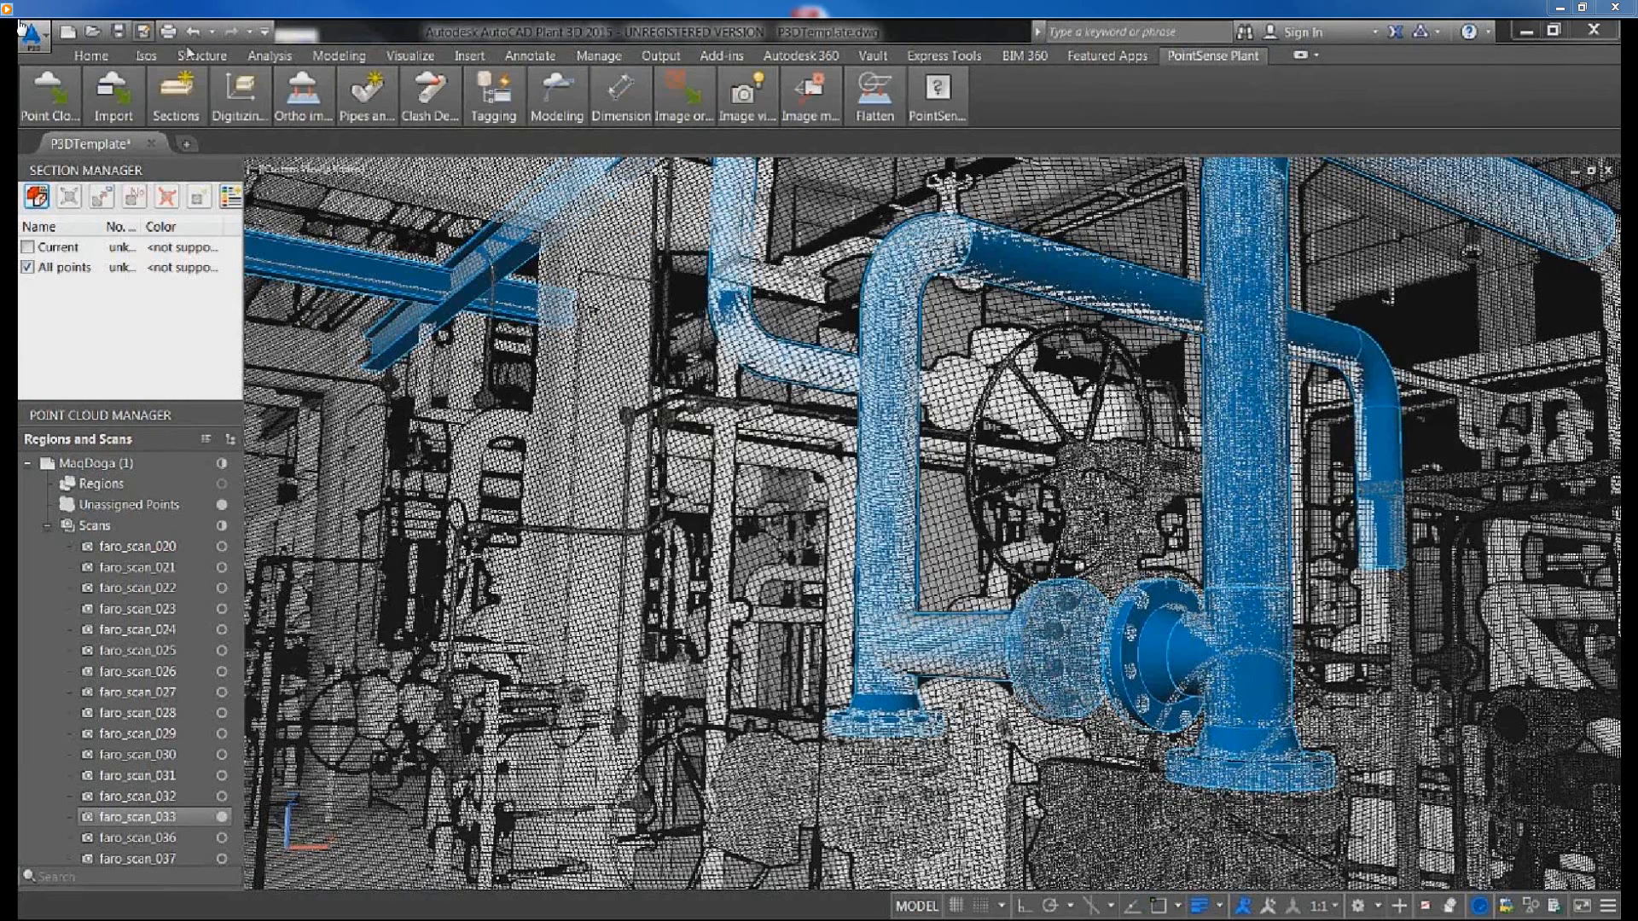
# Export the constrained pipe run as Plant 3D objects.
pyautogui.click(367, 96)
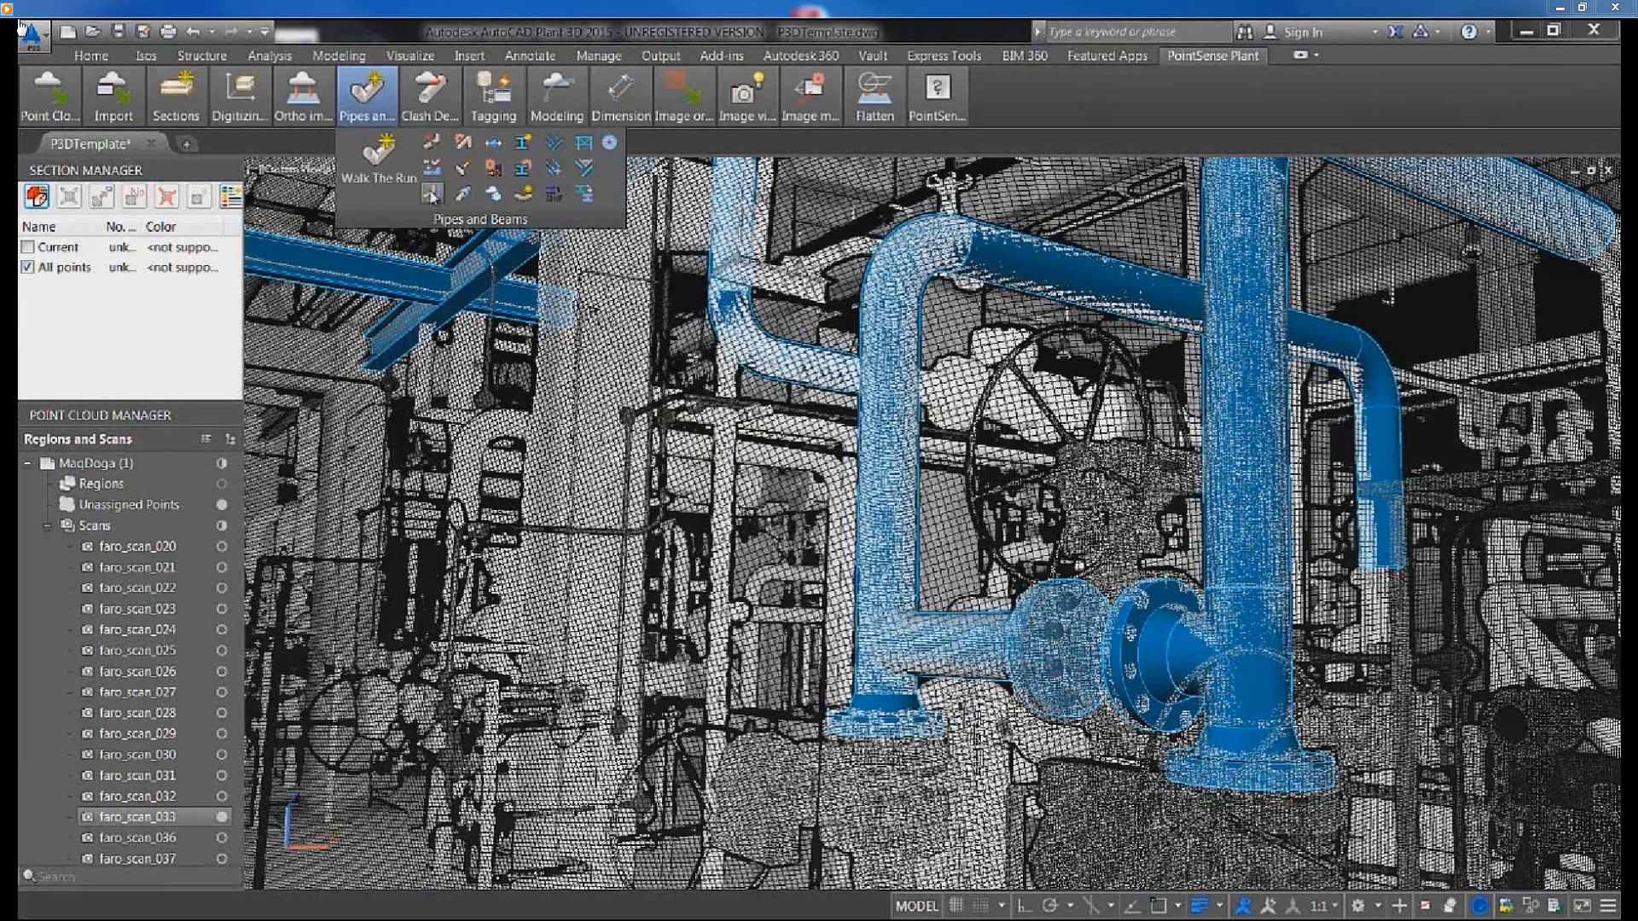
pyautogui.click(432, 194)
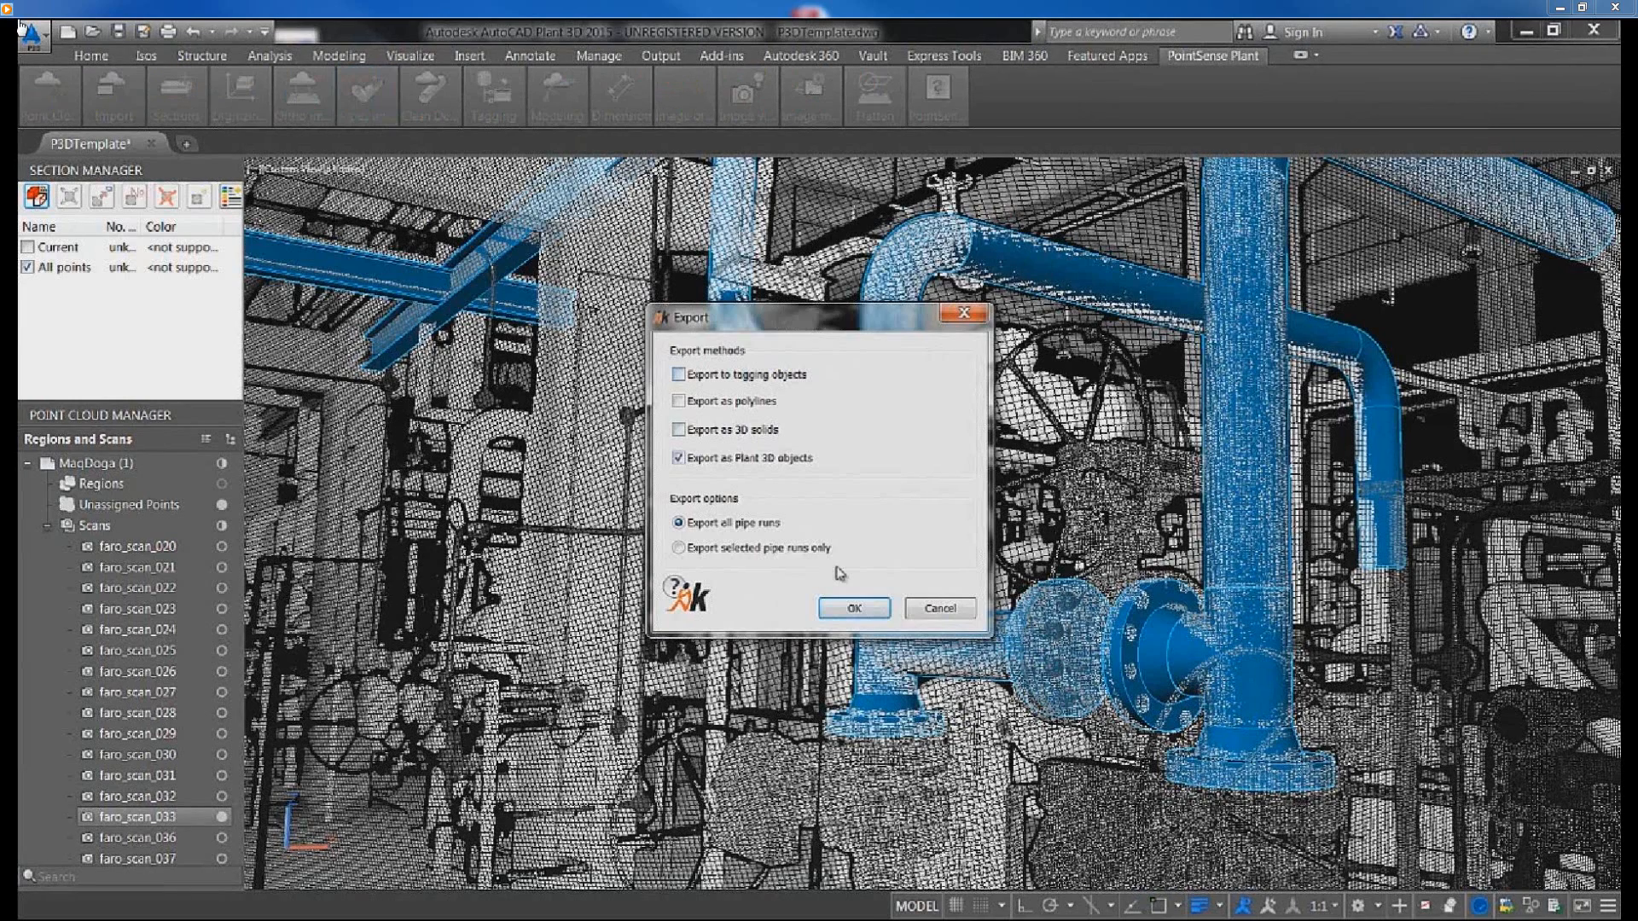
pyautogui.click(855, 609)
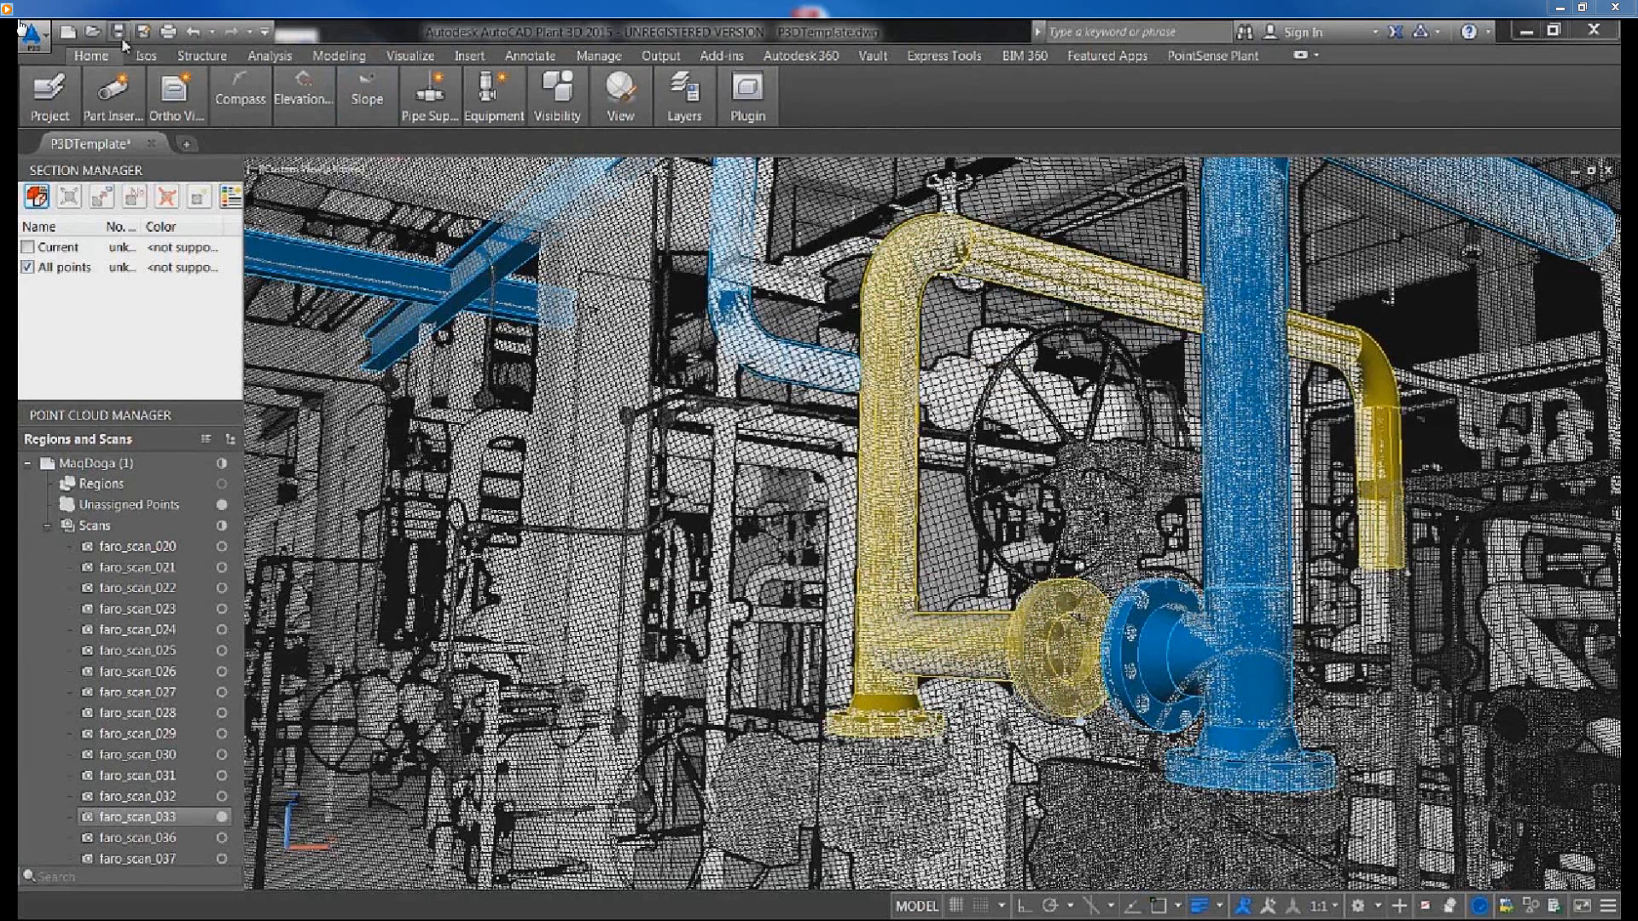
# Create a quick isometric from everything in the model with the Check_ANSI-B iso style.
pyautogui.click(146, 56)
pyautogui.moveTo(50, 107)
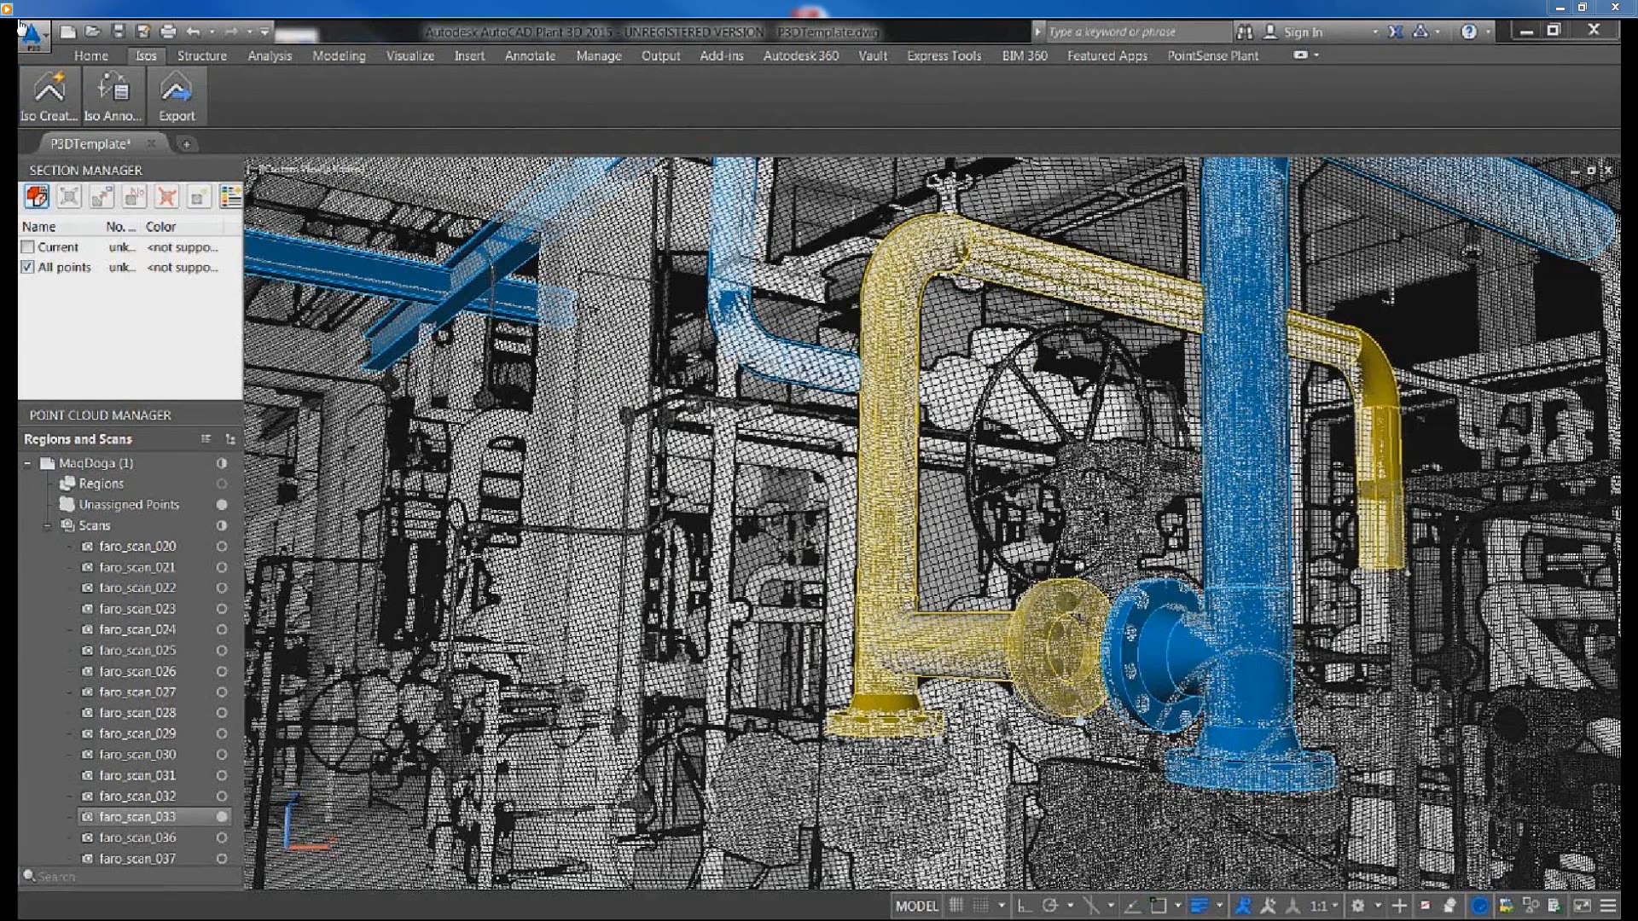
pyautogui.hotkey('ctrl', 'a')
pyautogui.press('Return')
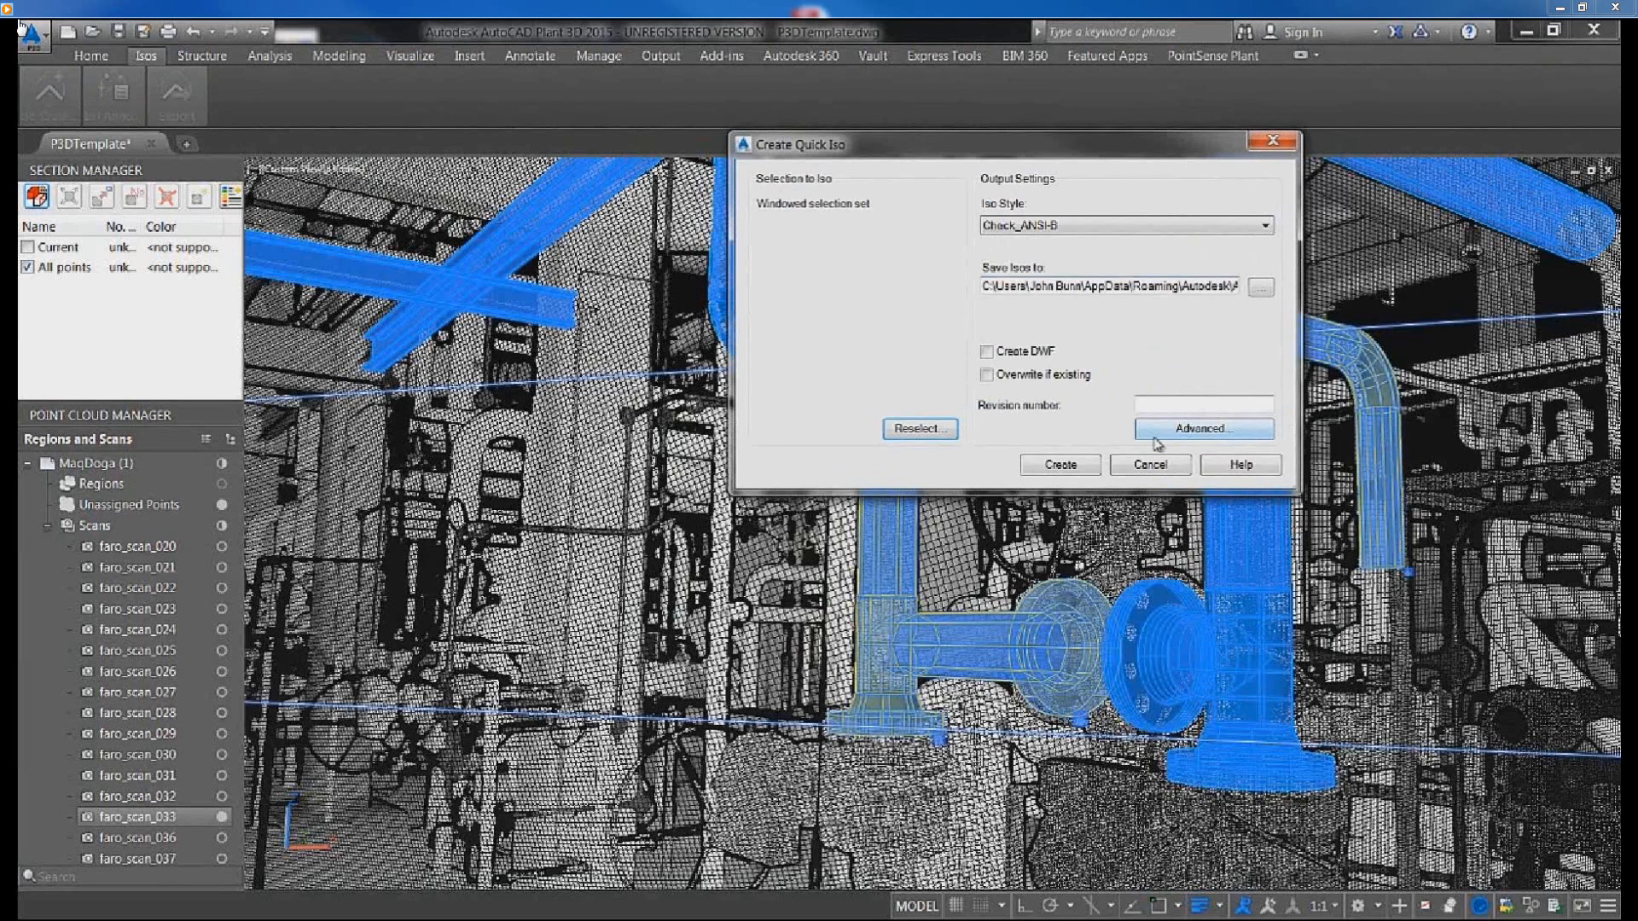
pyautogui.click(1079, 466)
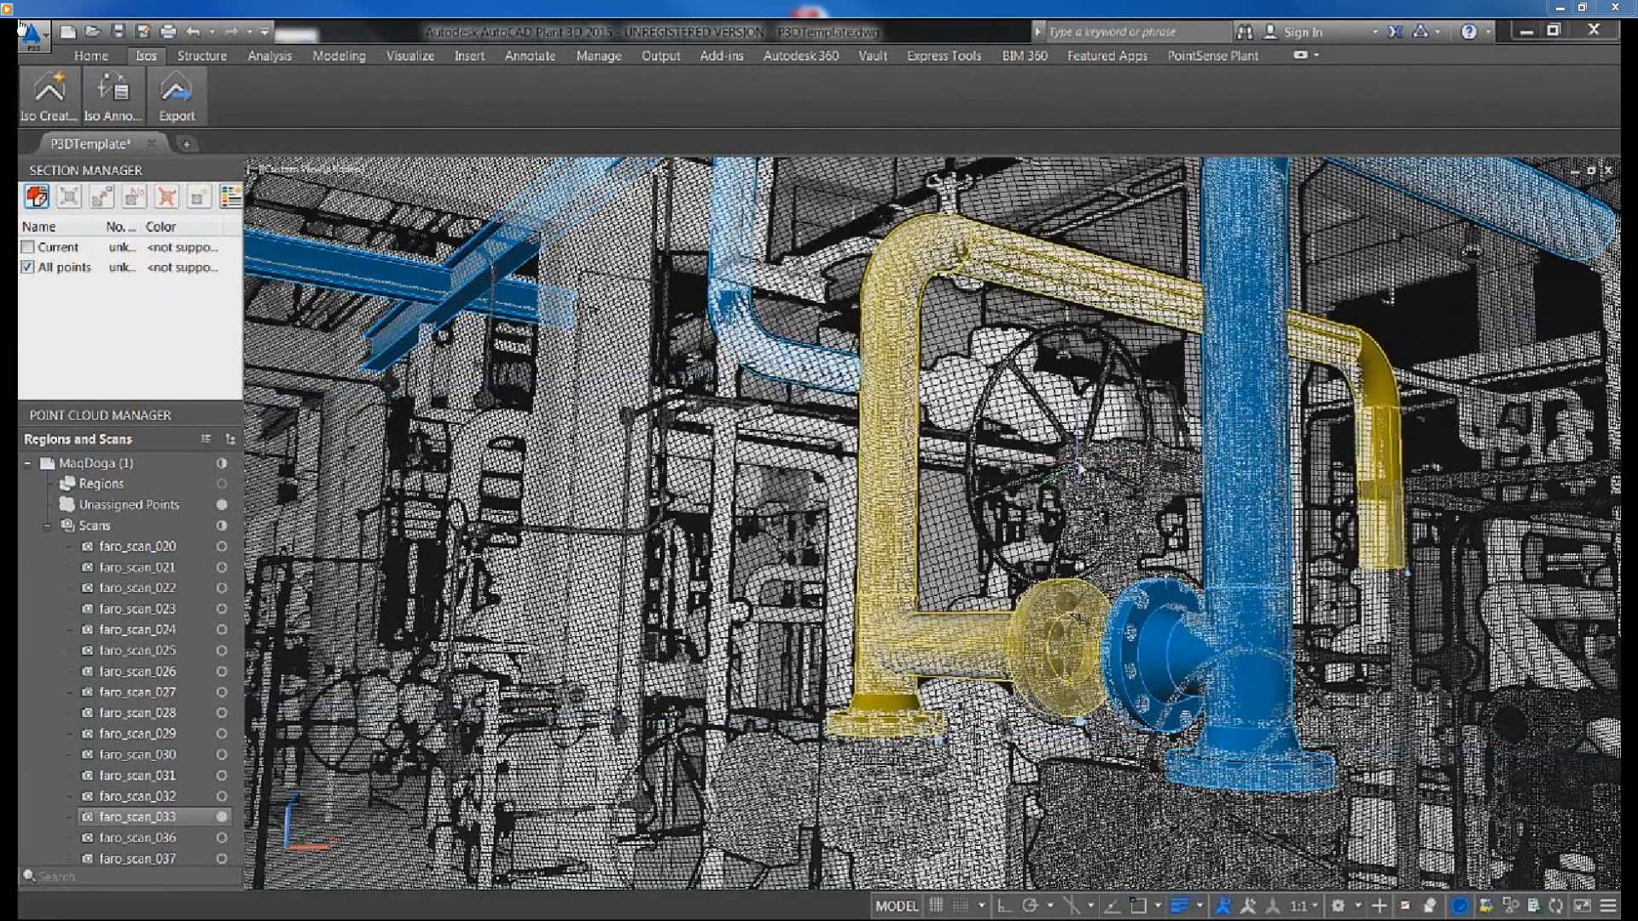
# Open the UserDefinedLine isometric drawing from the isometric creation details and examine its bill of materials.
pyautogui.click(1414, 870)
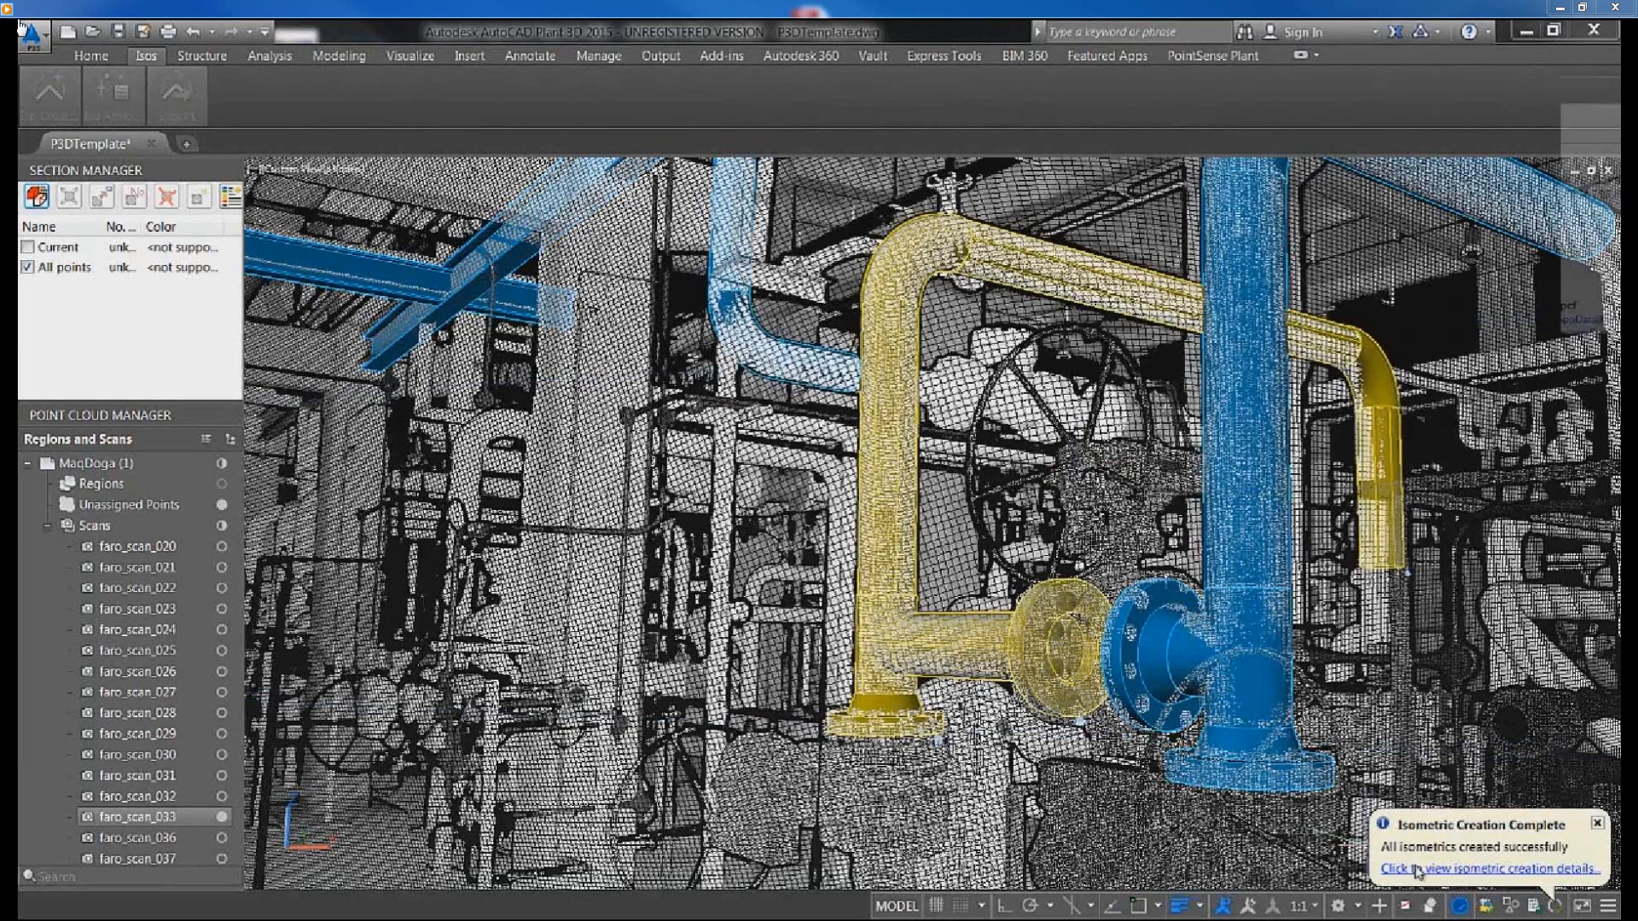
pyautogui.moveTo(1481, 93); pyautogui.dragTo(950, 88)
pyautogui.click(1144, 330)
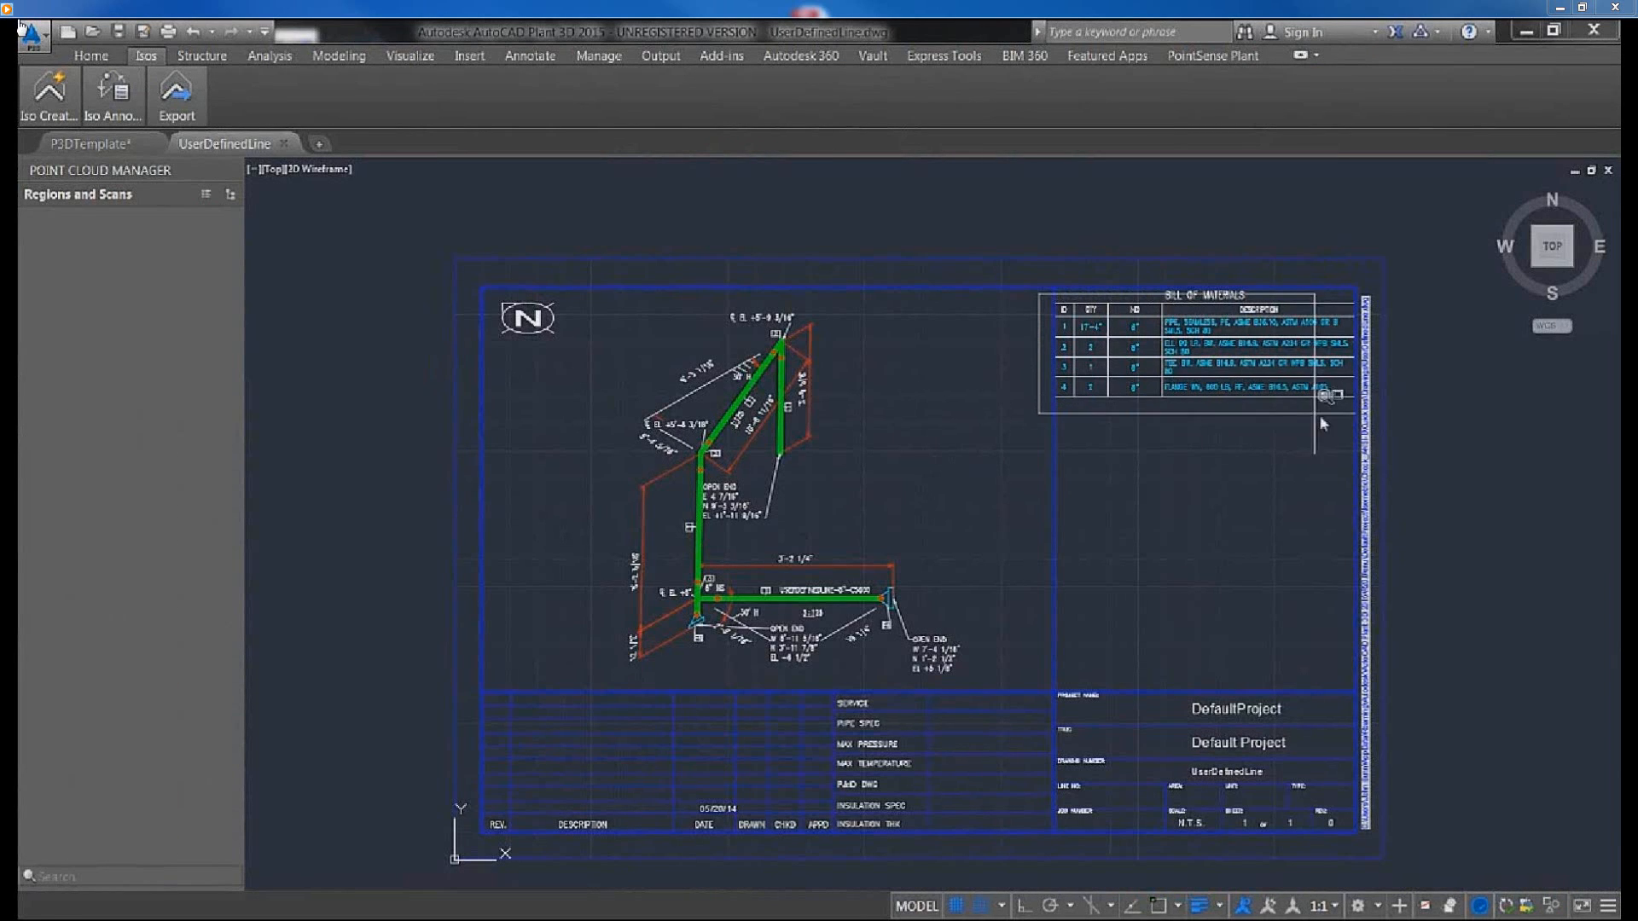
pyautogui.scroll(1, 1384, 407)
pyautogui.scroll(5, 1384, 409)
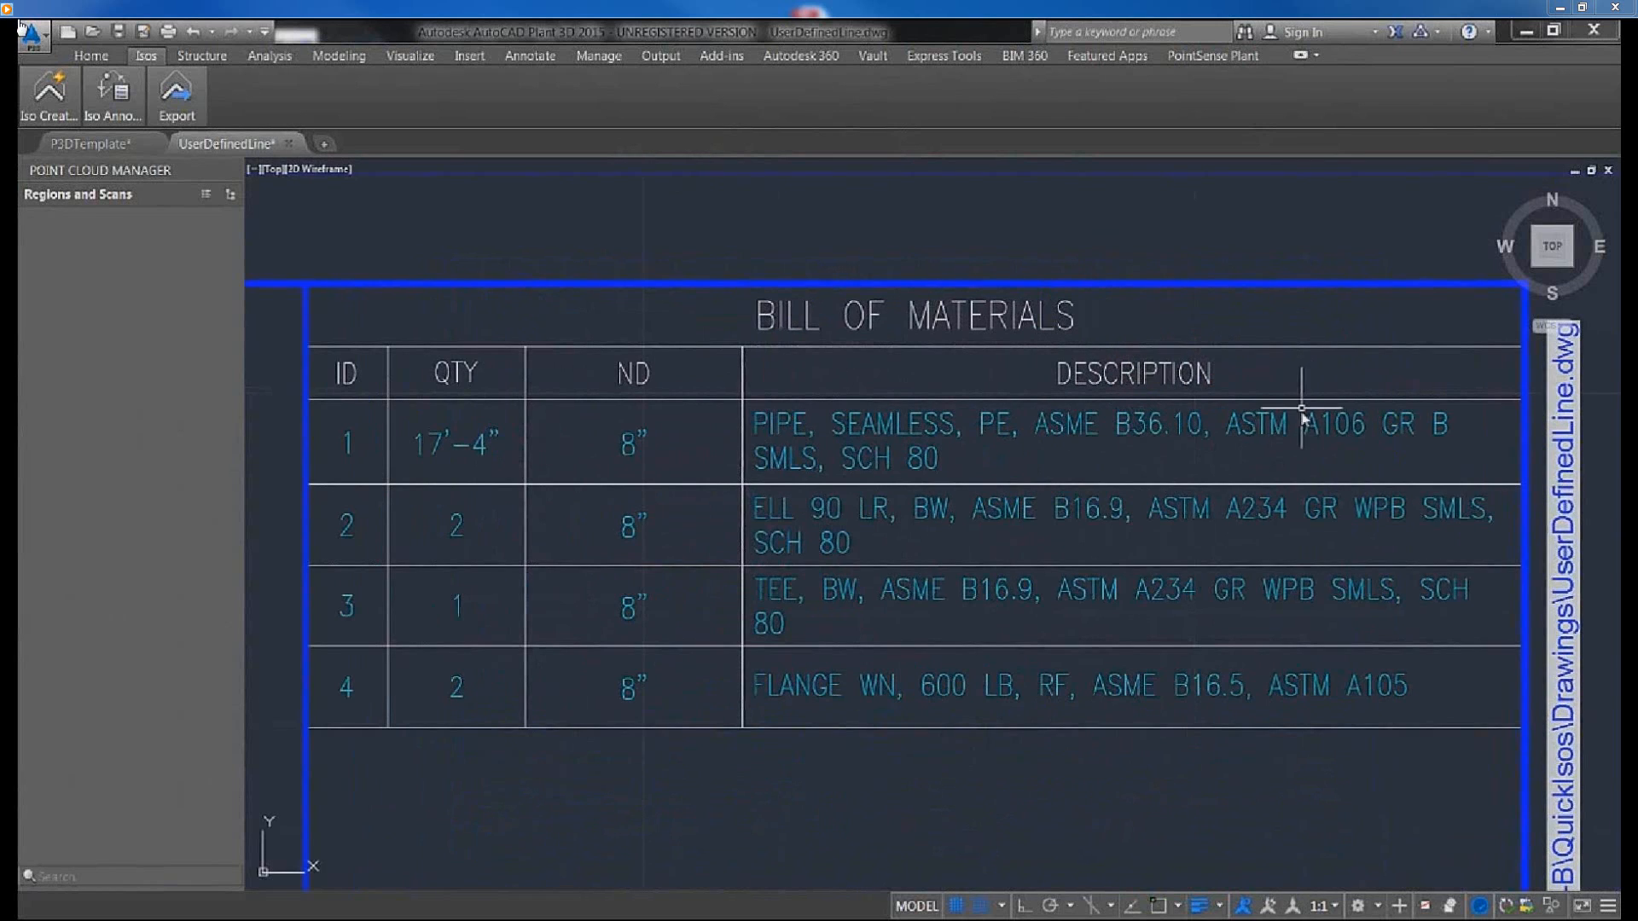
pyautogui.scroll(-4, 1412, 371)
pyautogui.scroll(-2, 1412, 371)
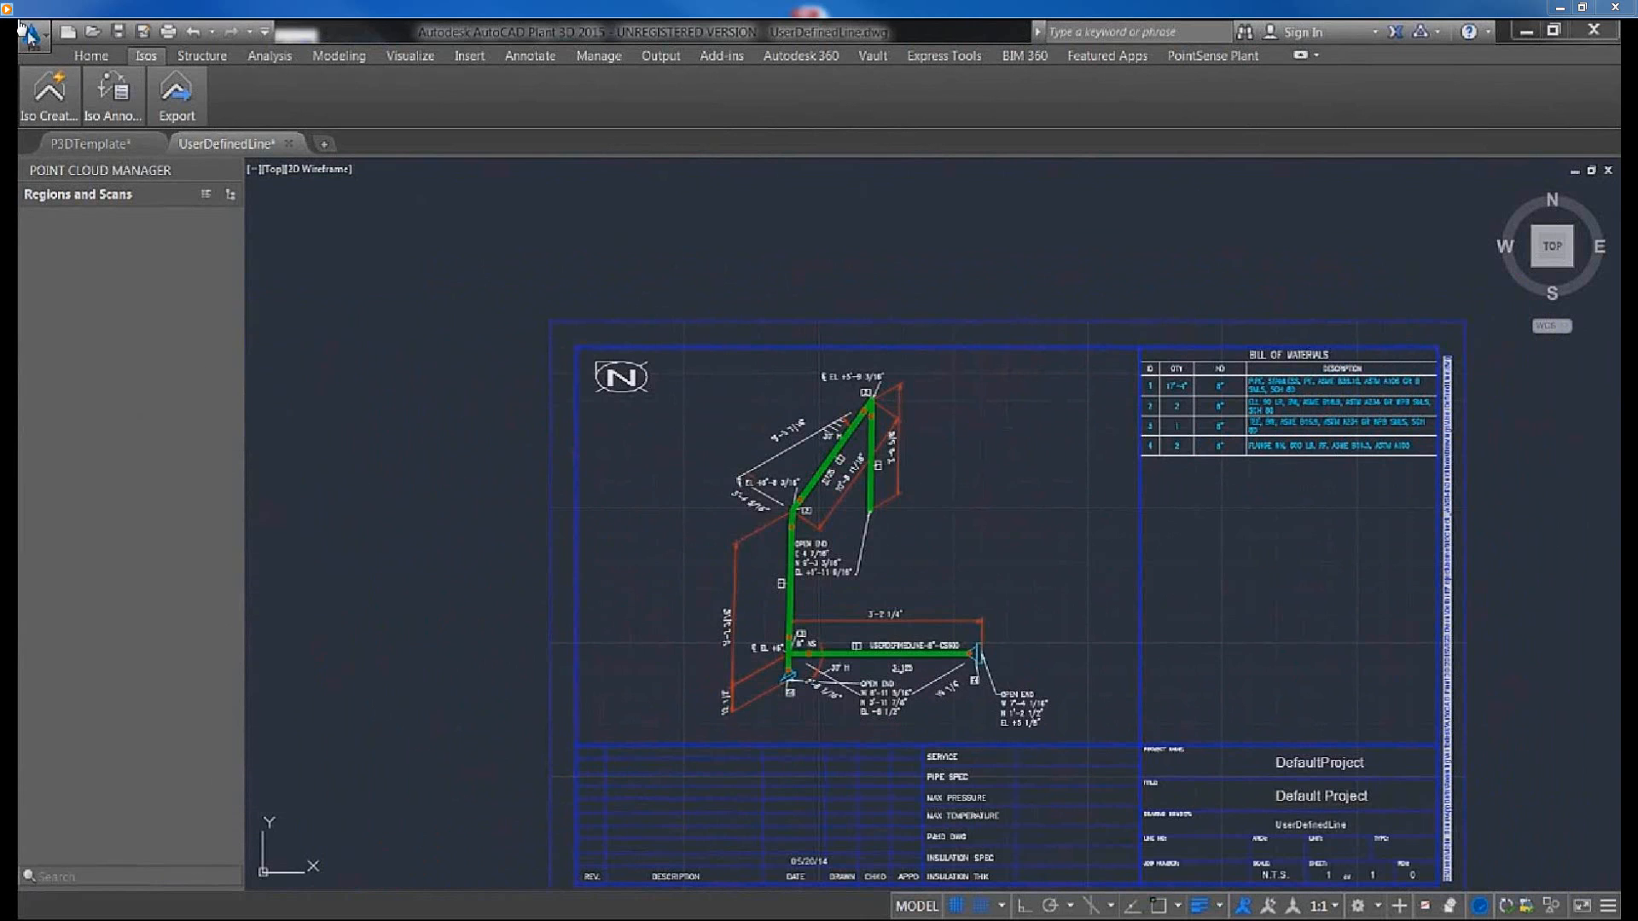
# Close the isometric drawing without saving changes, and hide the All points section to view the modelled pipes and beams alone.
pyautogui.click(32, 34)
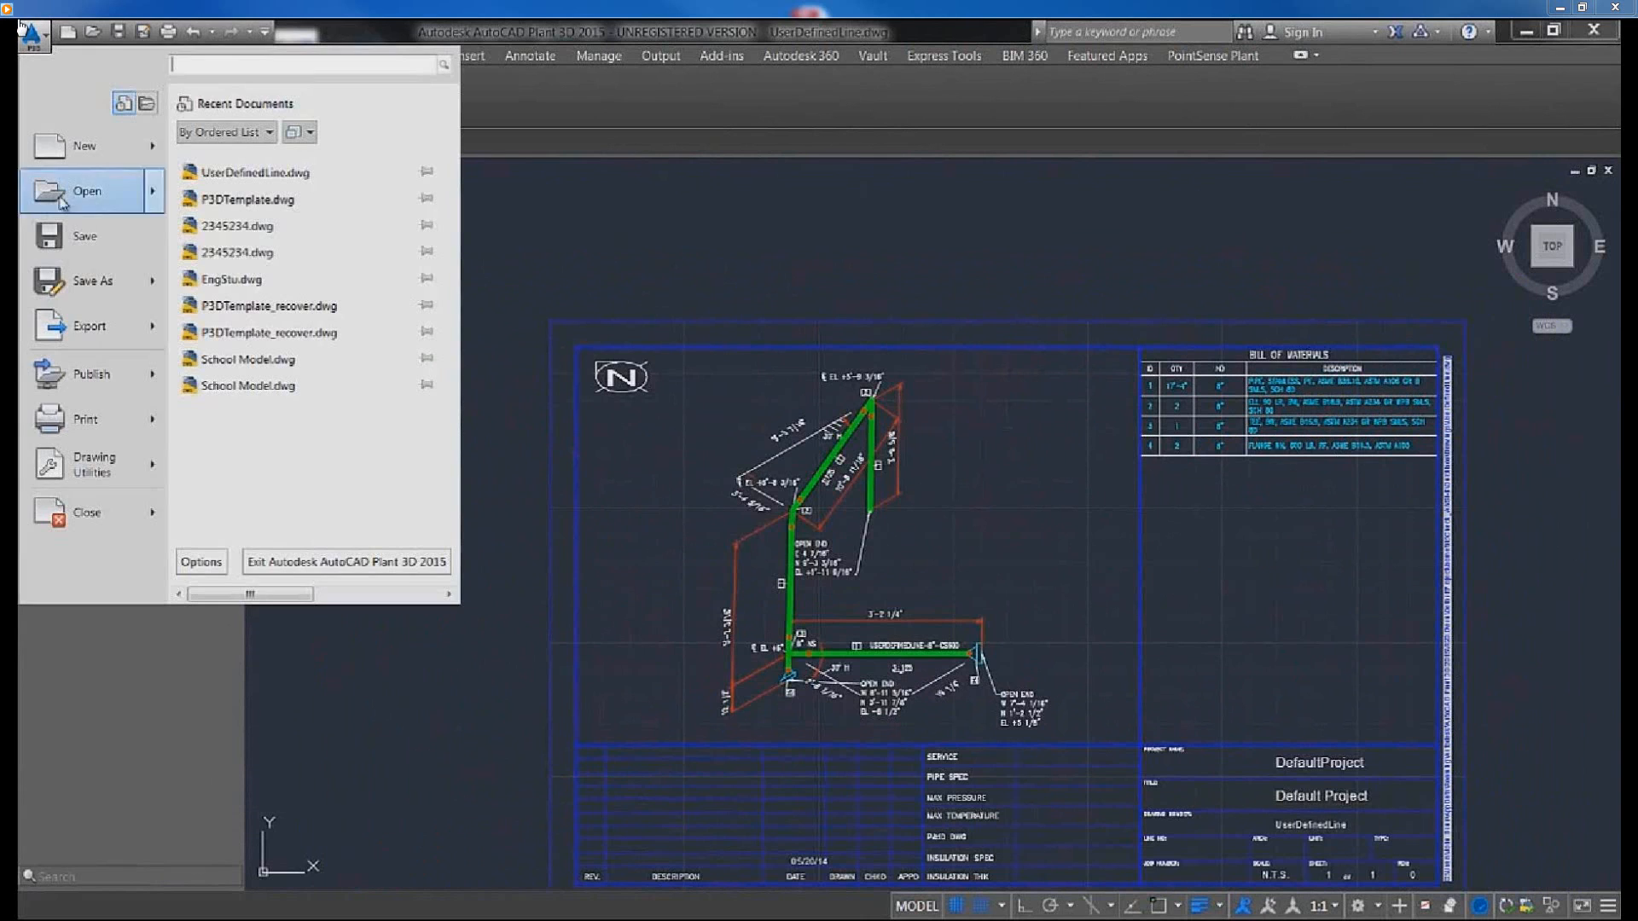
pyautogui.click(99, 516)
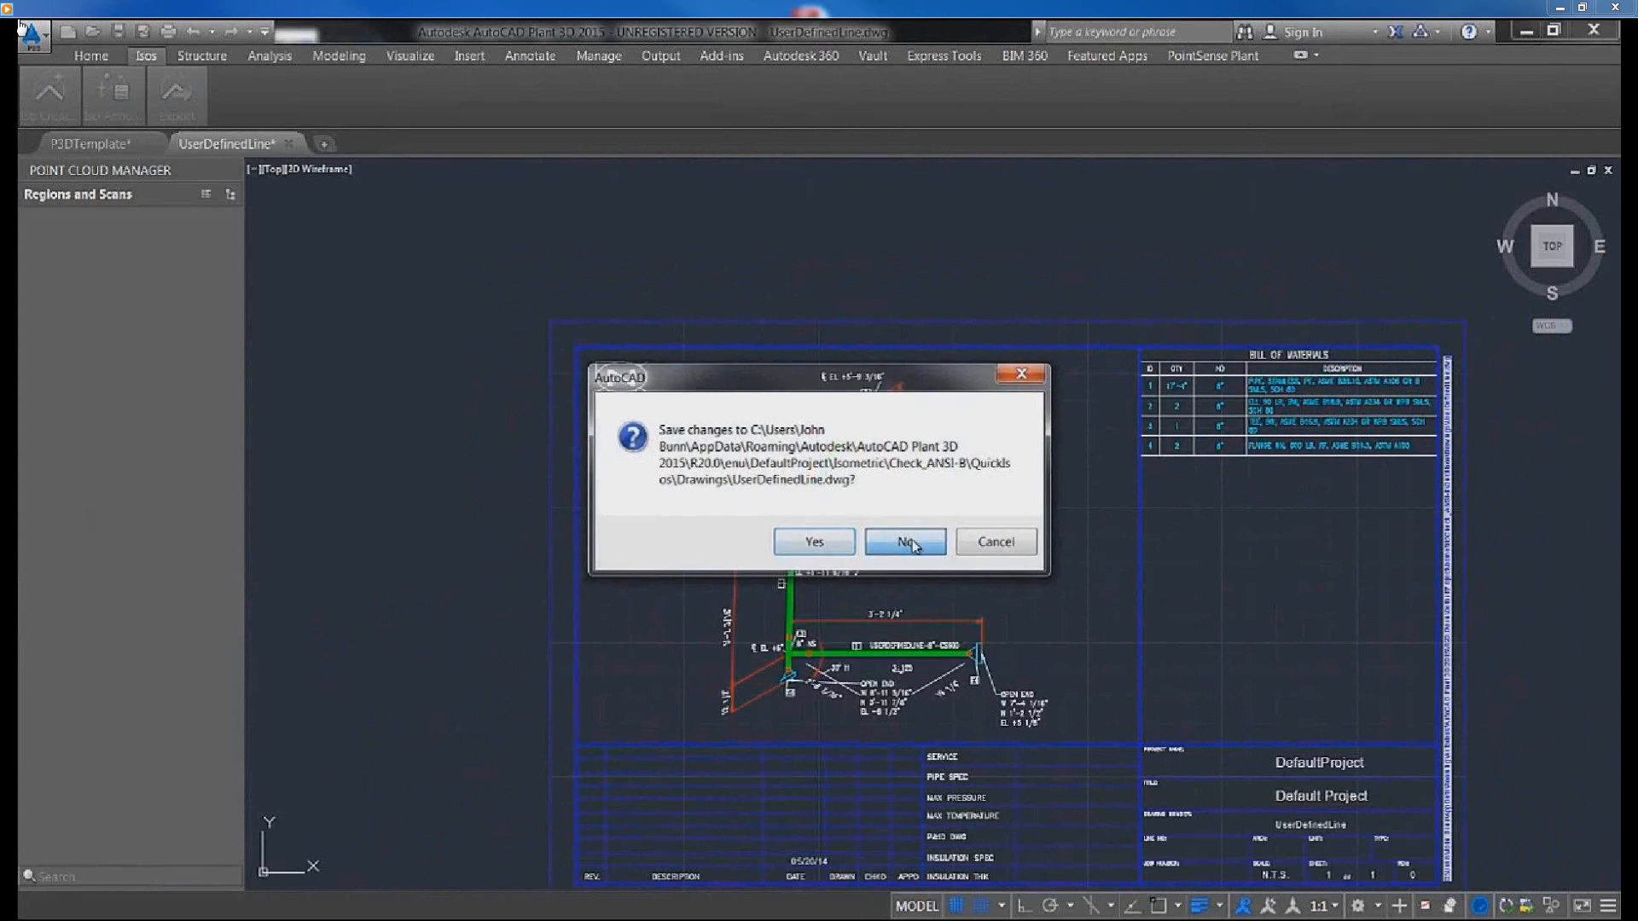
pyautogui.click(906, 542)
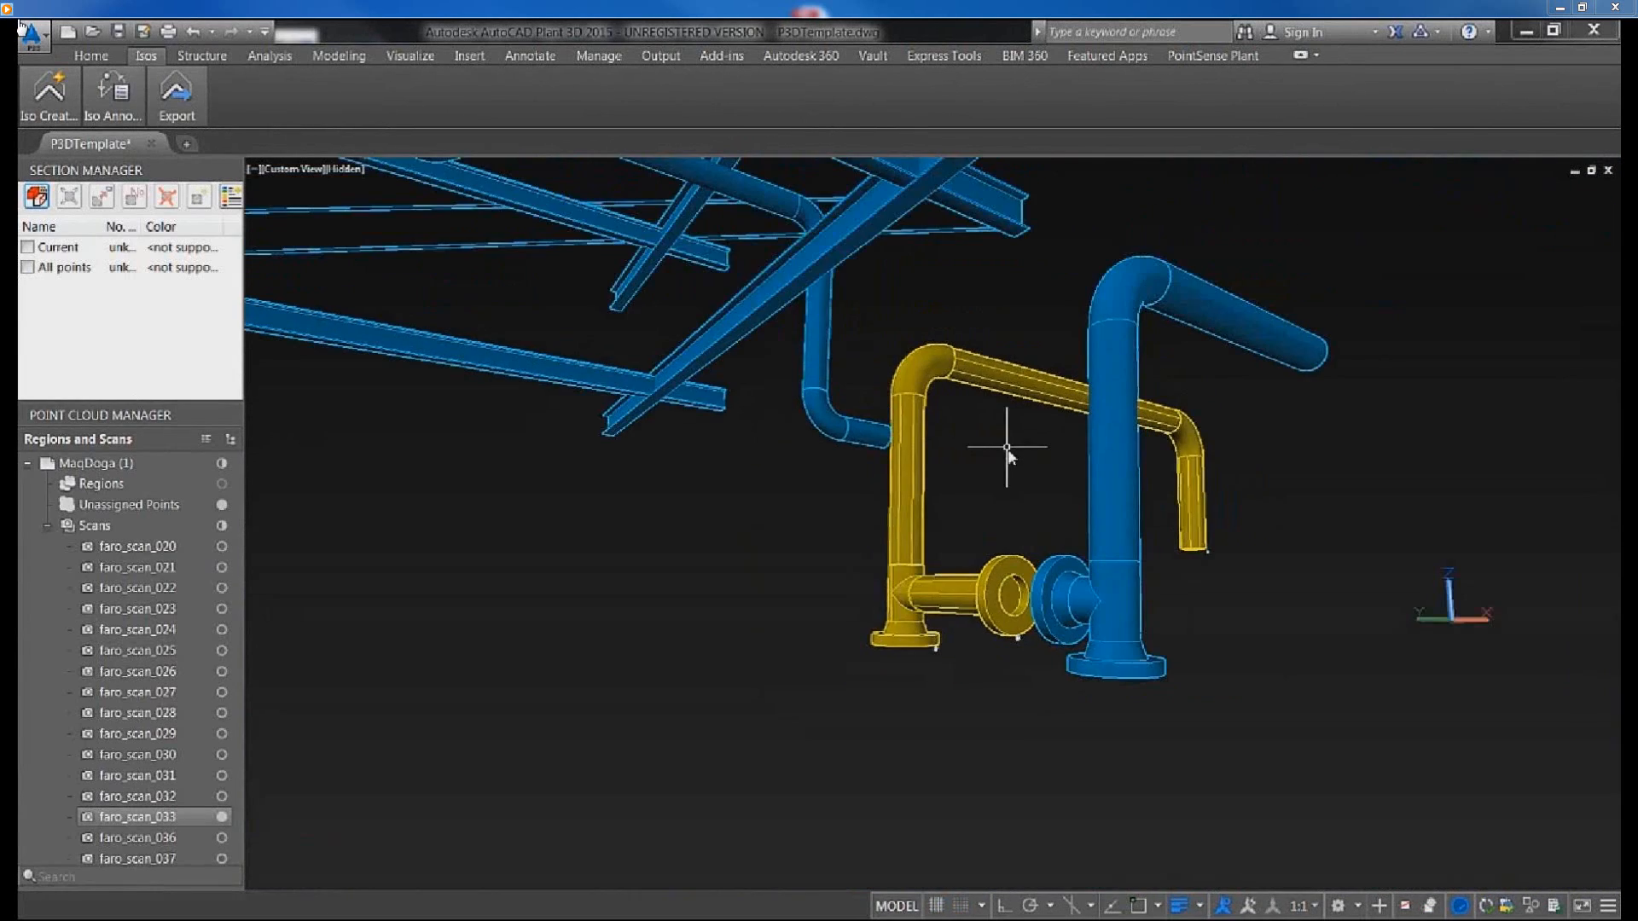
pyautogui.scroll(-2, 1007, 452)
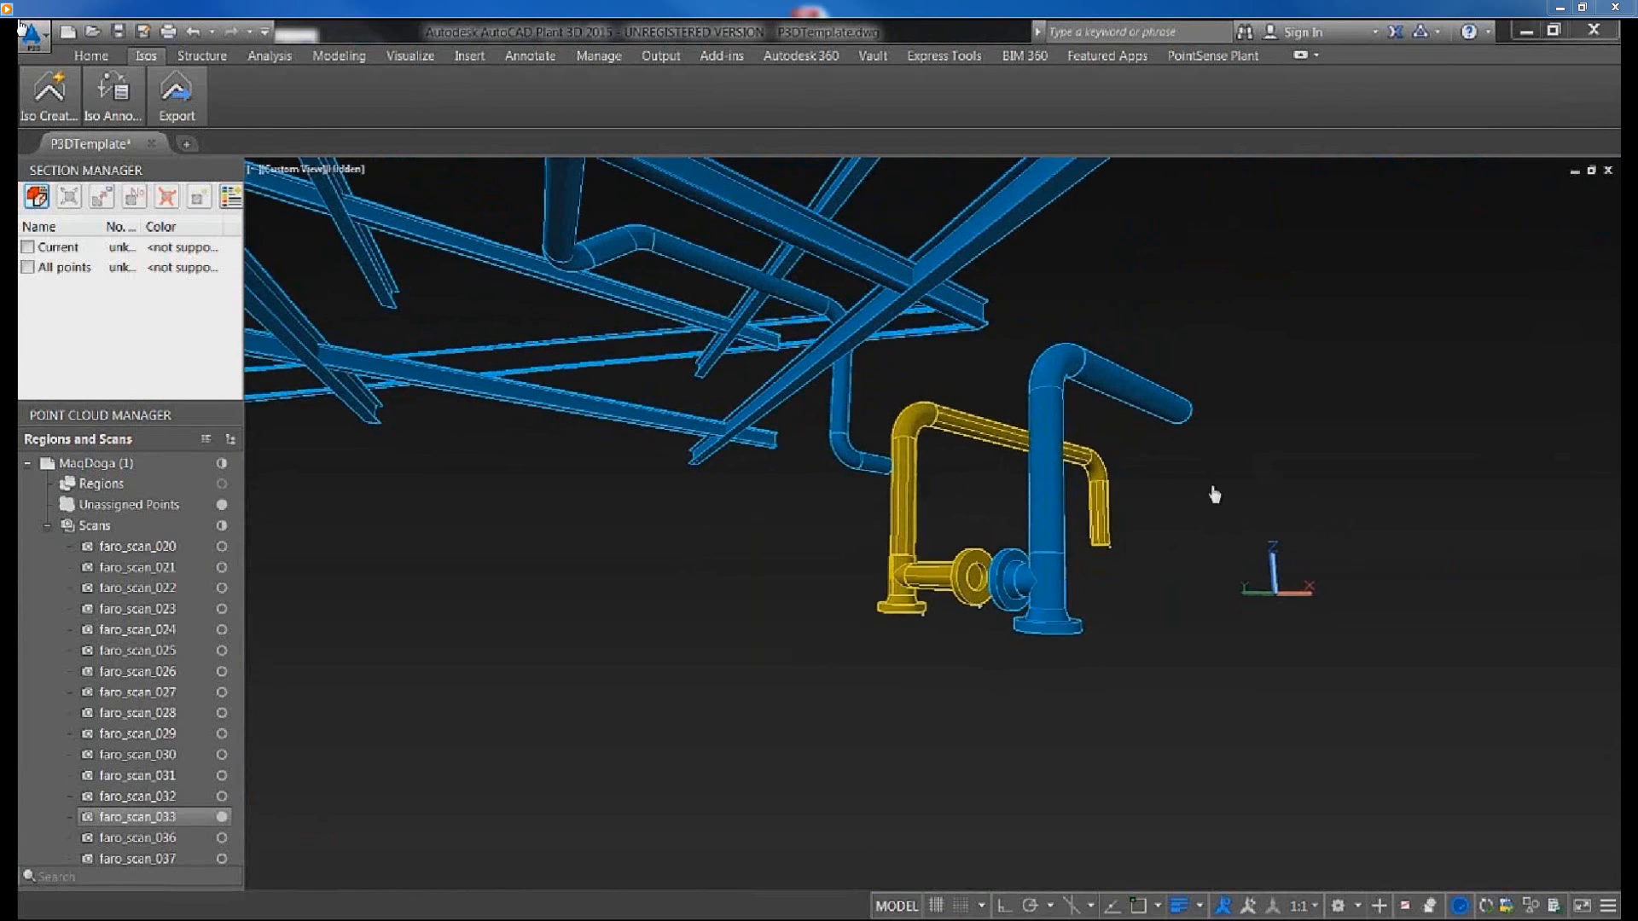
pyautogui.moveTo(1215, 495); pyautogui.dragTo(772, 532, button='middle')
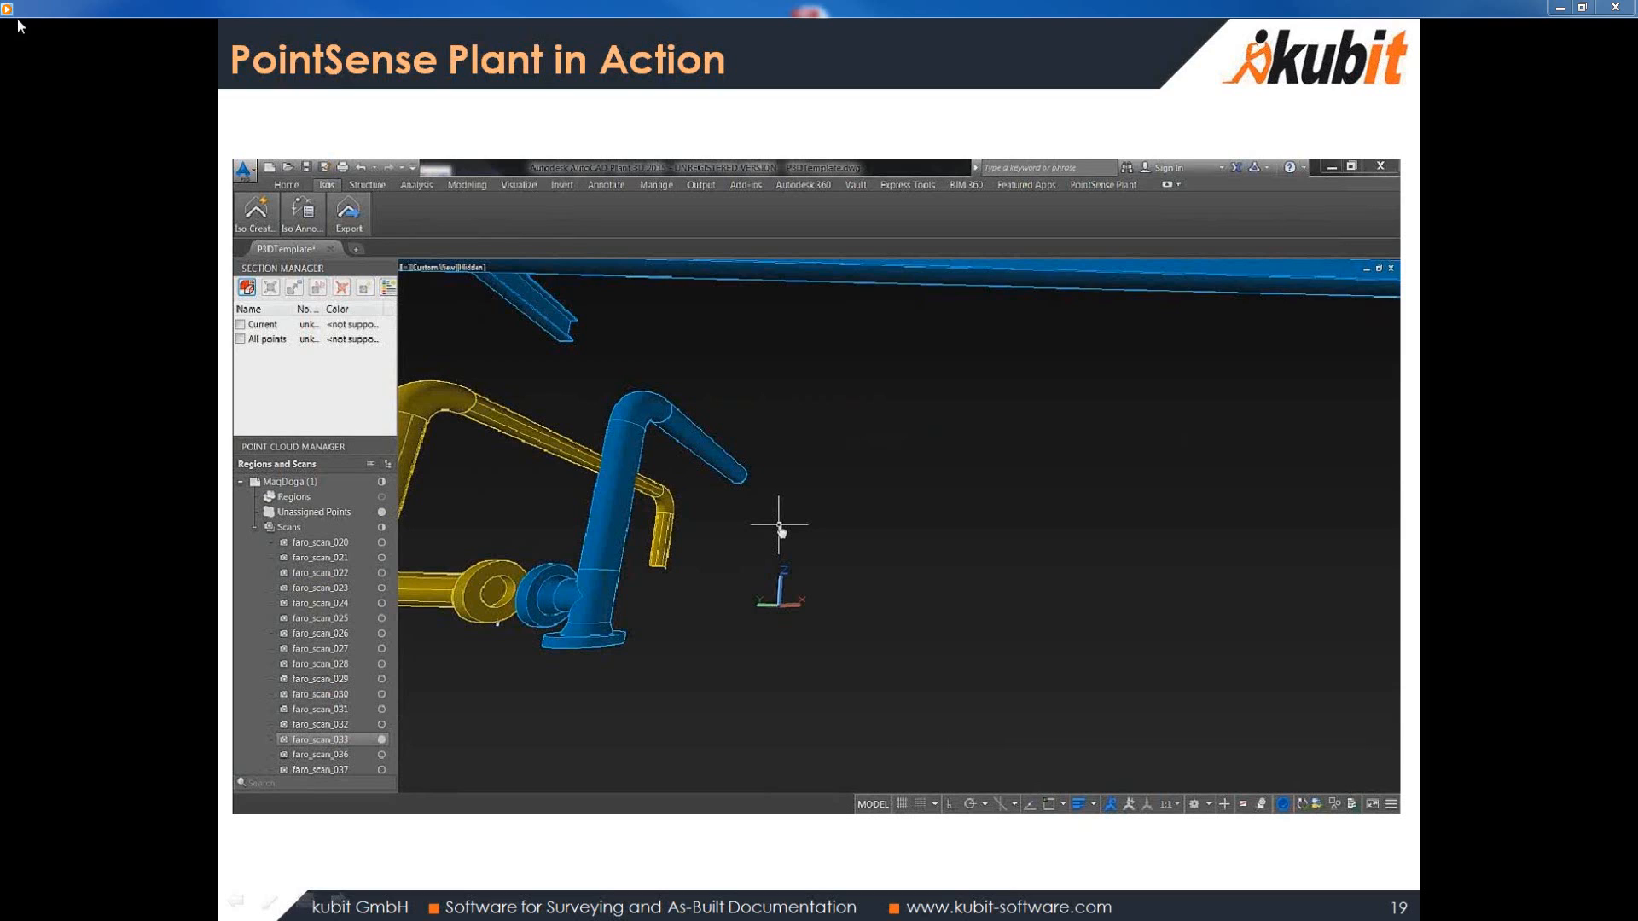
pyautogui.press('Right')
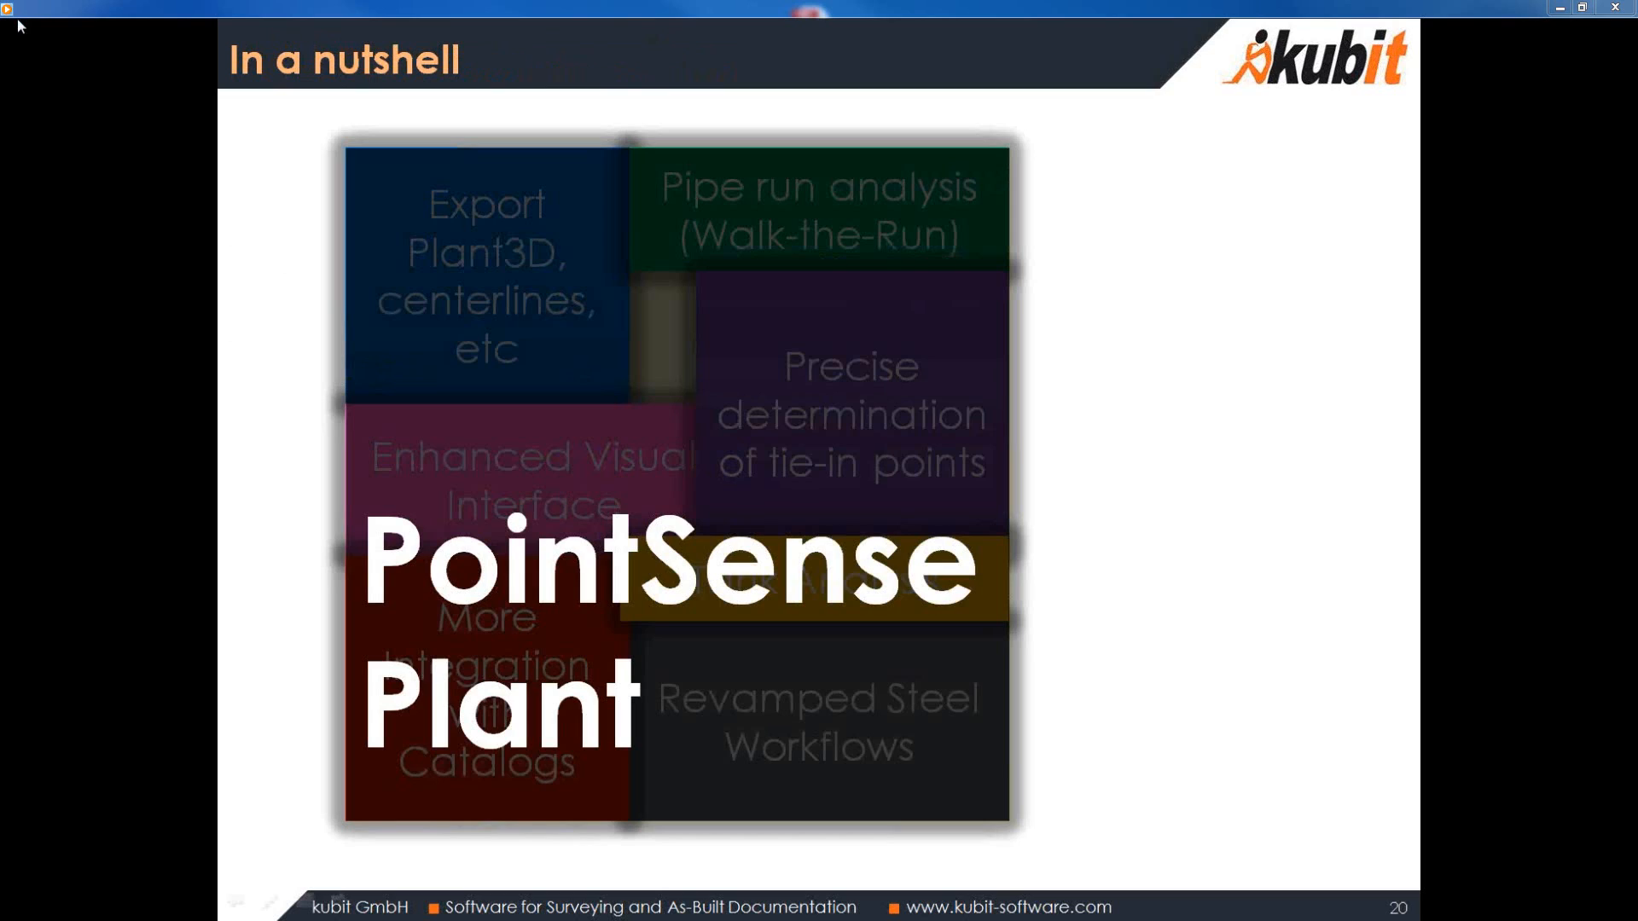
pyautogui.press('Right')
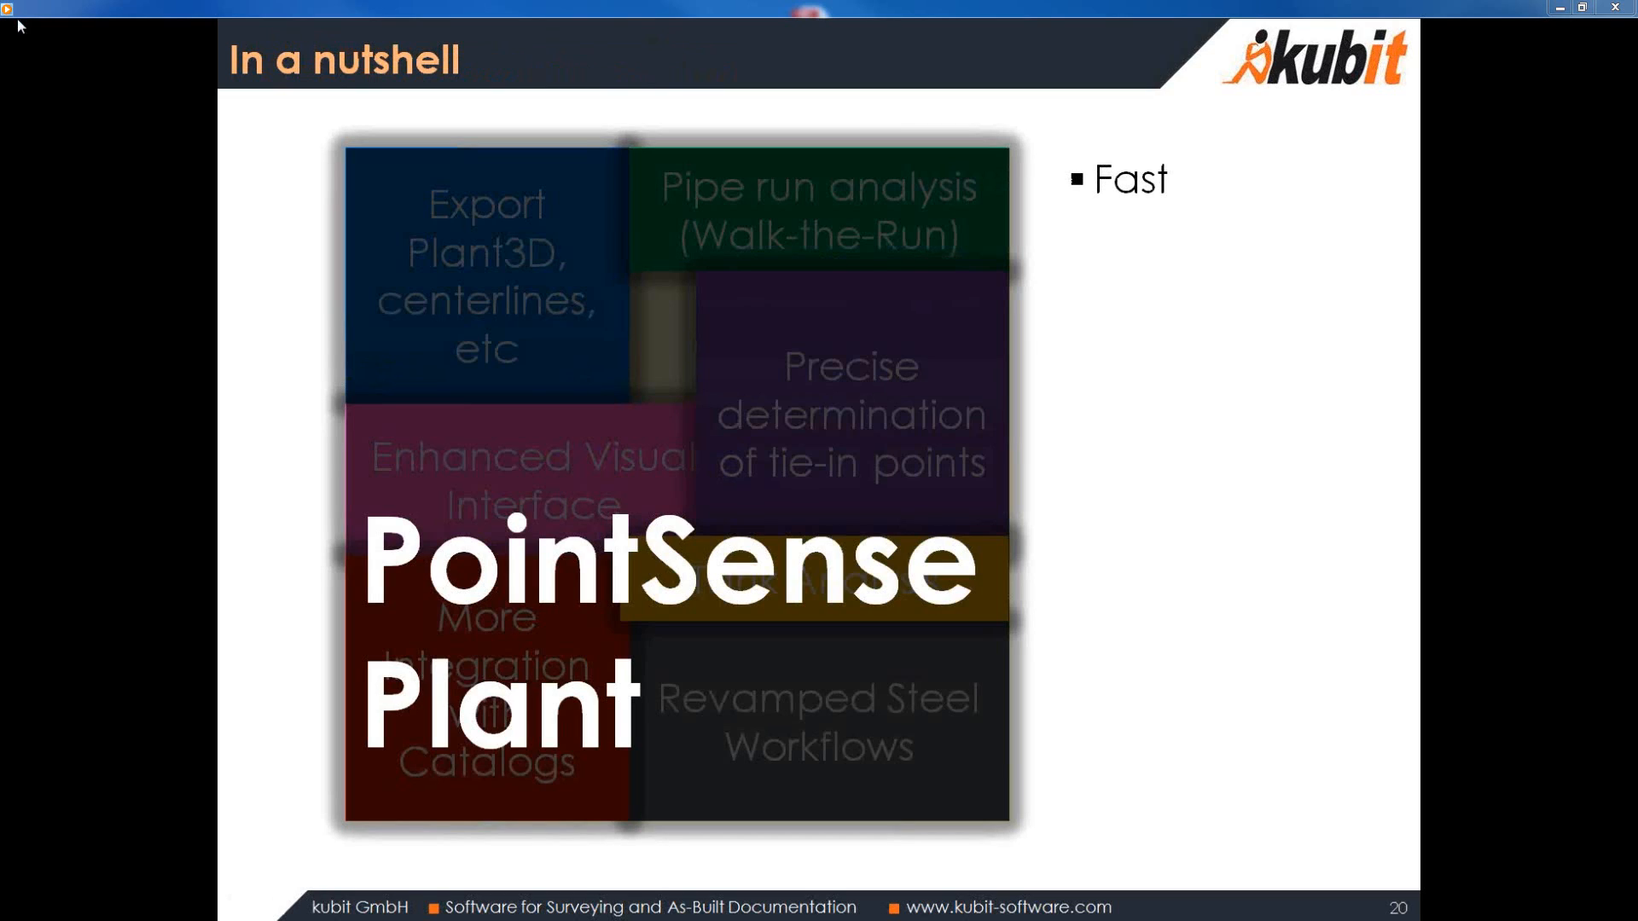